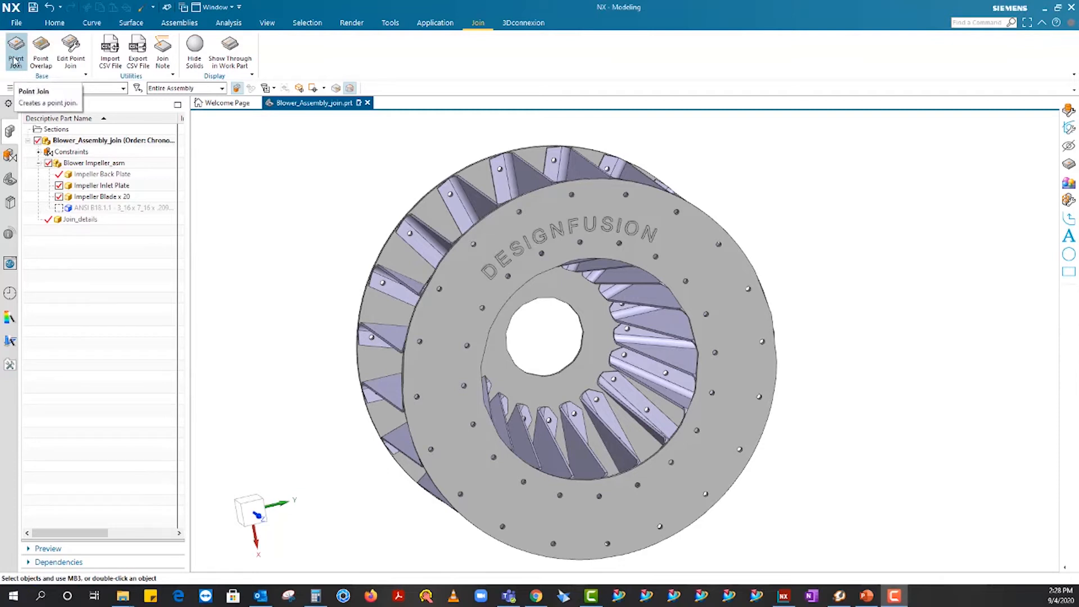
Start a point join and set its type to Rivet
click(15, 61)
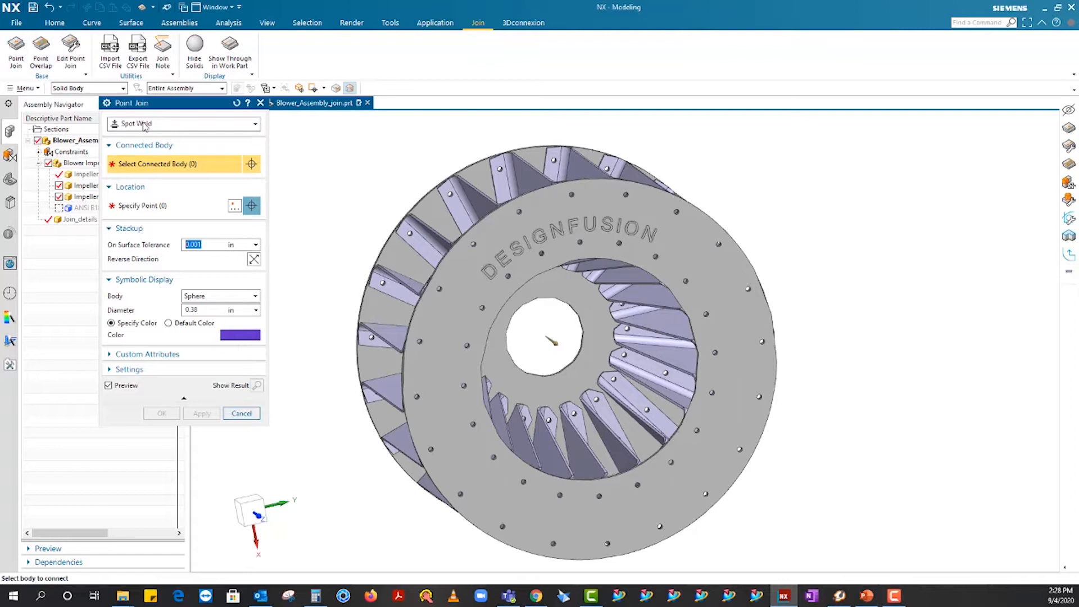
click(145, 125)
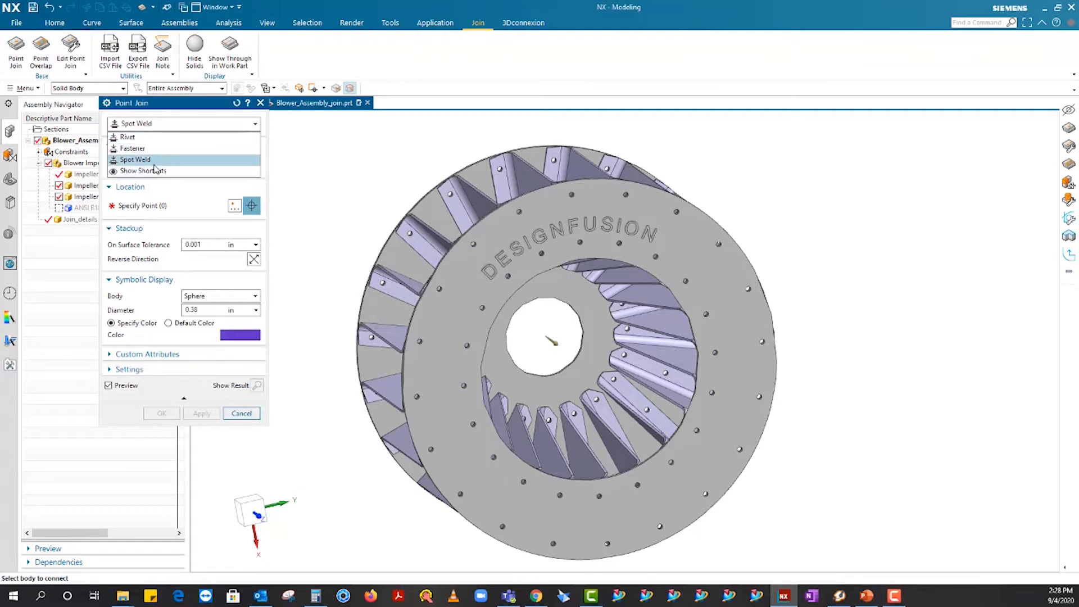
click(144, 119)
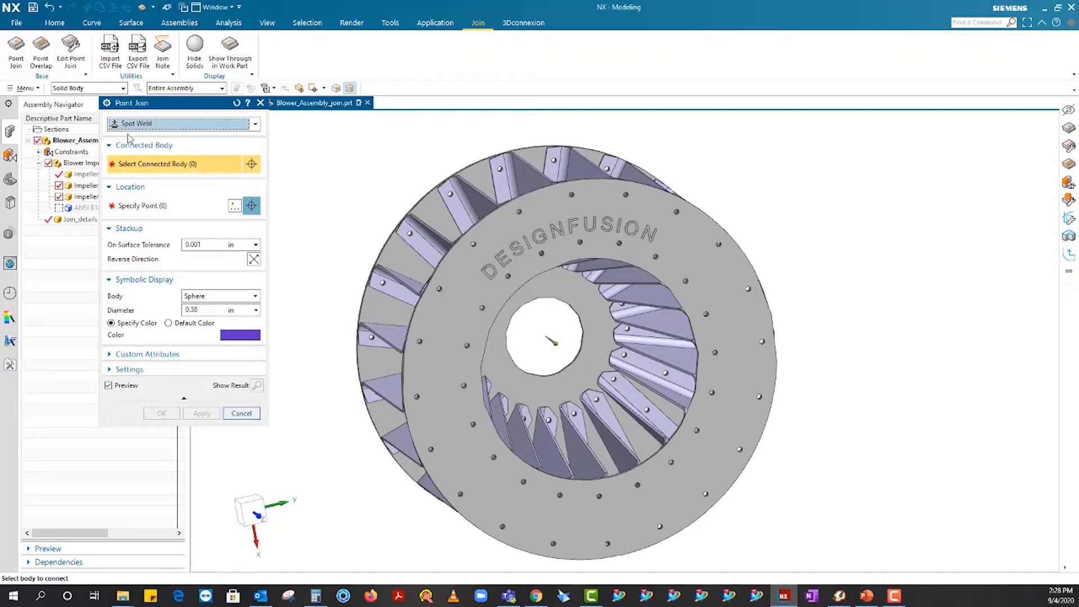
click(148, 125)
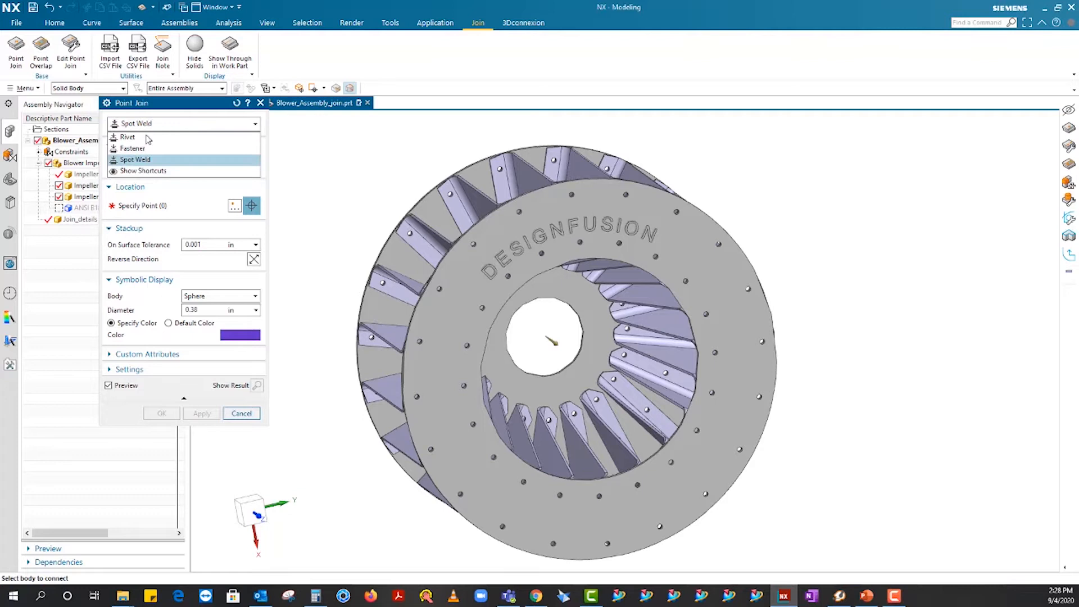
click(153, 124)
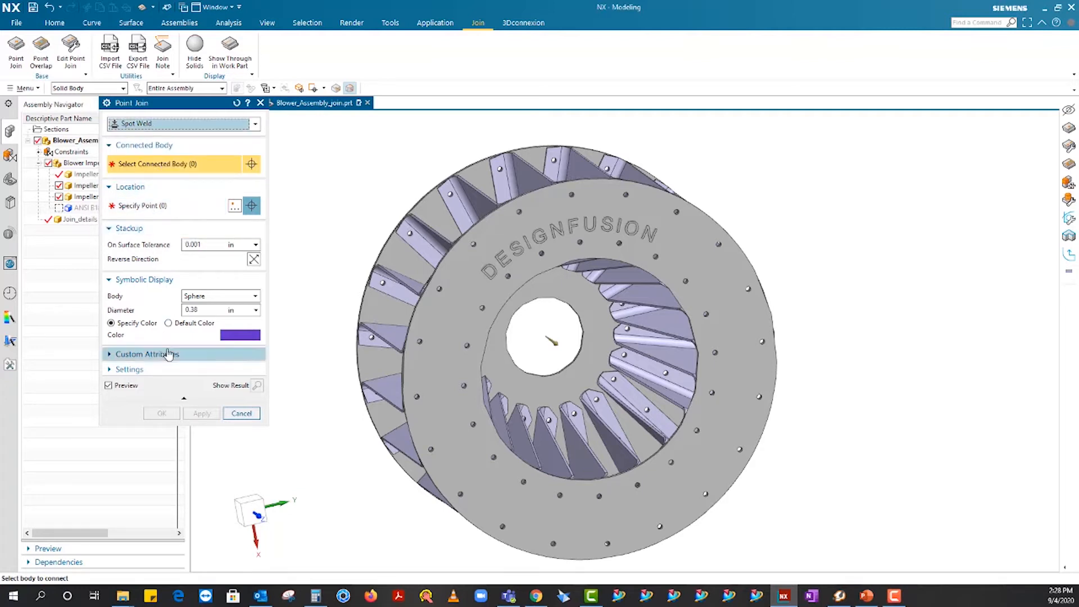
click(134, 125)
click(135, 139)
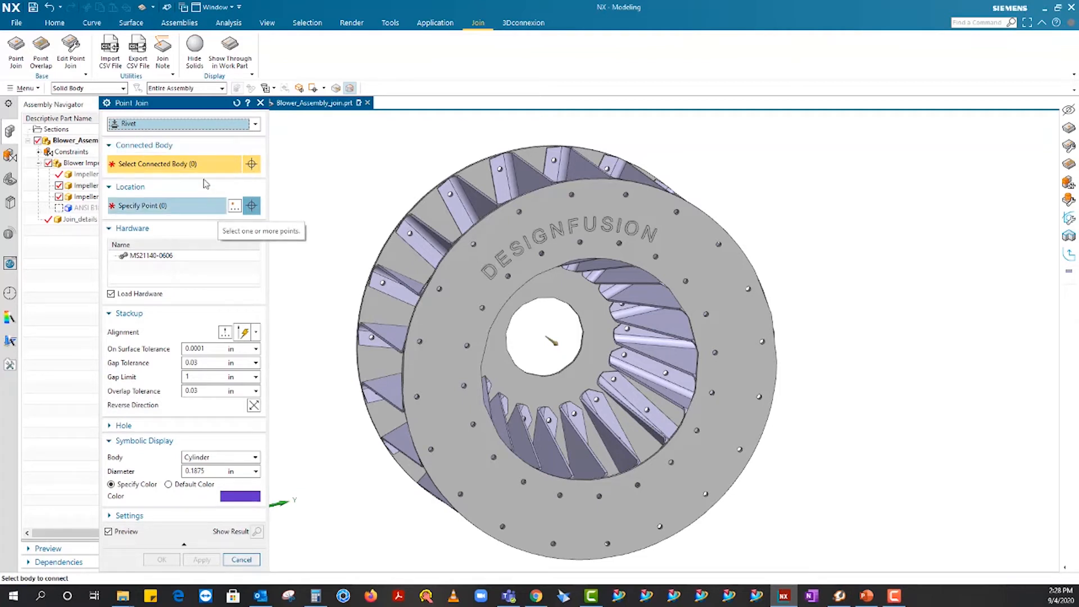
Examine the rivet join's location, hardware, stackup and hole settings, including the available hole types
click(140, 207)
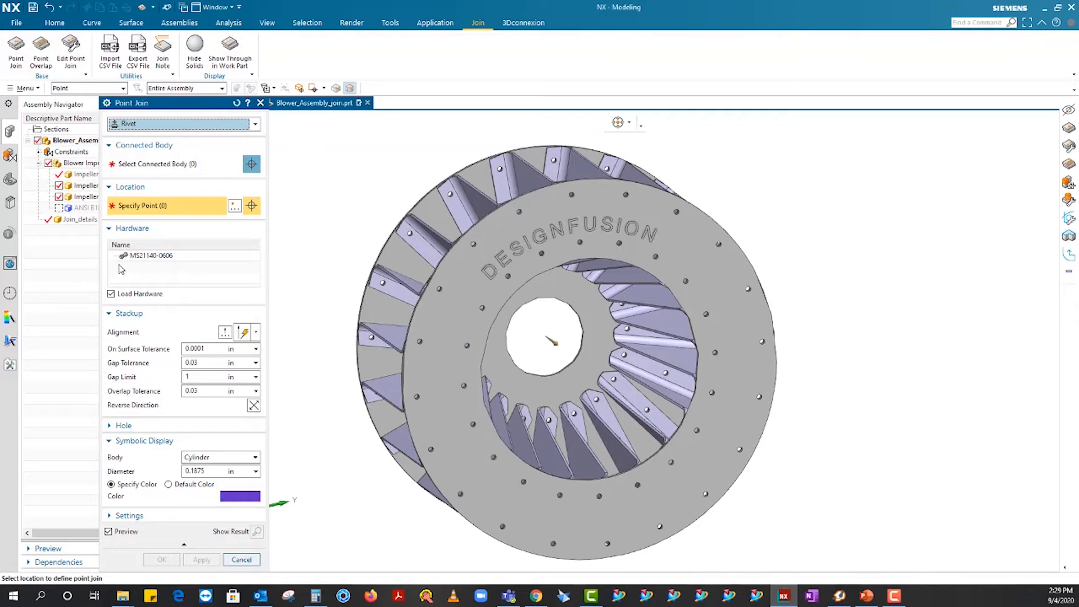
click(111, 315)
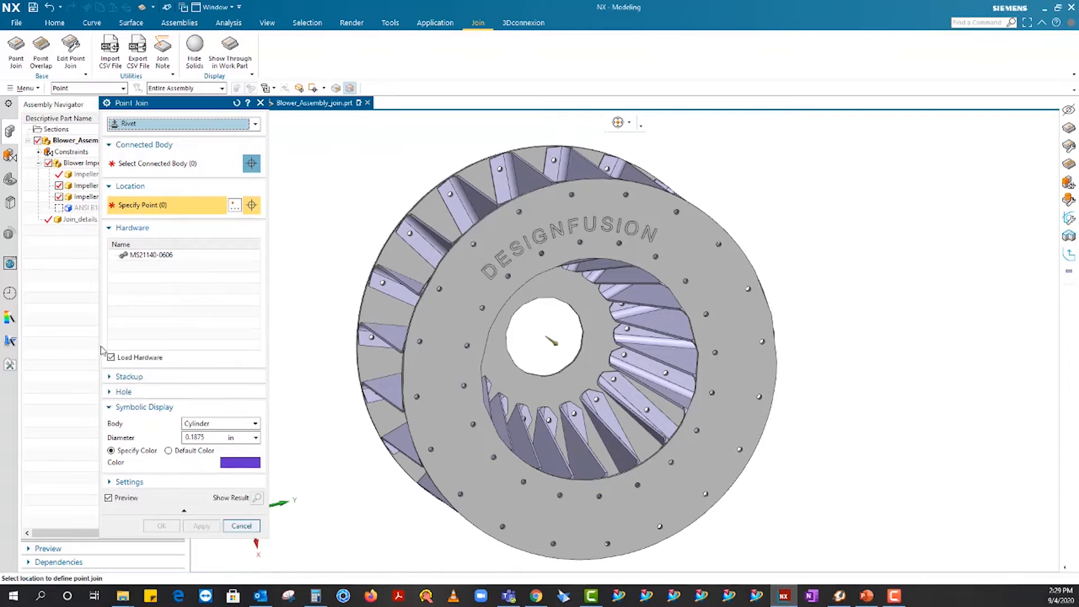
click(108, 392)
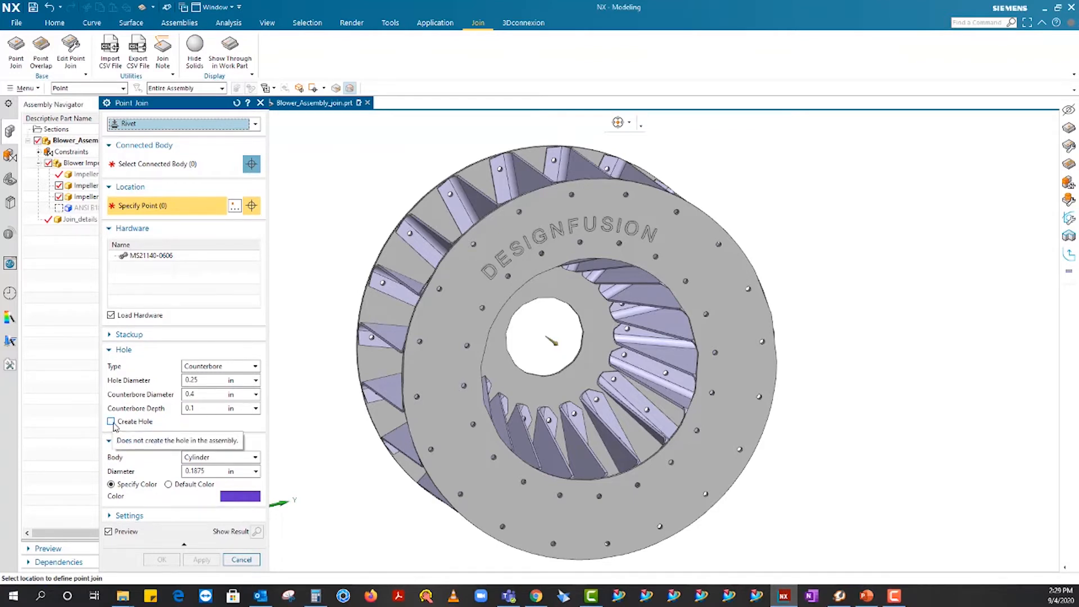
click(227, 368)
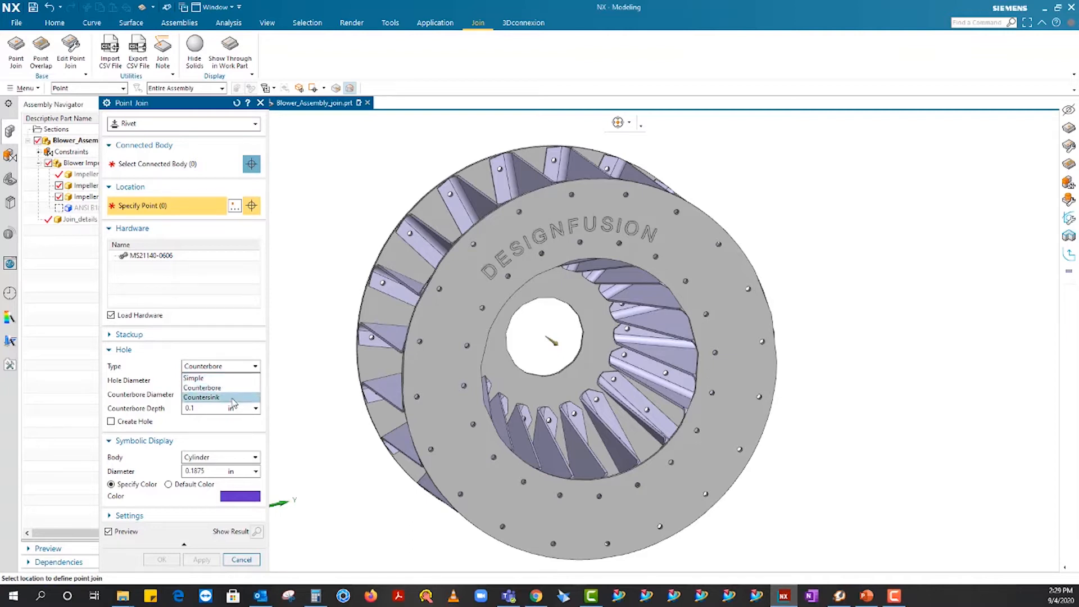
click(152, 352)
click(151, 353)
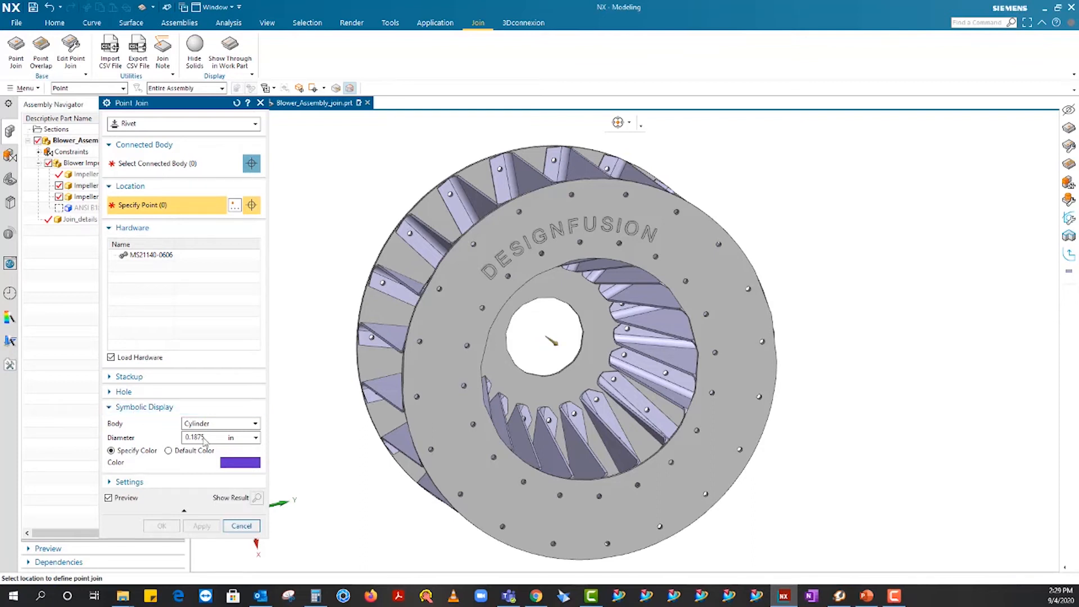
click(130, 125)
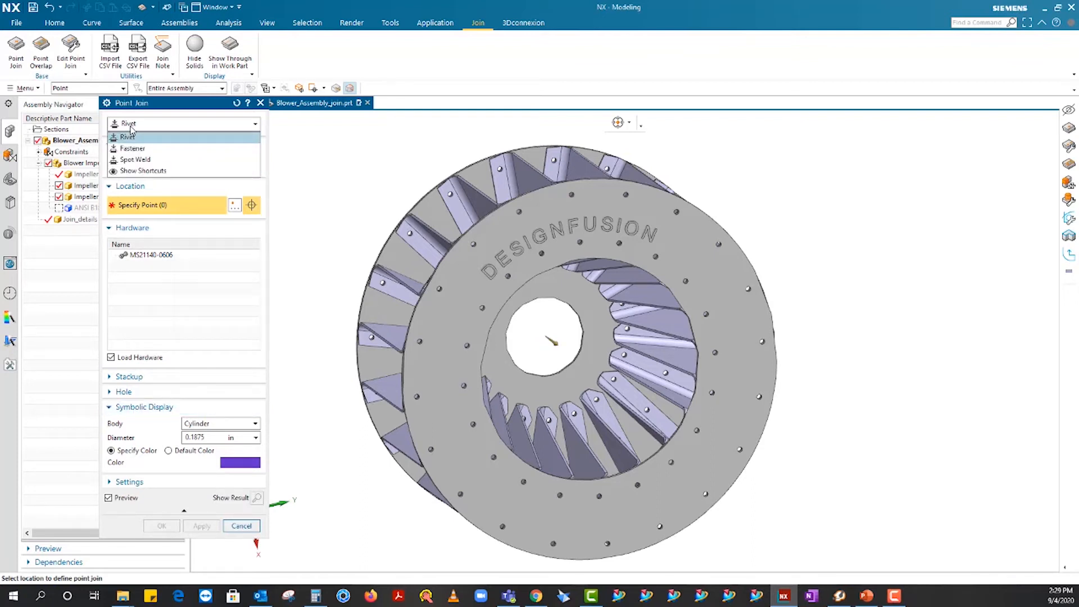
click(132, 129)
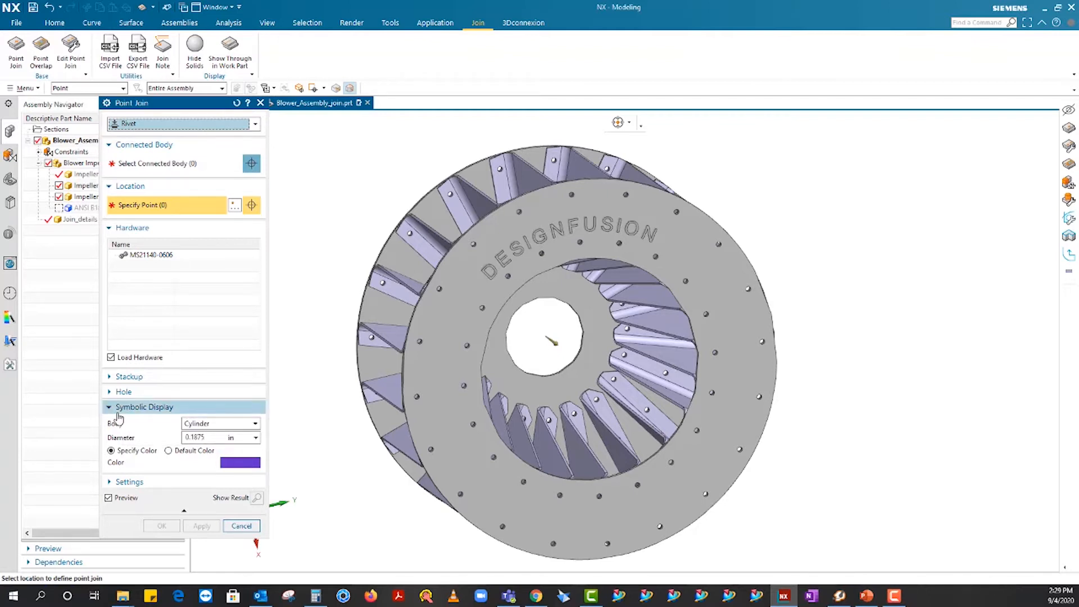
Select the impeller back plate and IMPELLER_BLADE_12 as the connected bodies of the rivet join
click(157, 163)
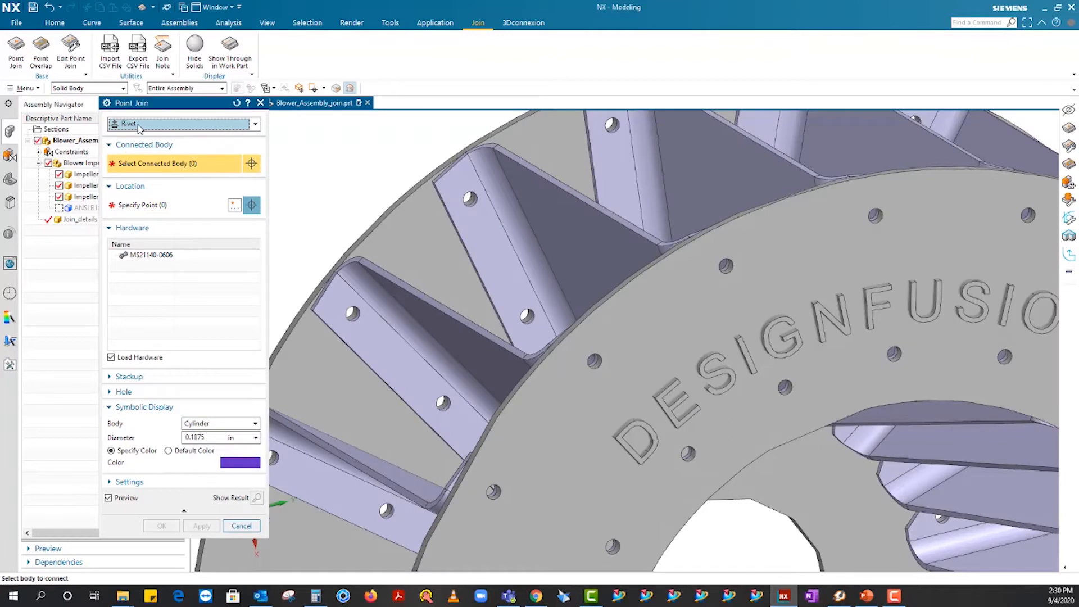
click(145, 129)
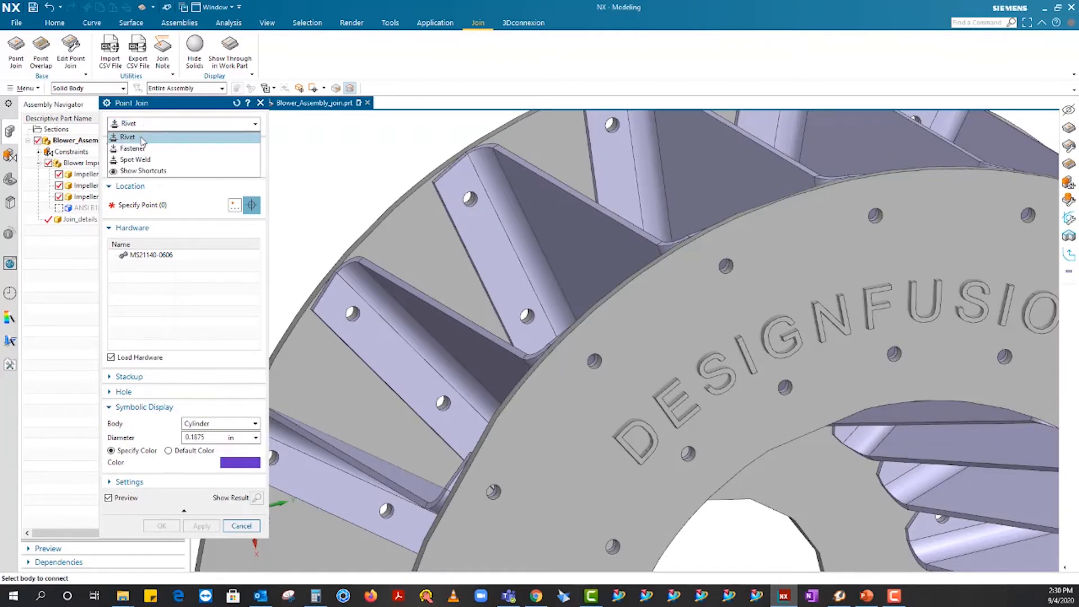
click(144, 138)
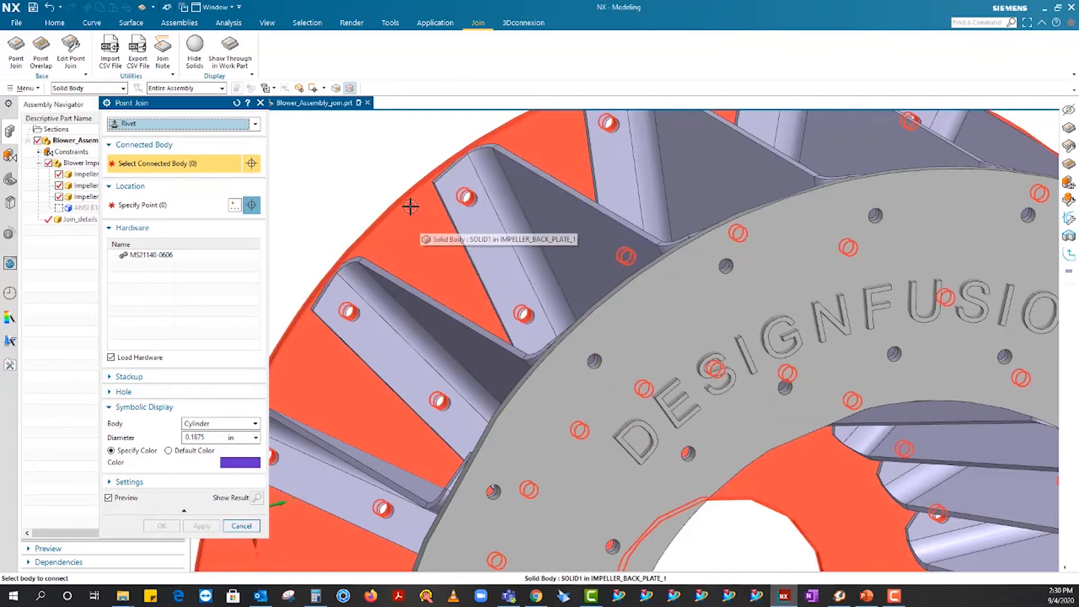
click(481, 215)
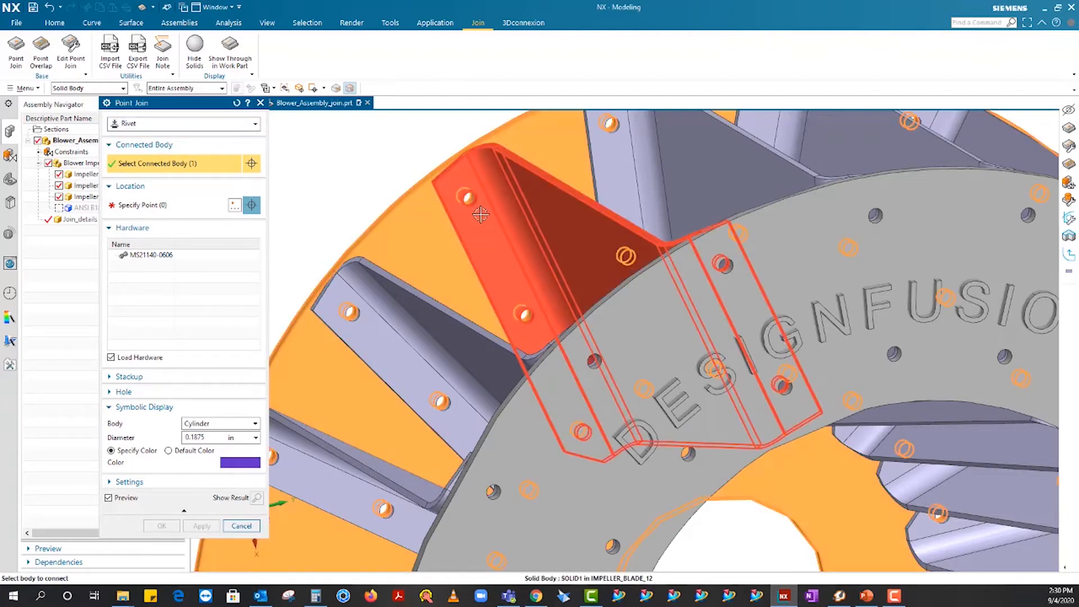
click(481, 214)
Specify the centres of the two visible holes in the blade's back-plate flange as rivet locations
click(172, 213)
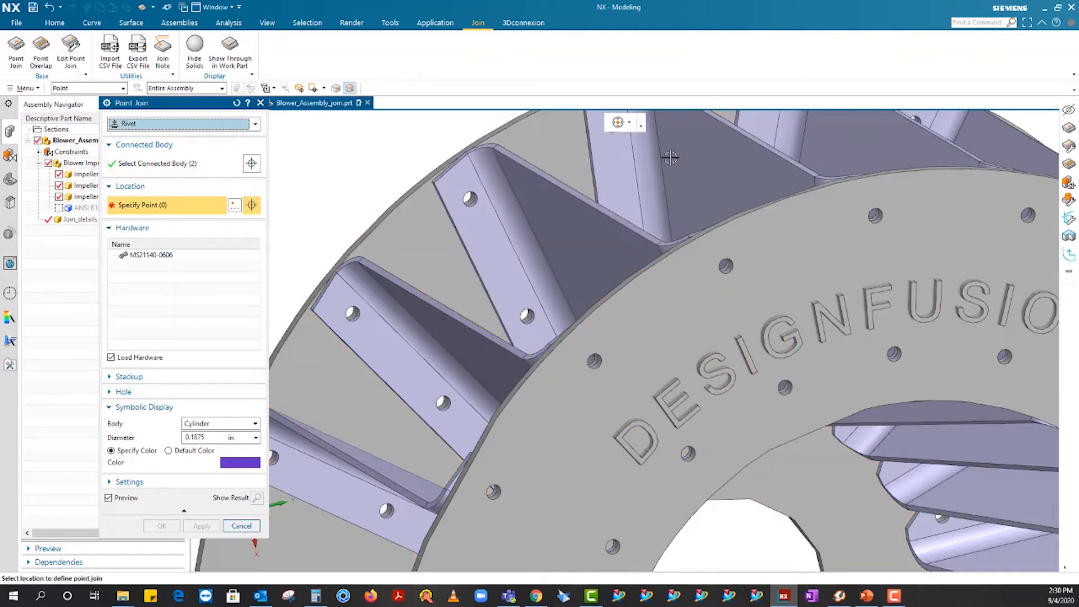
click(629, 122)
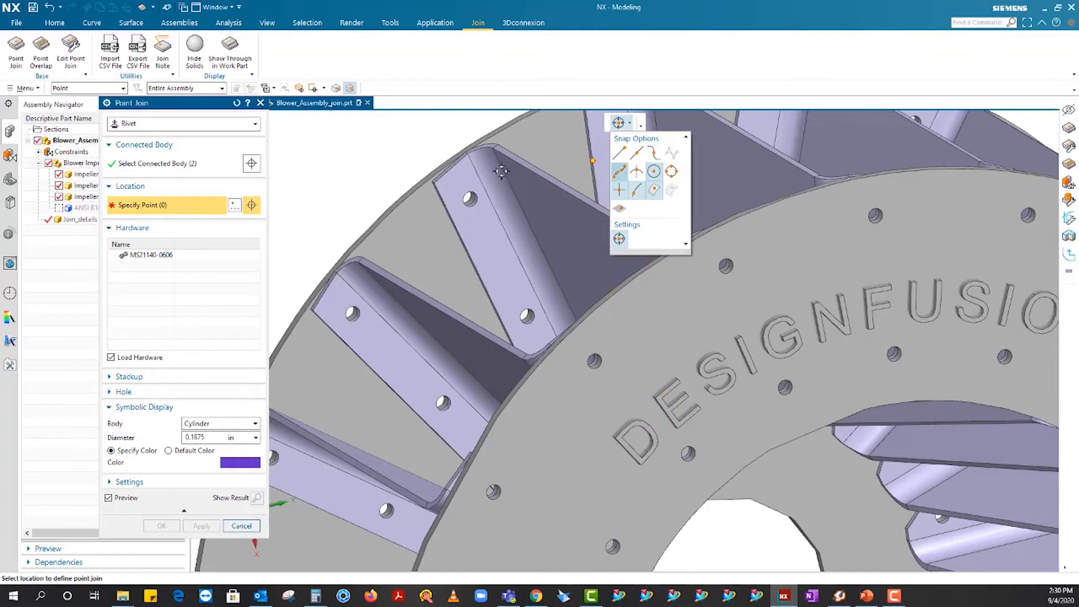
click(470, 200)
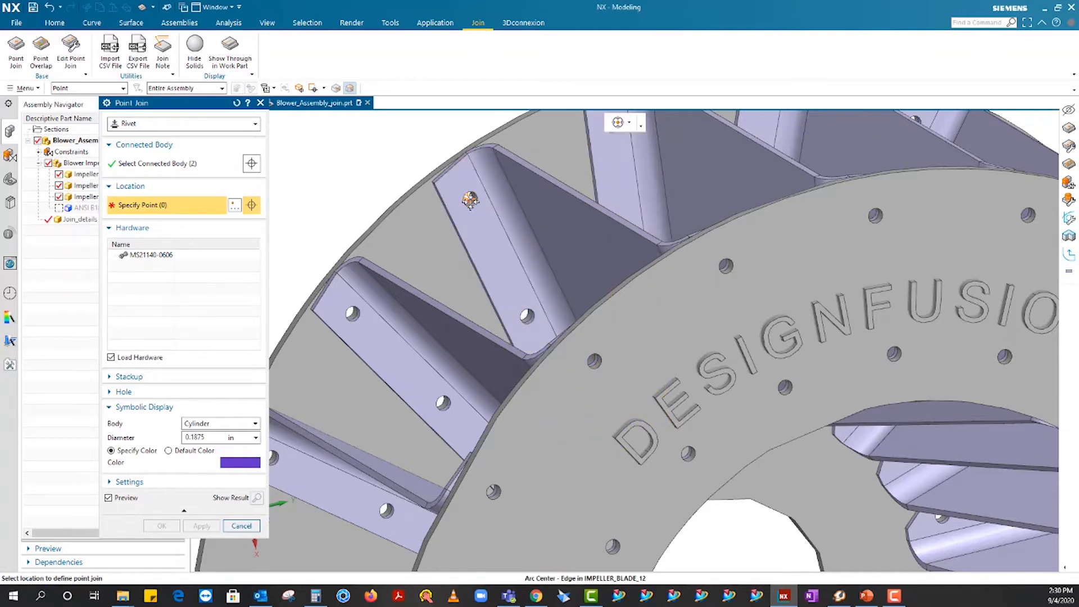
click(471, 201)
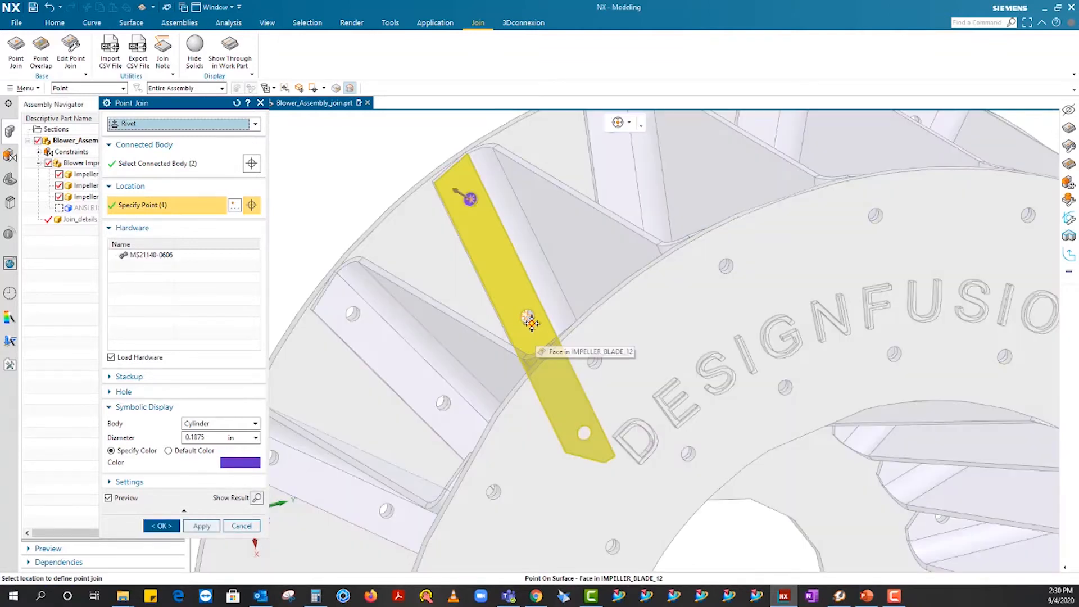
click(526, 316)
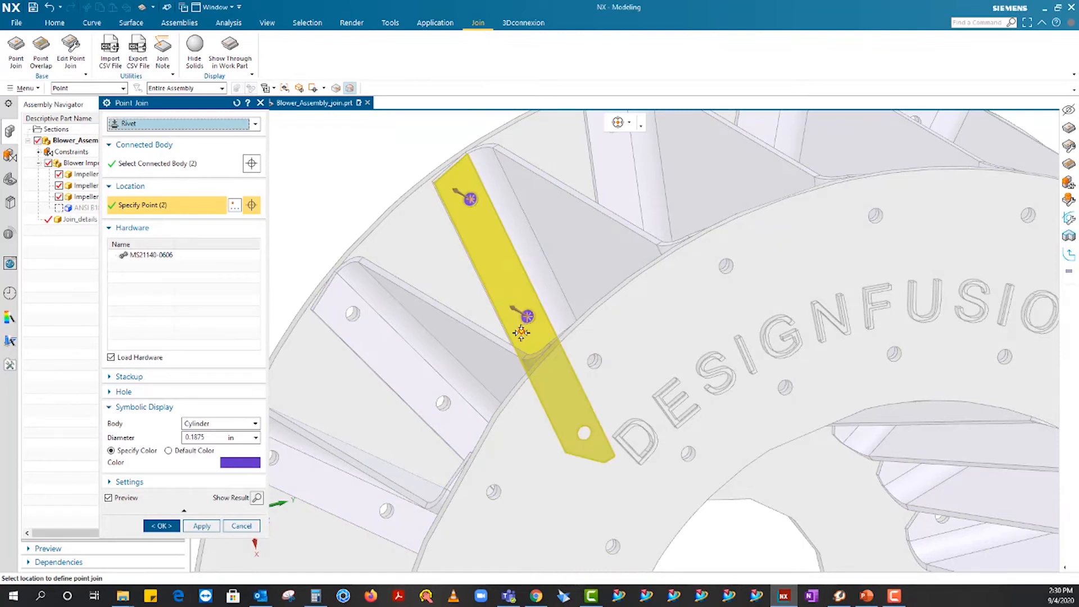
Preview the rivets' symbolic body as a sphere, cone and prism, and set it back to Cylinder
click(115, 229)
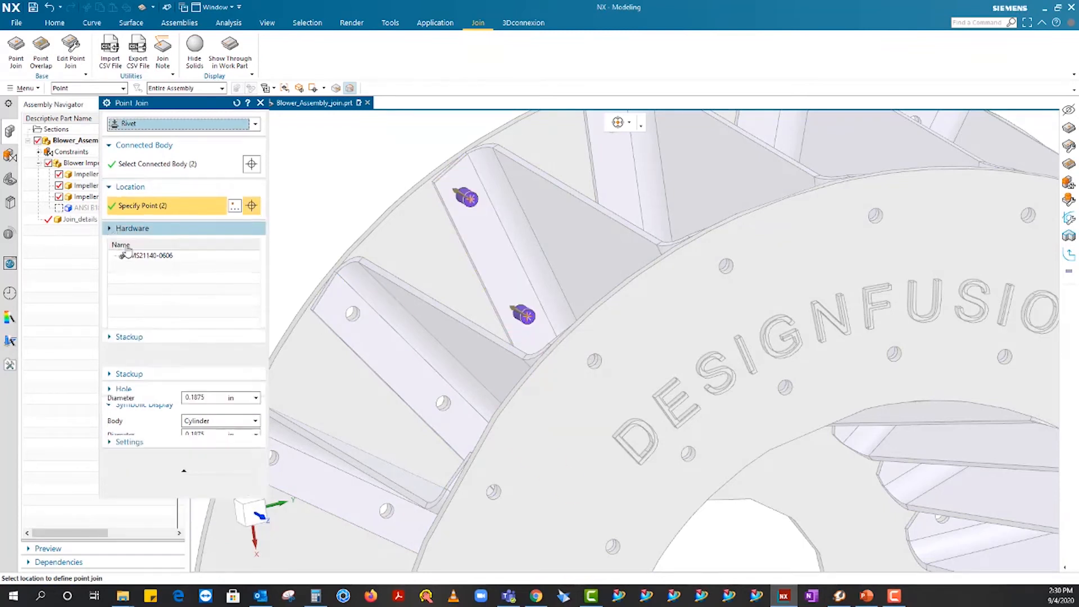
scroll(460, 198, up, 3)
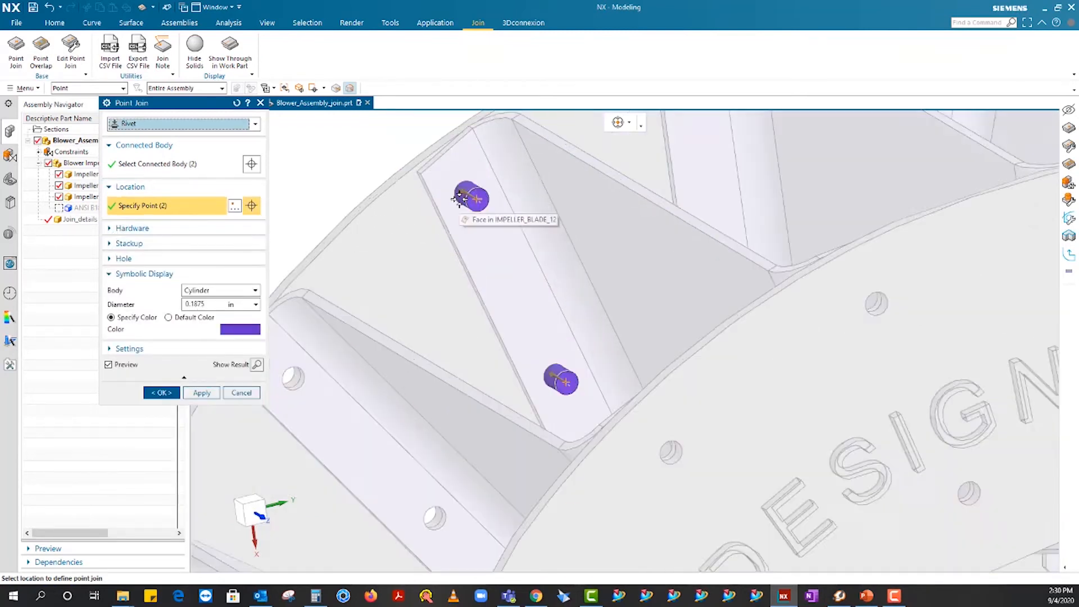
scroll(460, 203, up, 1)
scroll(453, 265, down, 1)
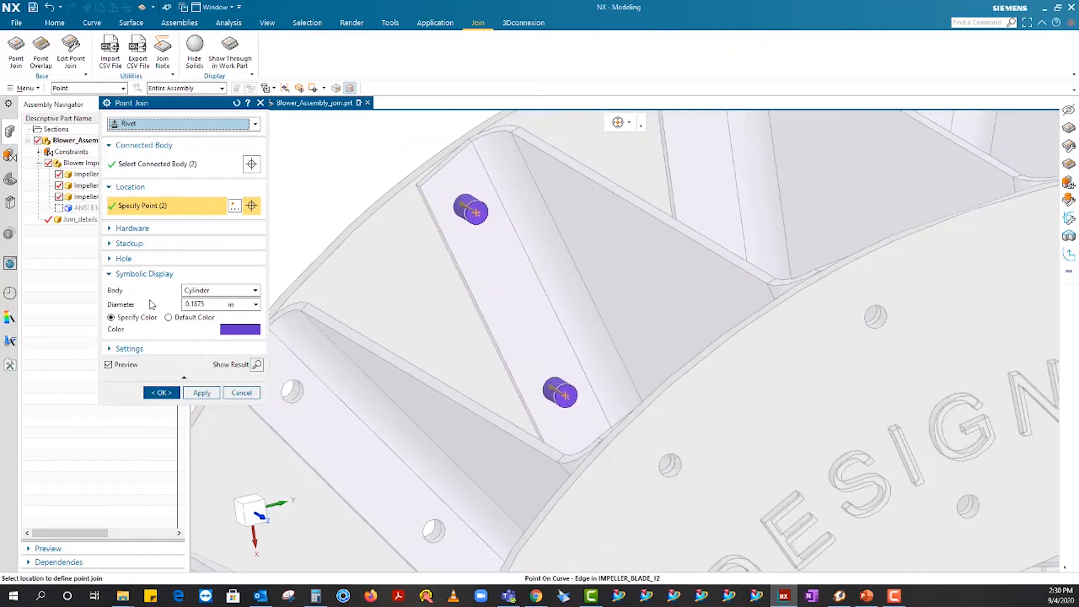
click(203, 292)
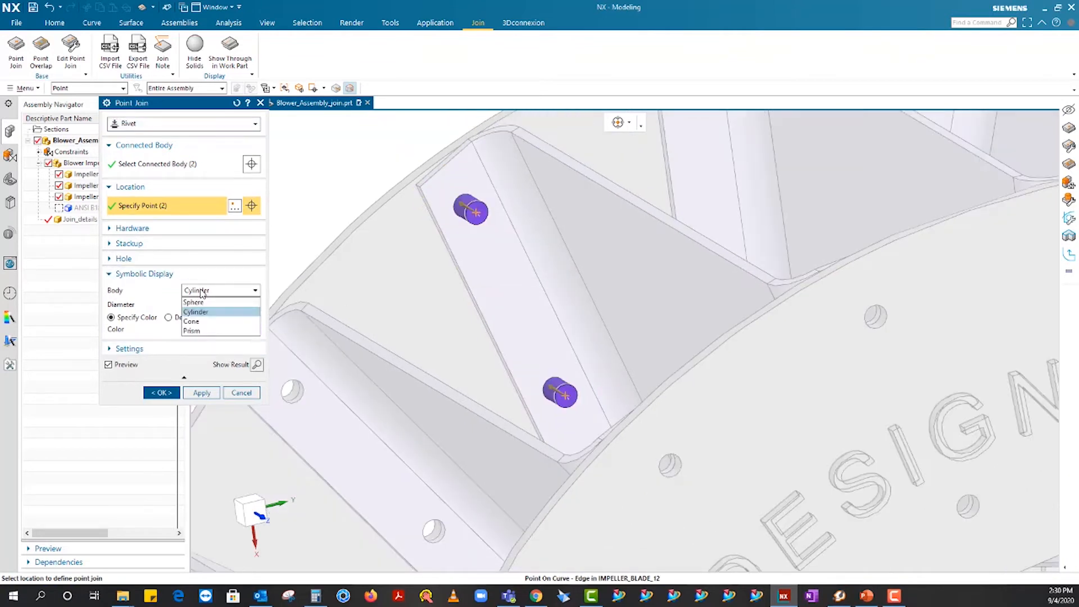
click(193, 302)
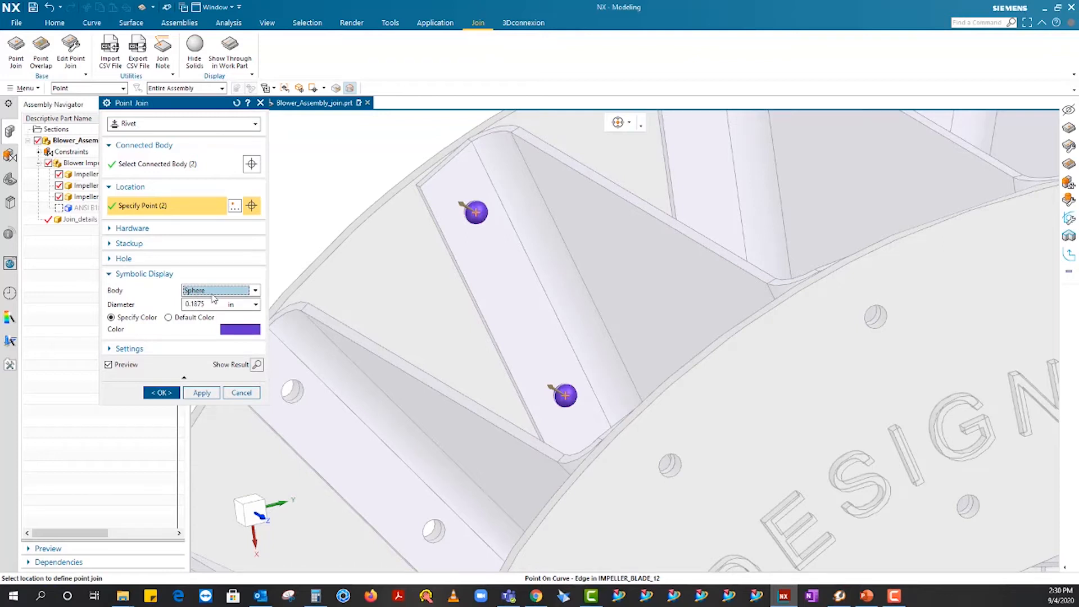
click(213, 294)
click(197, 312)
click(201, 291)
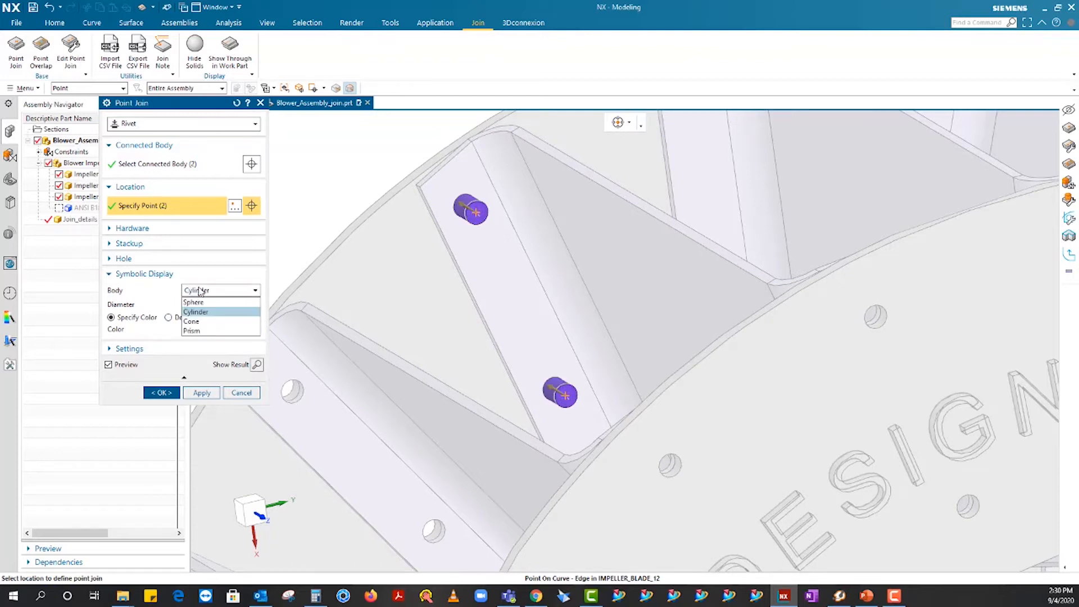
click(208, 322)
click(202, 291)
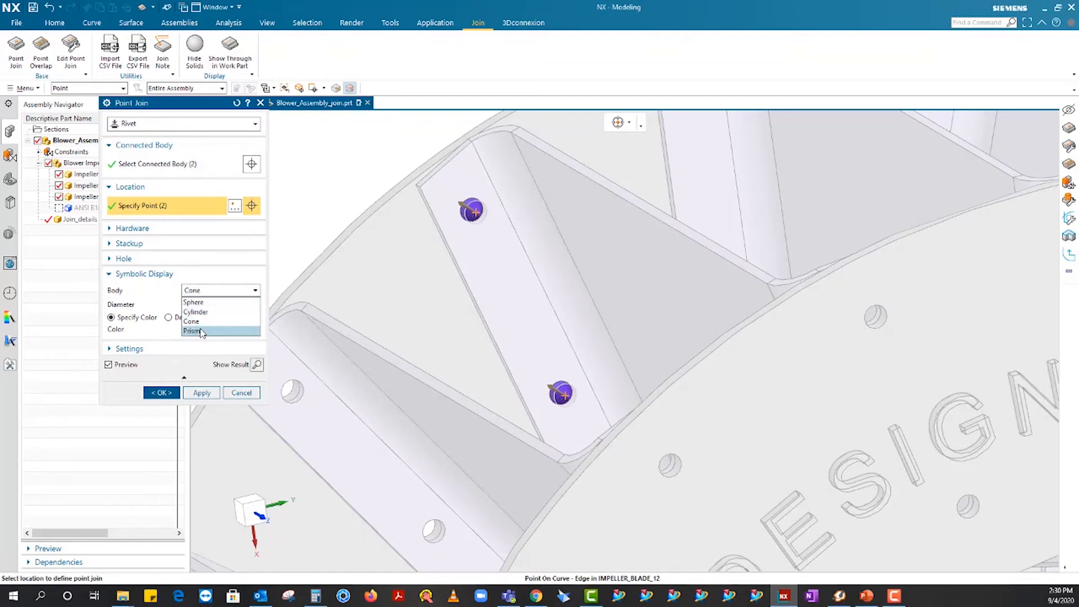
click(199, 331)
click(198, 294)
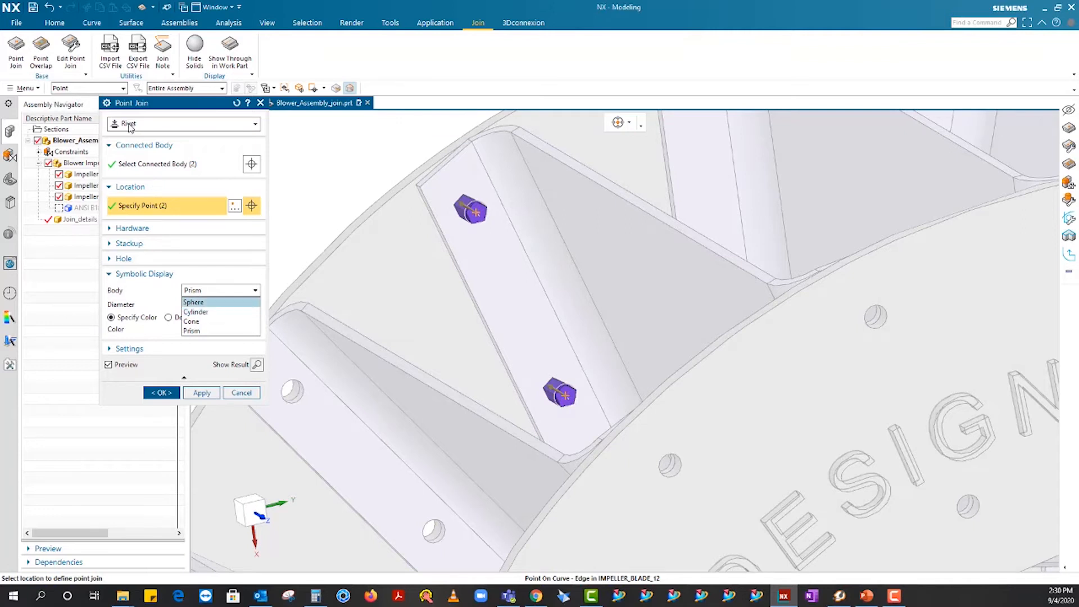
click(202, 312)
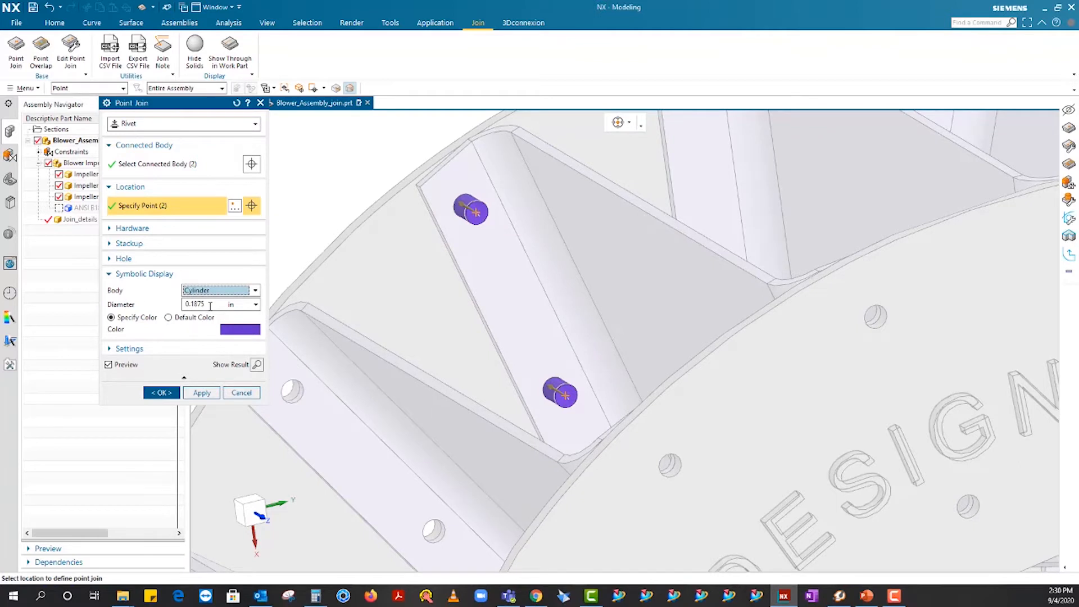
drag(211, 306, 179, 309)
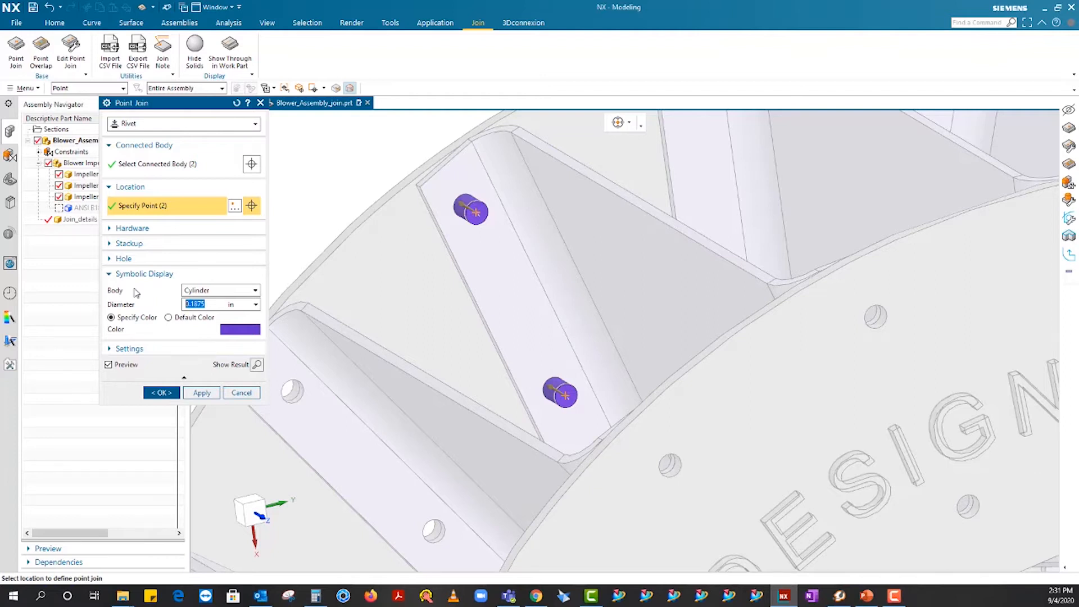
Clear the hardware currently assigned to the rivet join
click(111, 229)
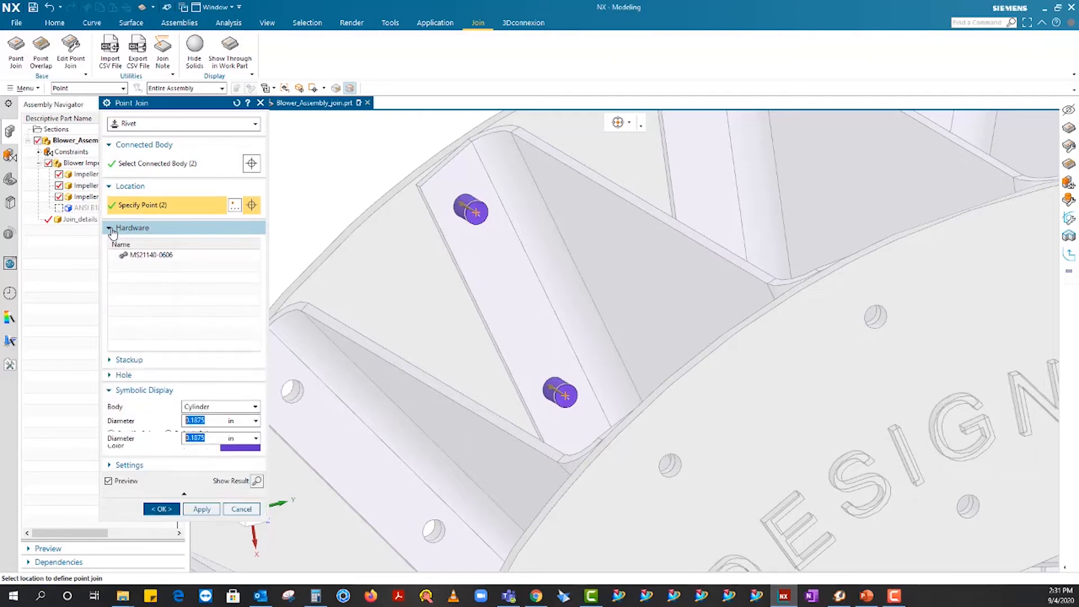
right_click(148, 256)
click(158, 268)
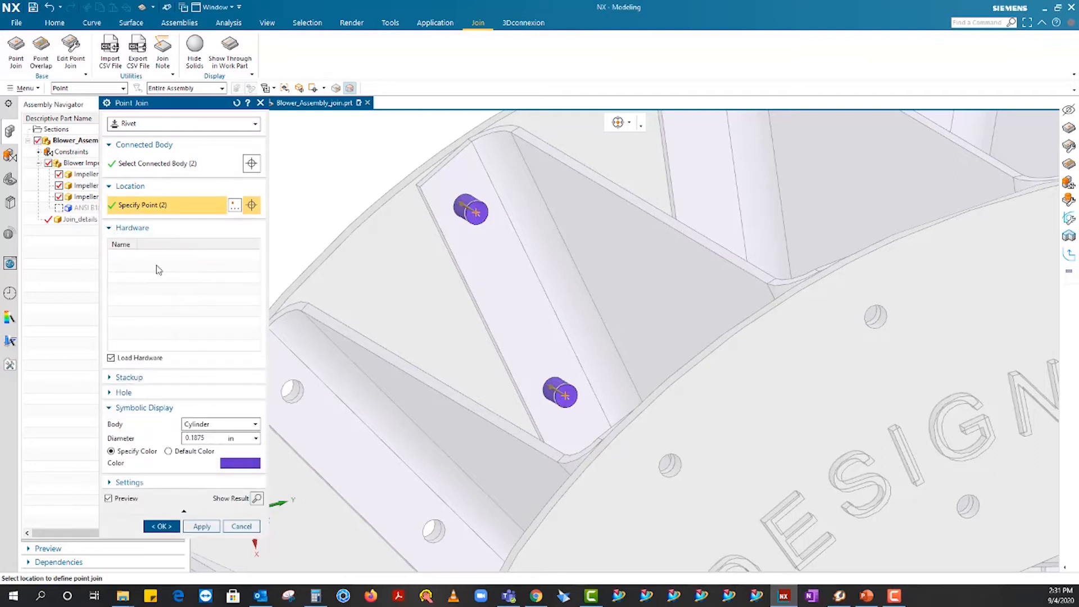
Assign the 0.1875-diameter rivet MS21140-0605 from the pin hardware library to the rivet join
right_click(128, 260)
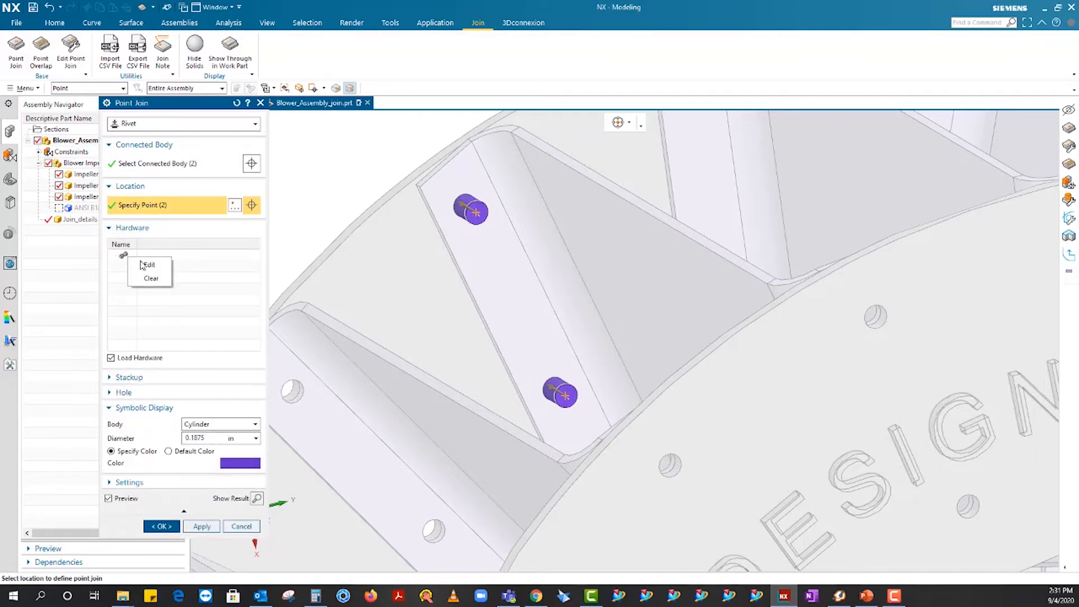
click(148, 265)
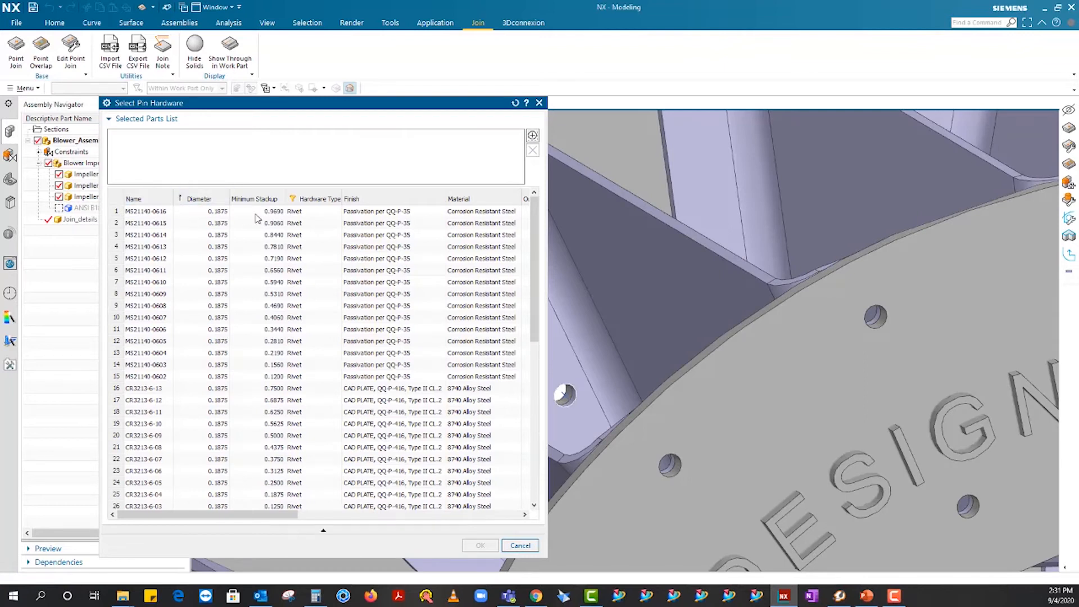
scroll(874, 369, up, 5)
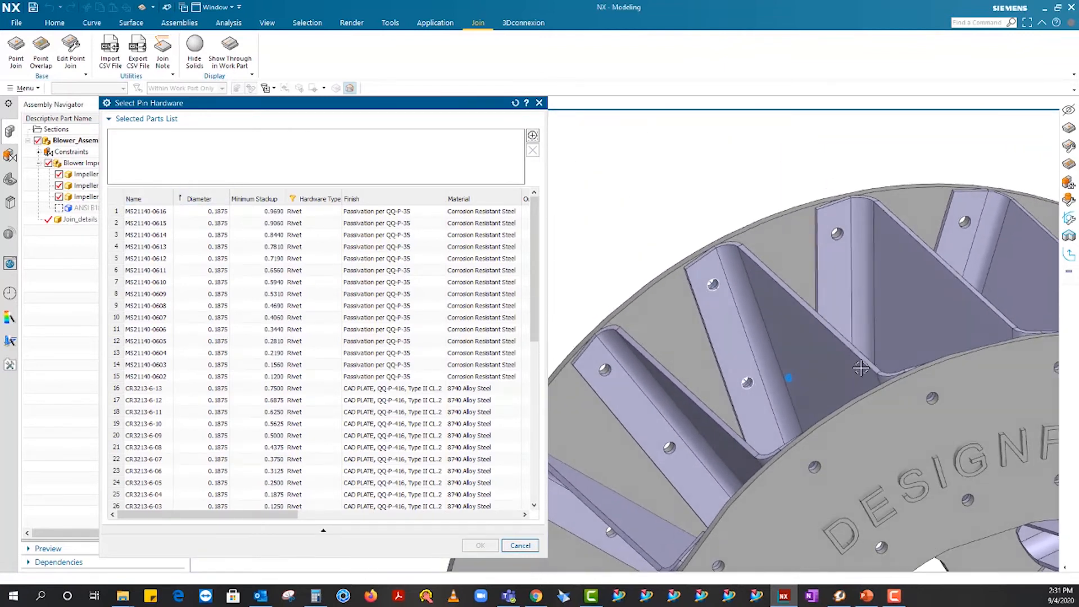
scroll(866, 369, down, 1)
scroll(713, 298, down, 2)
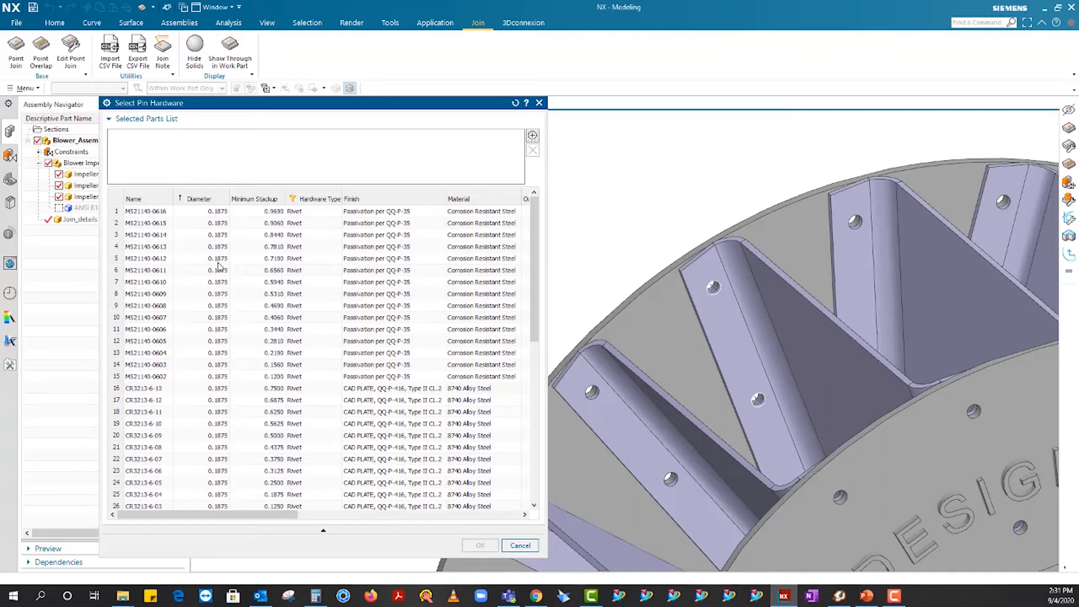
click(225, 343)
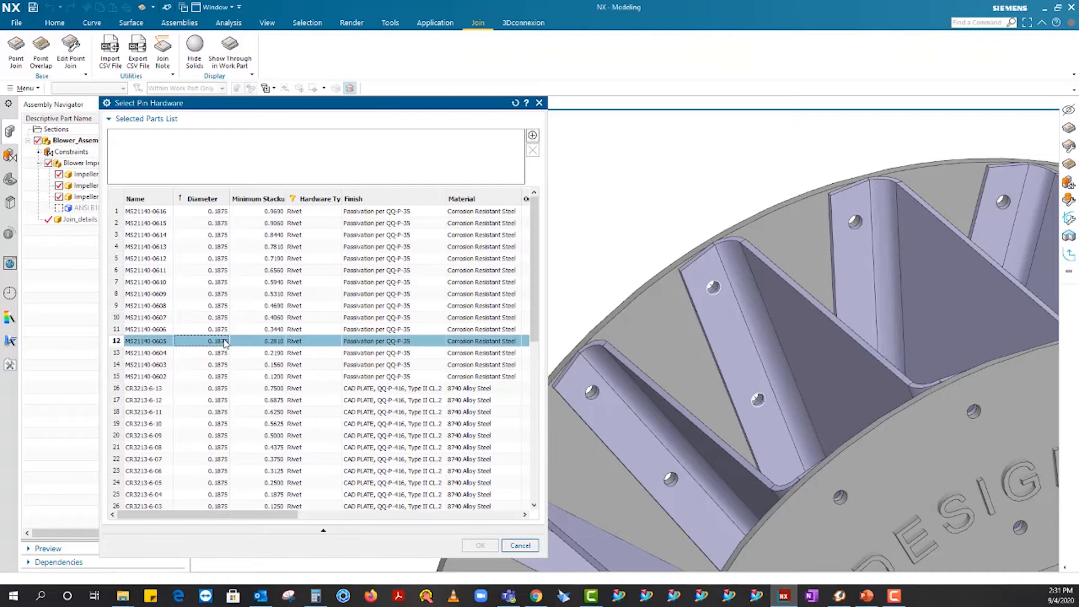
click(533, 136)
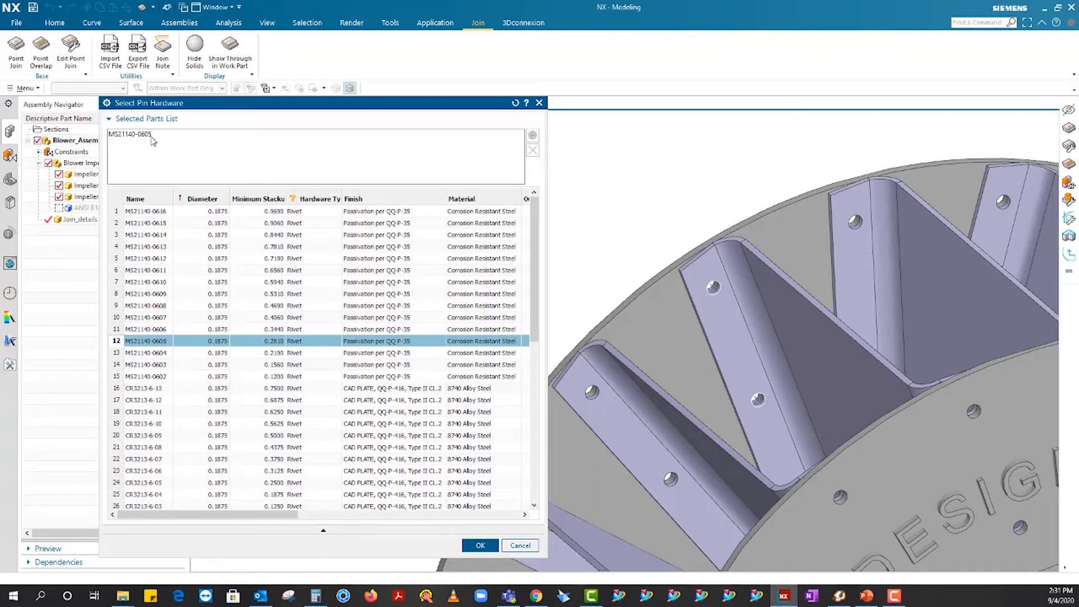
click(479, 547)
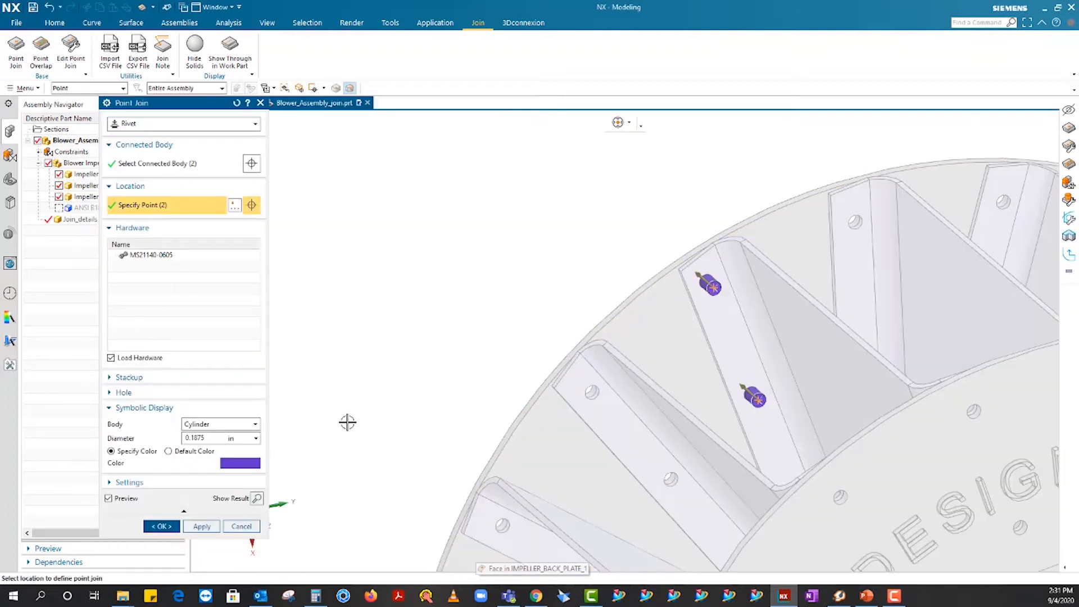
Preview the join's result with hardware loading enabled, inspect the rivets in the blade flange, and create the two rivet joins
scroll(403, 383, down, 2)
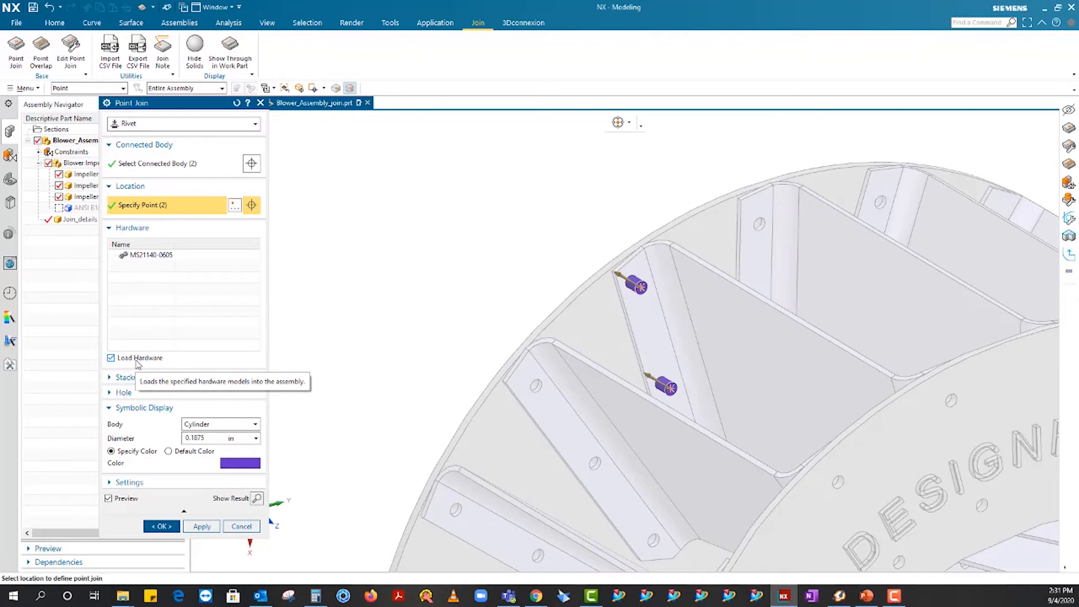
click(111, 358)
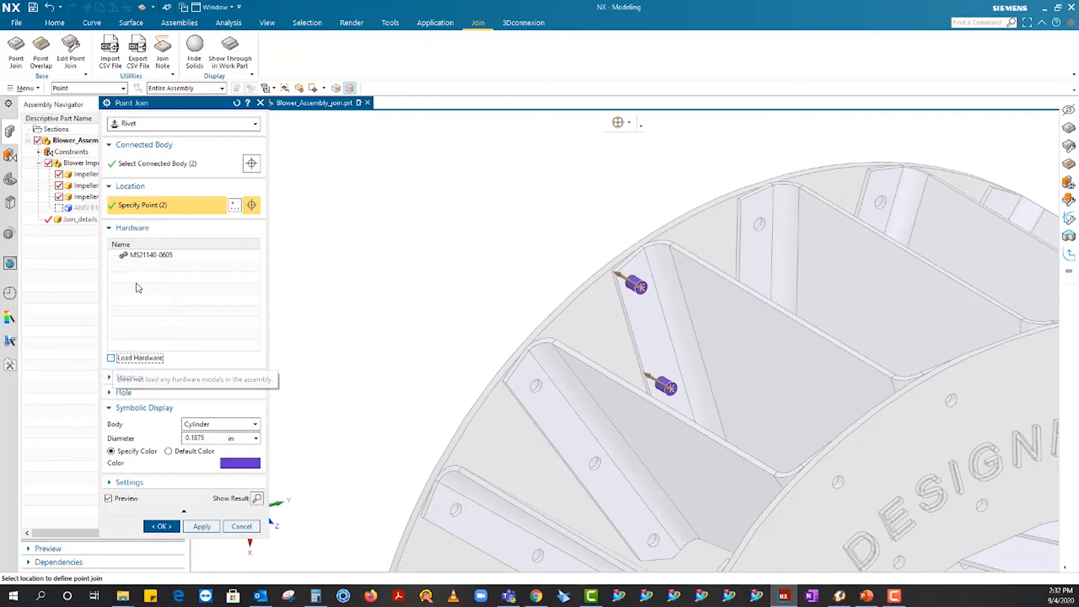
click(111, 358)
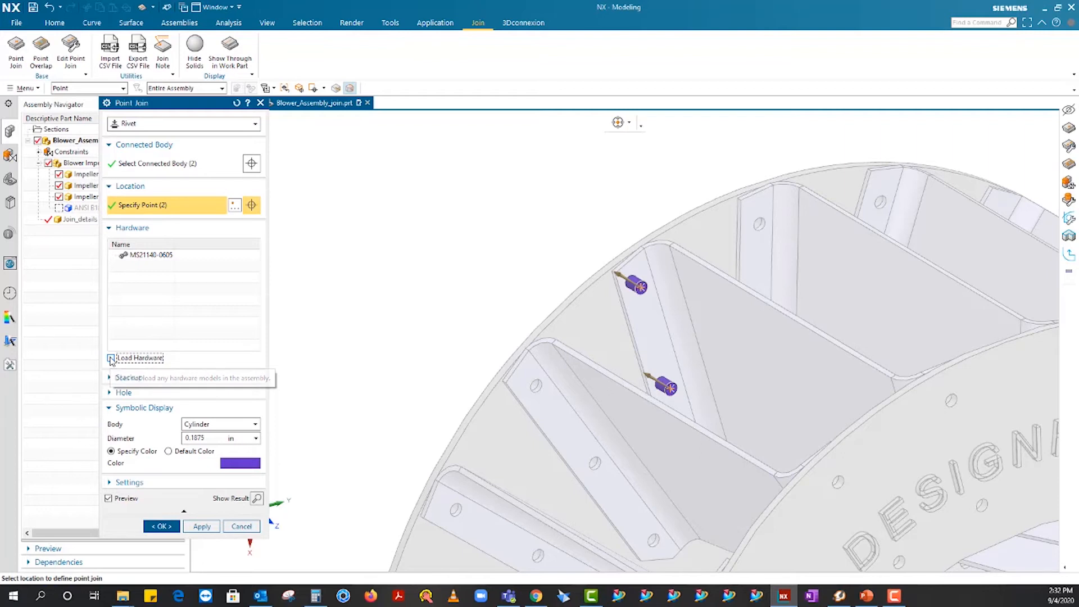
click(258, 499)
scroll(633, 289, up, 4)
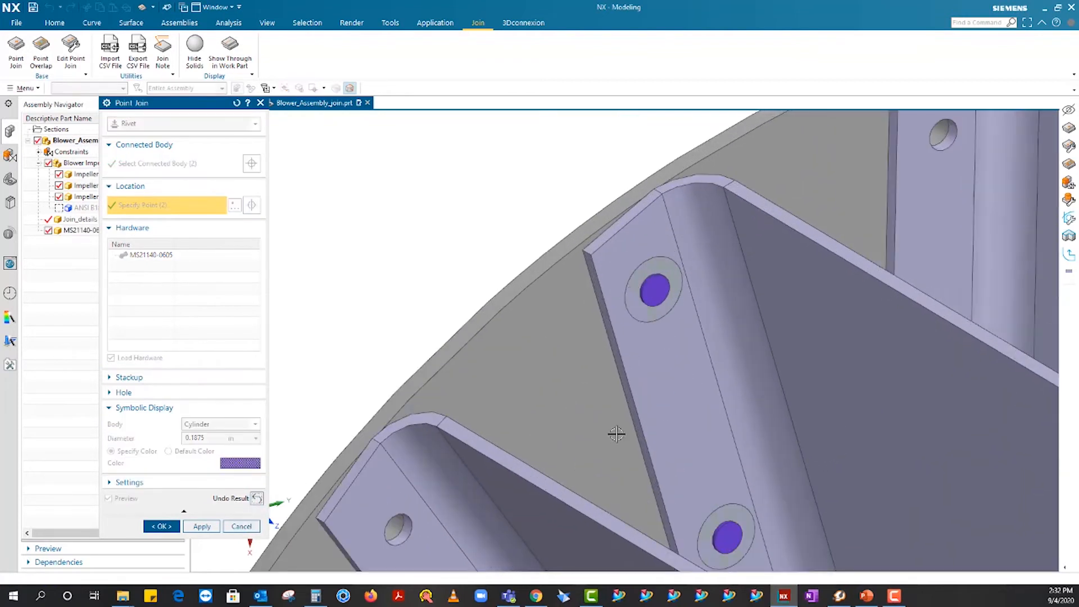
scroll(617, 388, down, 2)
middle_drag(621, 336, 620, 270)
middle_drag(685, 485, 648, 457)
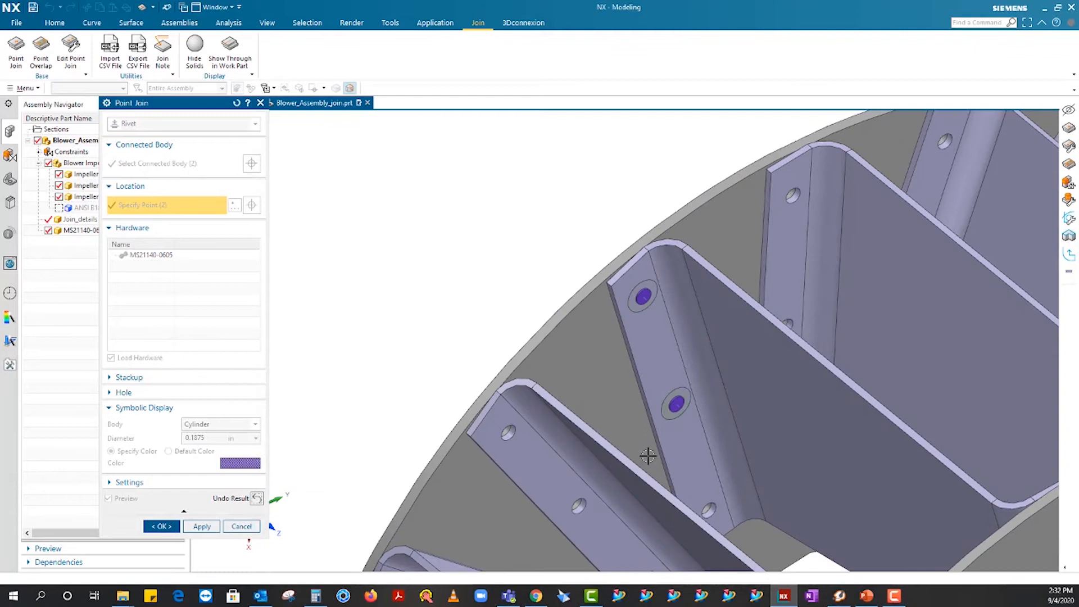
click(161, 525)
middle_drag(585, 397, 526, 392)
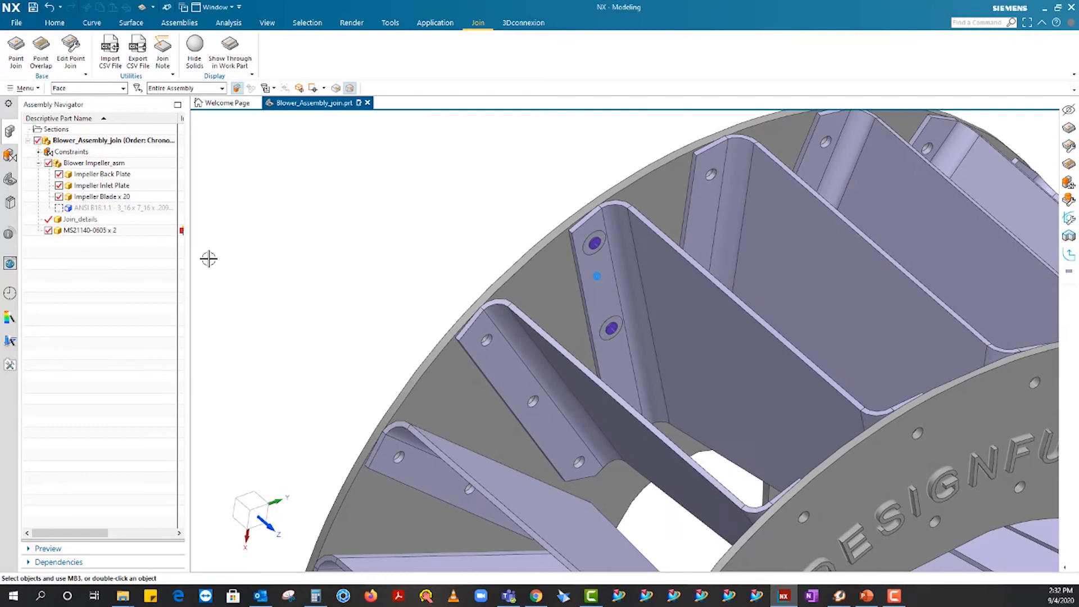
Collapse Blower Impeller_asm in the assembly tree and highlight the loaded MS21140-0605 rivet components in the model
click(39, 163)
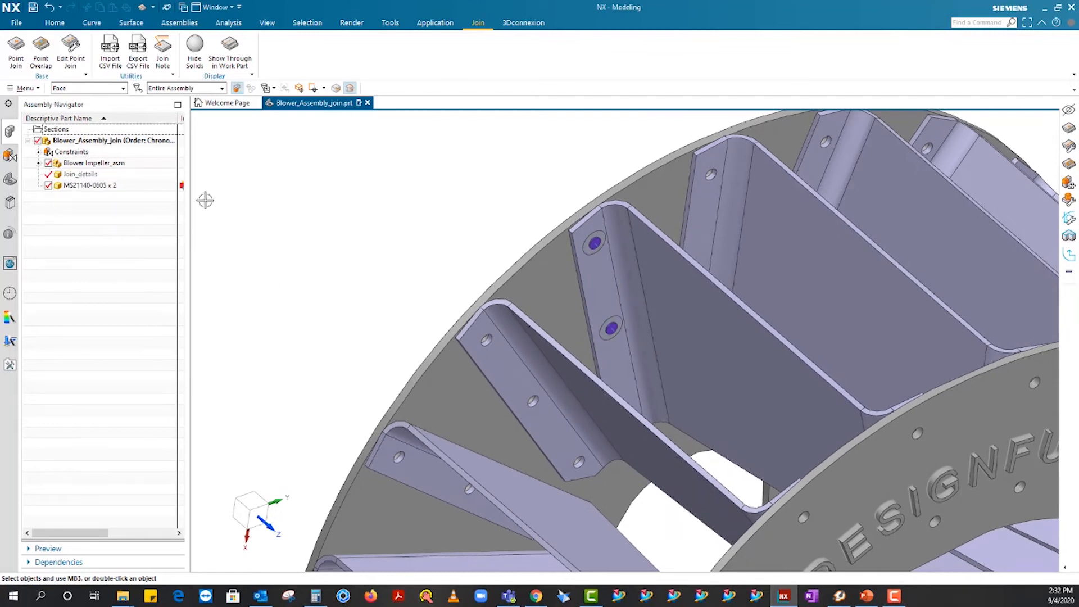
drag(188, 203, 240, 208)
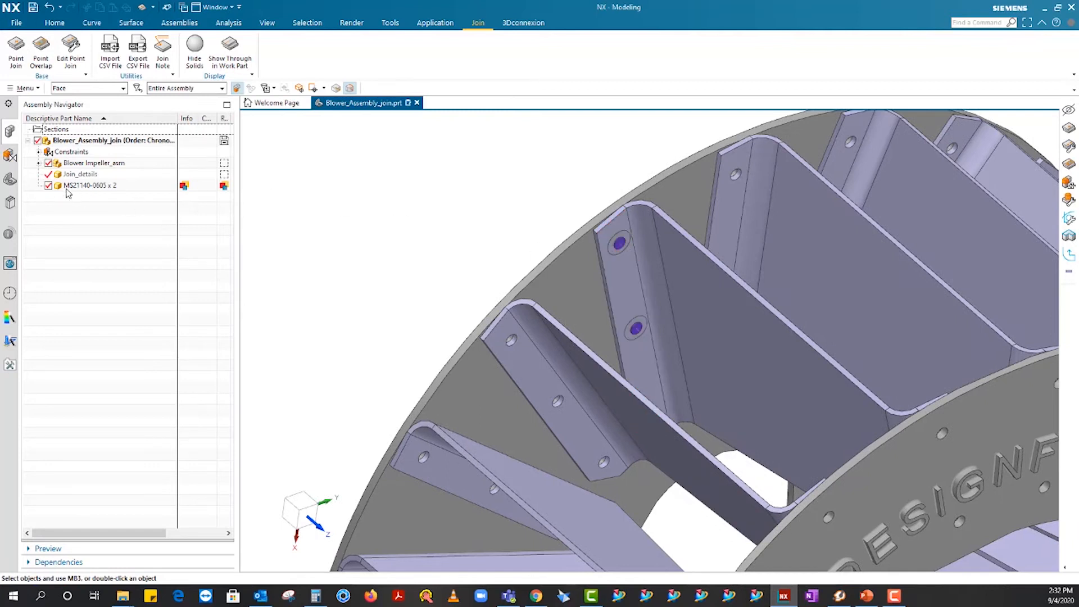
click(118, 189)
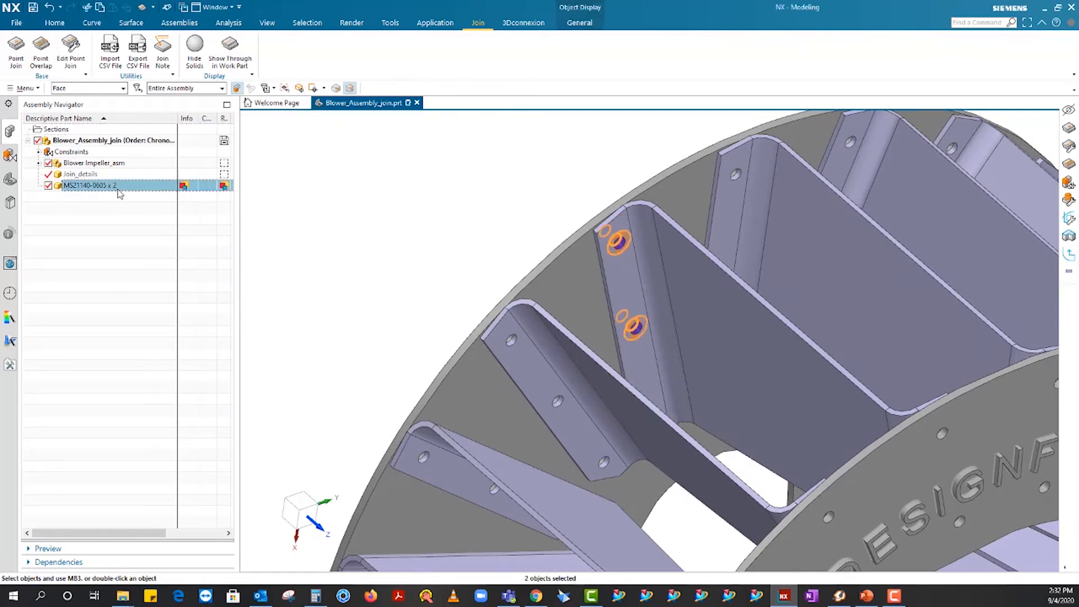
Examine the two rivet features in the model history, highlighting each one to see which hole it belongs to
click(10, 159)
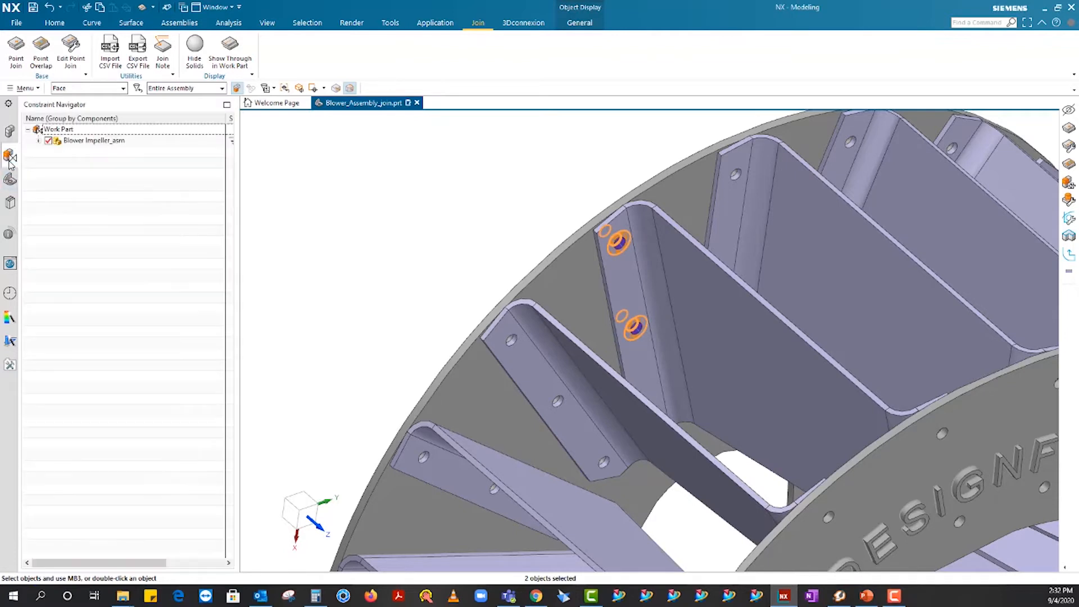
click(10, 181)
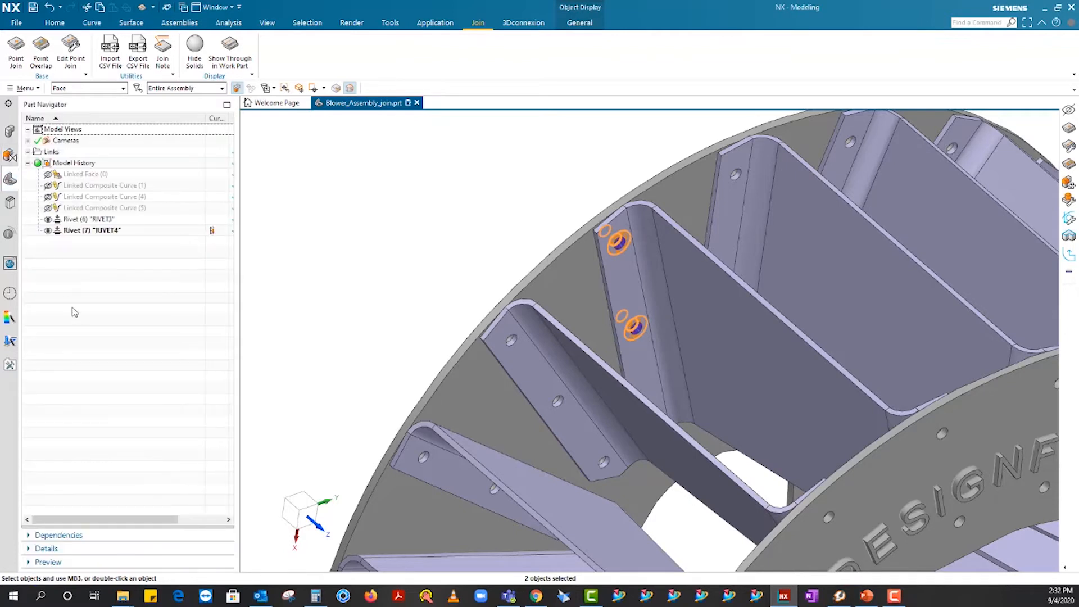
click(74, 222)
click(81, 231)
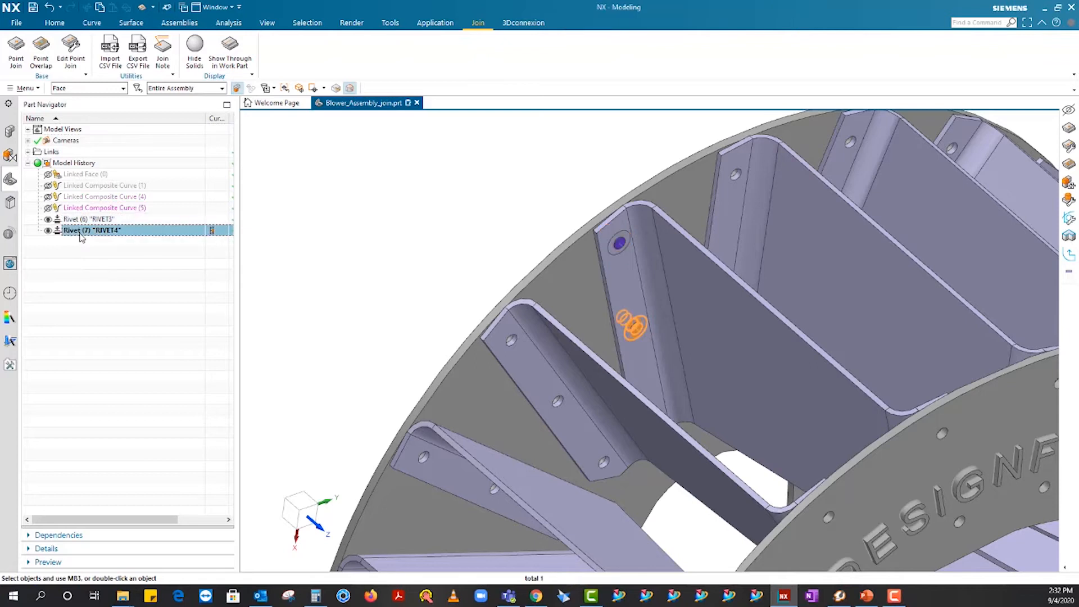
key(Up)
click(86, 232)
key(Escape)
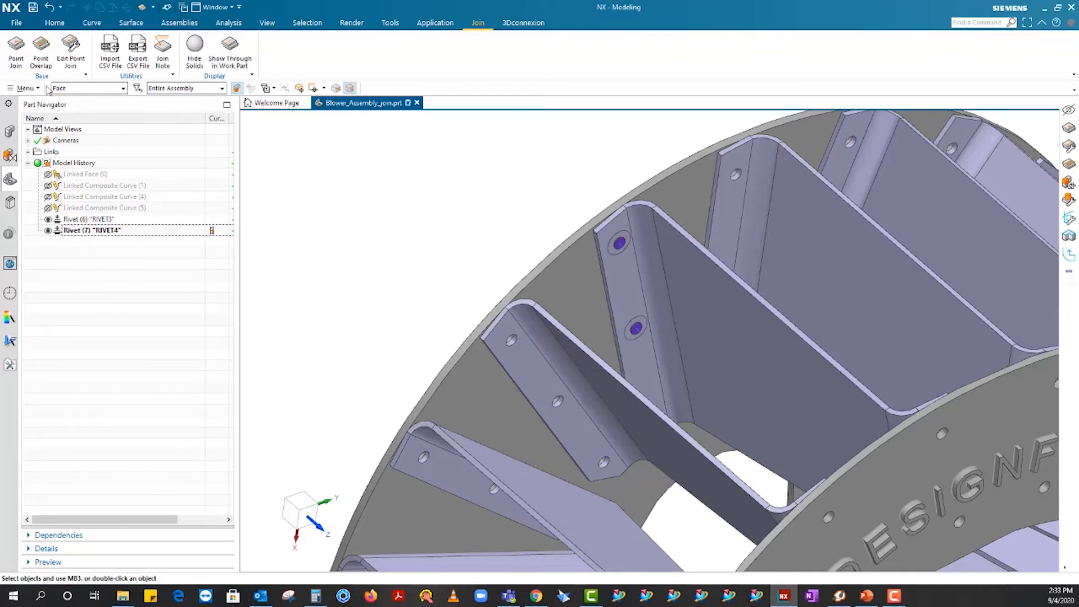
Start a Fastener point join with the impeller back plate and IMPELLER_BLADE_13 as its connected bodies
click(17, 51)
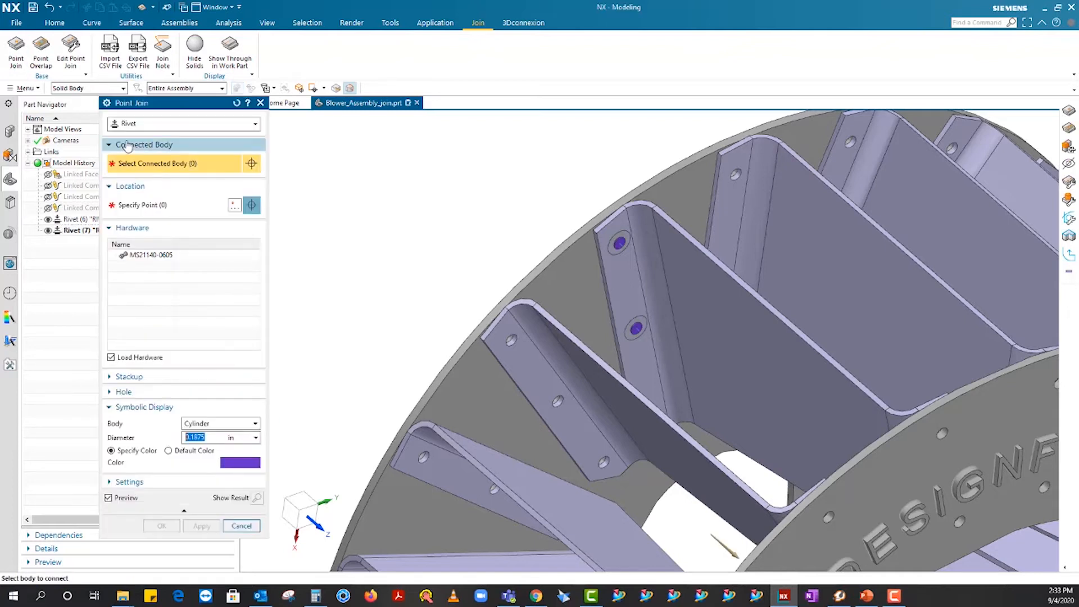
click(130, 124)
click(140, 152)
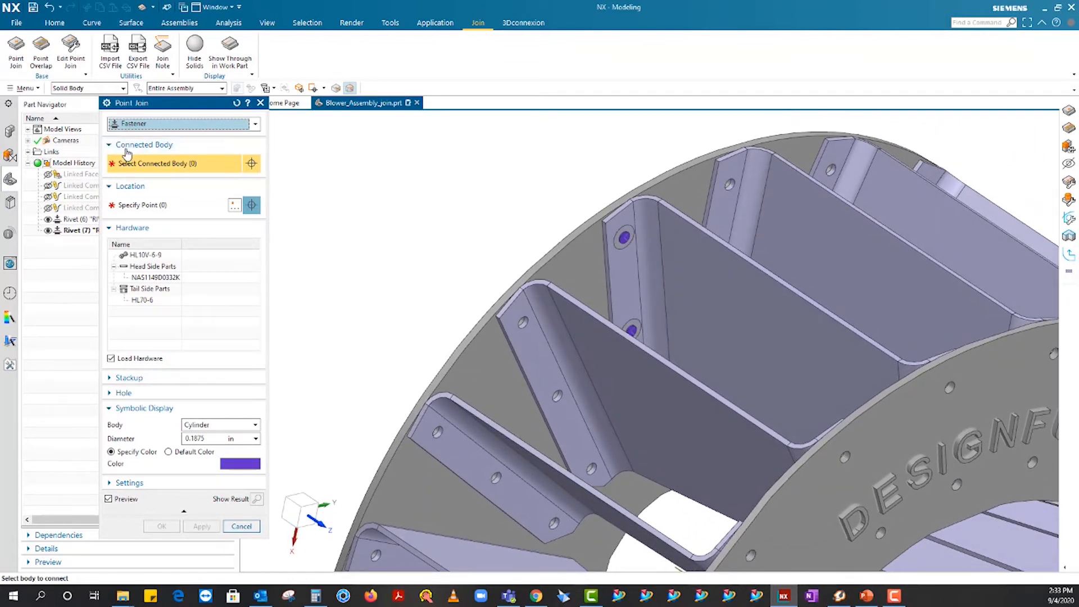
click(488, 347)
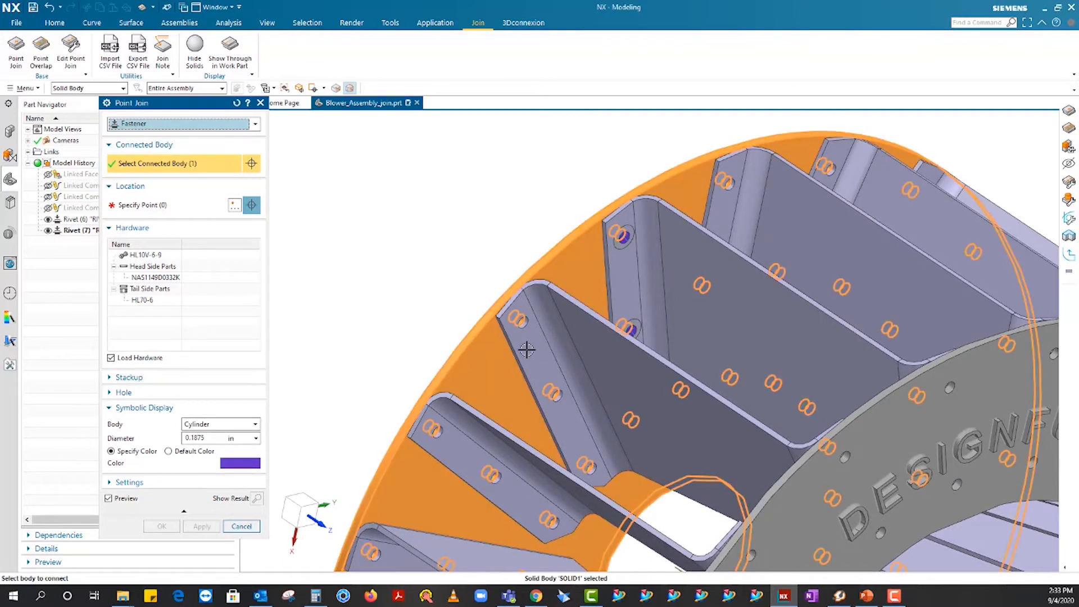
click(506, 361)
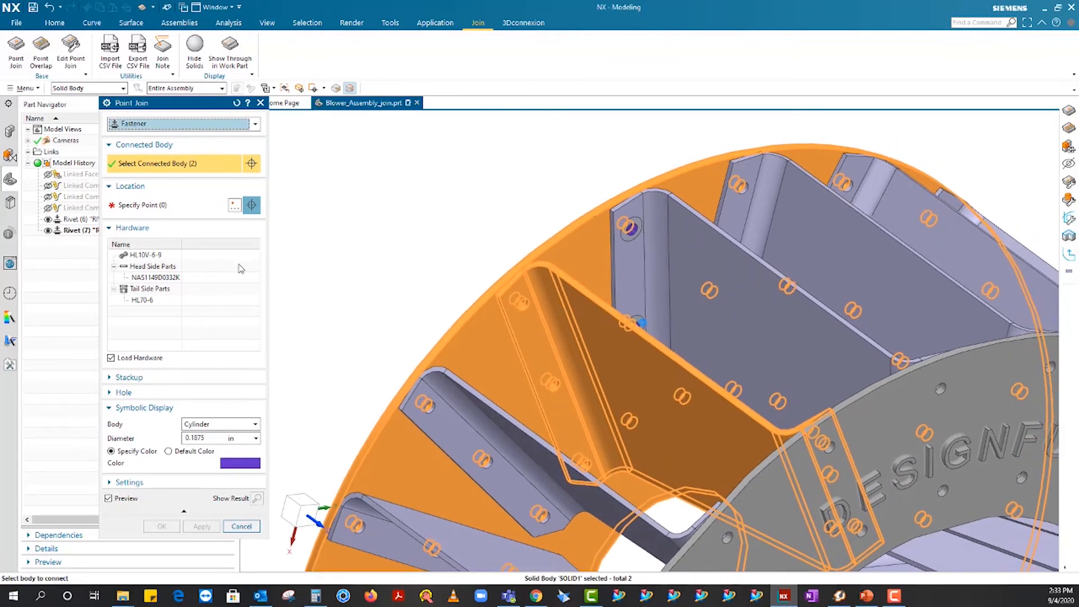
Enable Arc Center snapping and specify the centres of the two outer holes in IMPELLER_BLADE_13's flange as fastener locations
click(158, 205)
scroll(536, 323, up, 3)
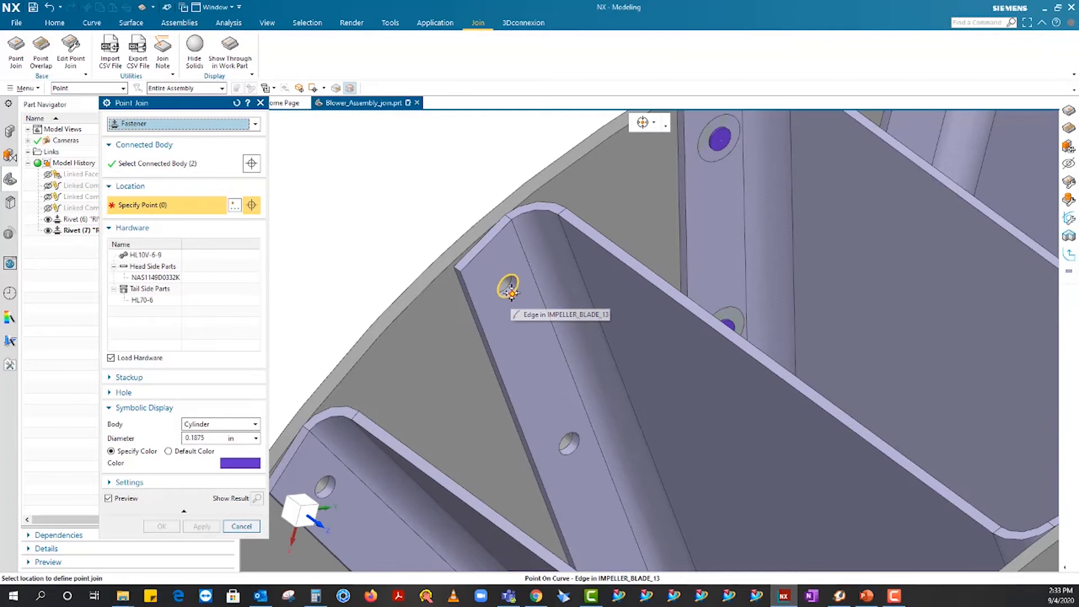
click(654, 123)
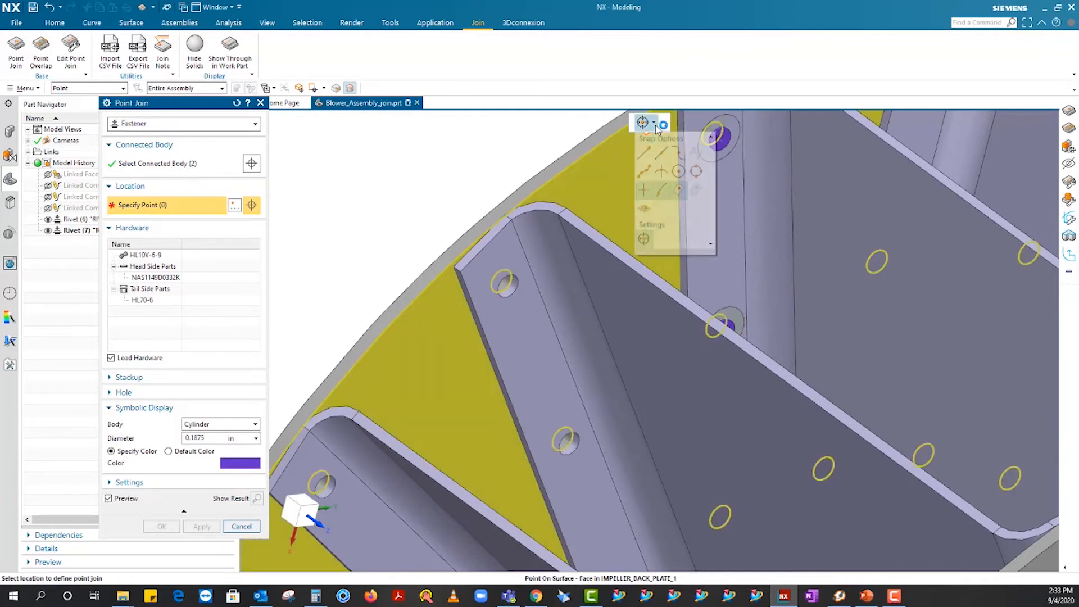
click(679, 173)
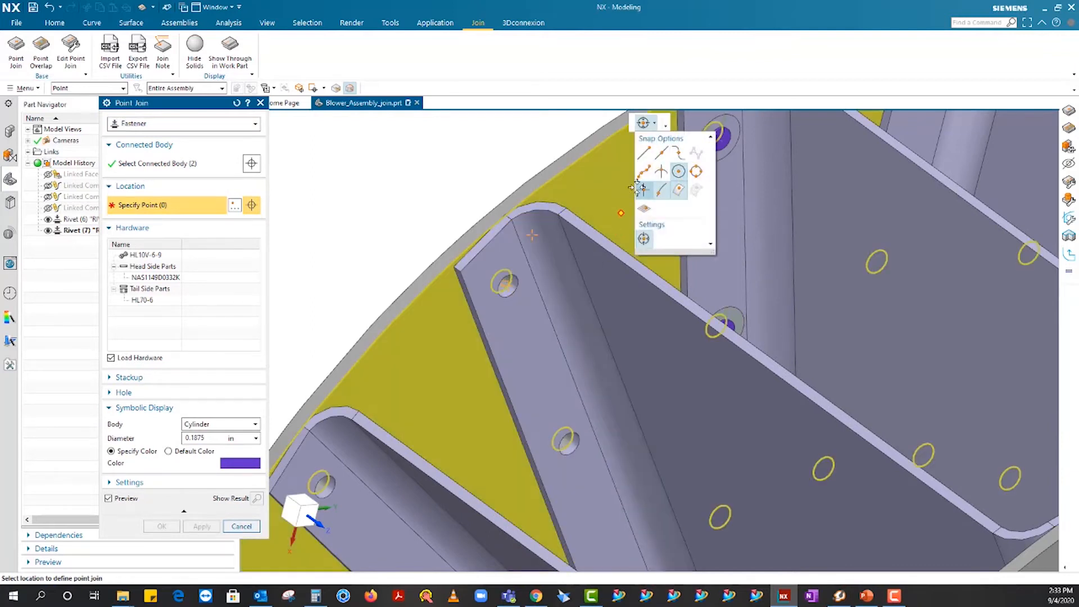
click(666, 125)
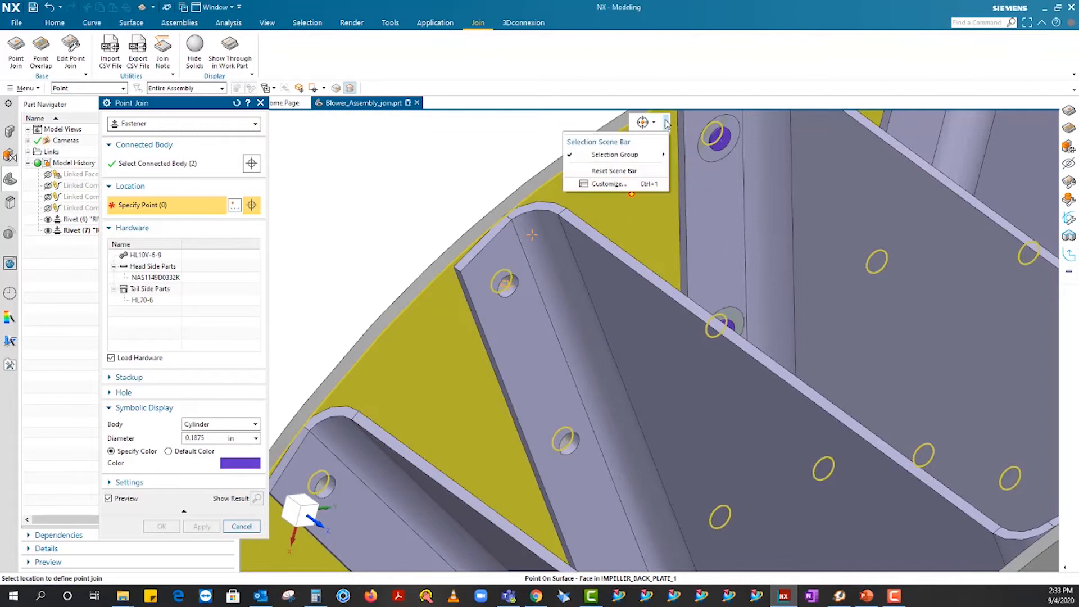
click(582, 117)
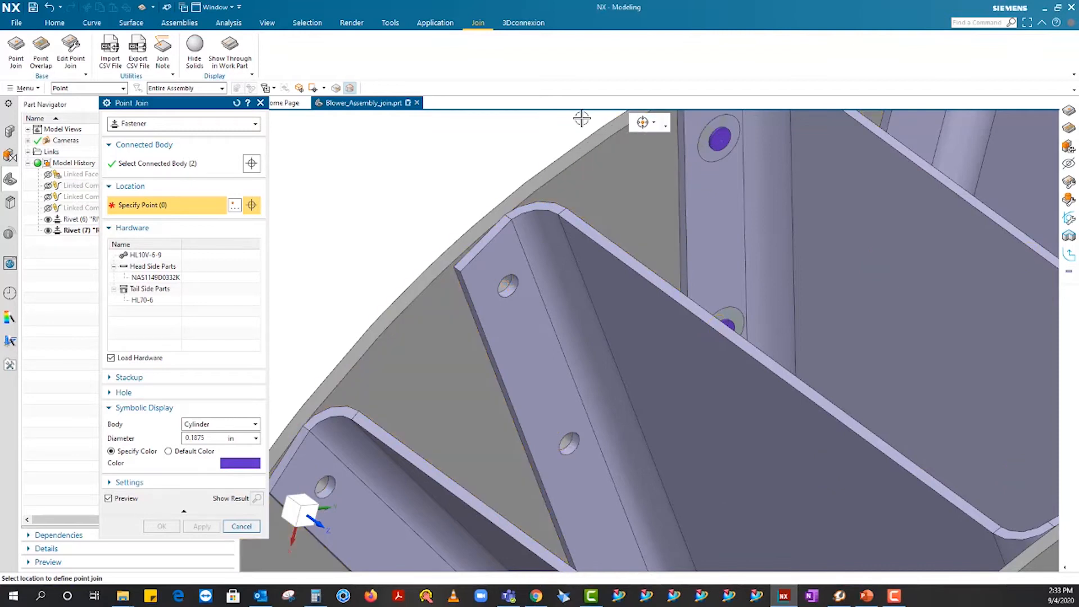
click(507, 286)
click(928, 135)
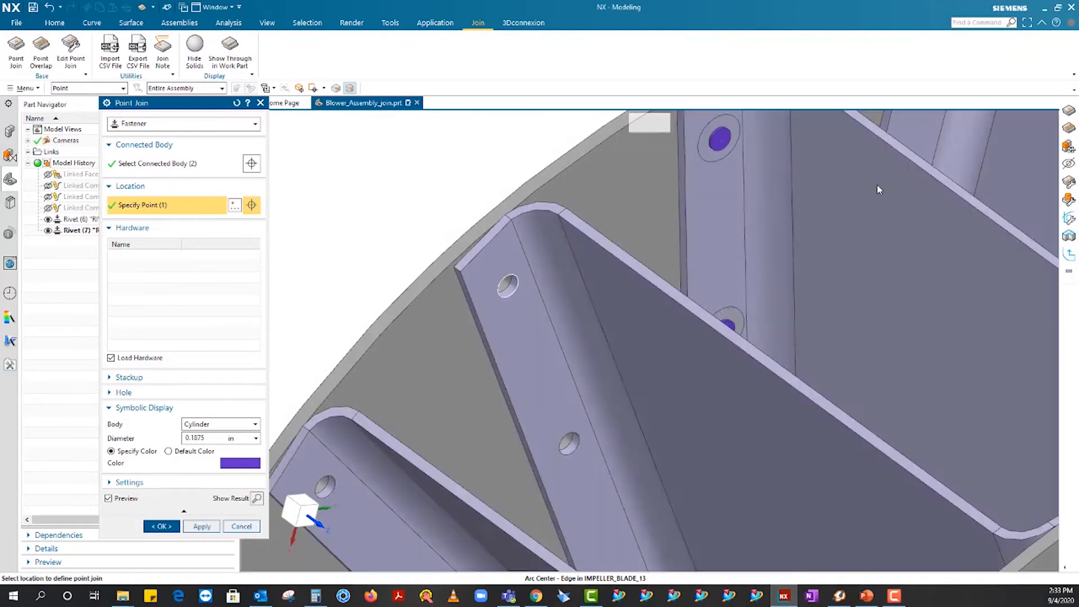
click(570, 443)
scroll(562, 439, up, 3)
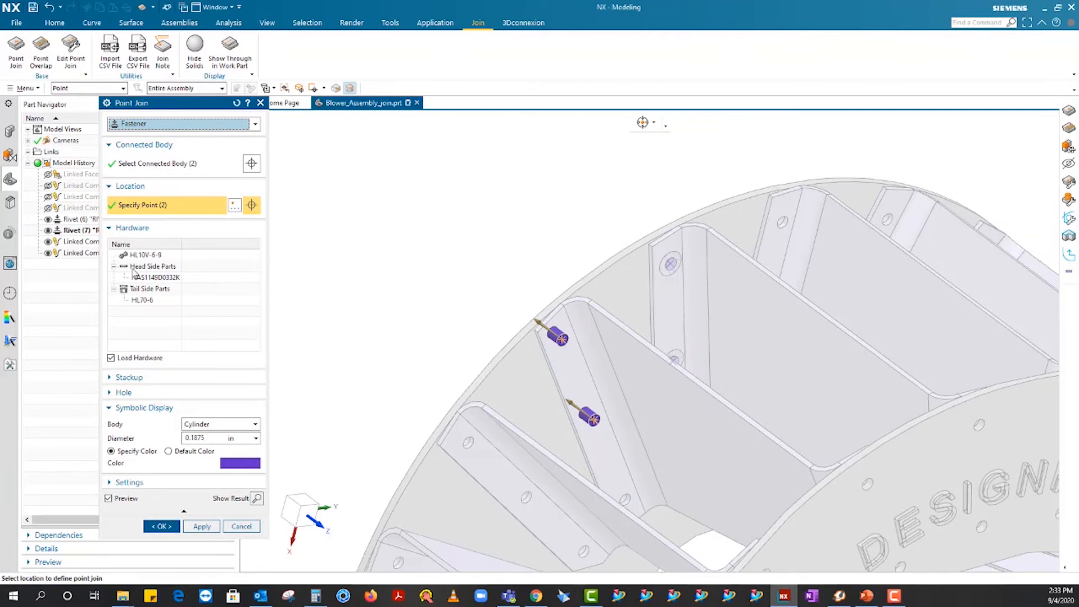
Clear the fastener's assigned pin and select HL11V-6-6 from the pin hardware list as its replacement
right_click(144, 262)
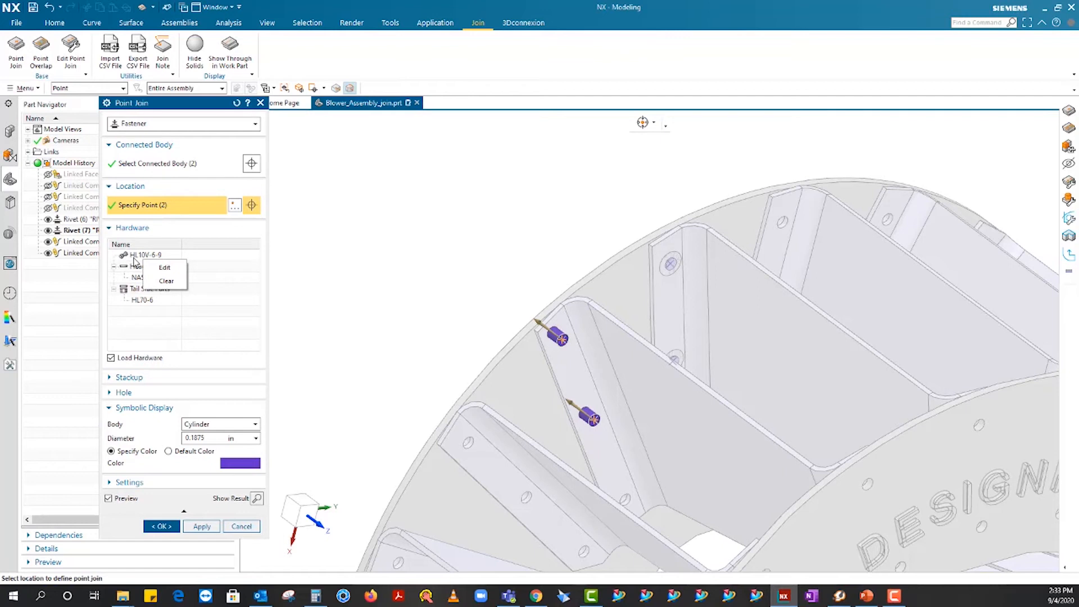
click(169, 281)
right_click(142, 257)
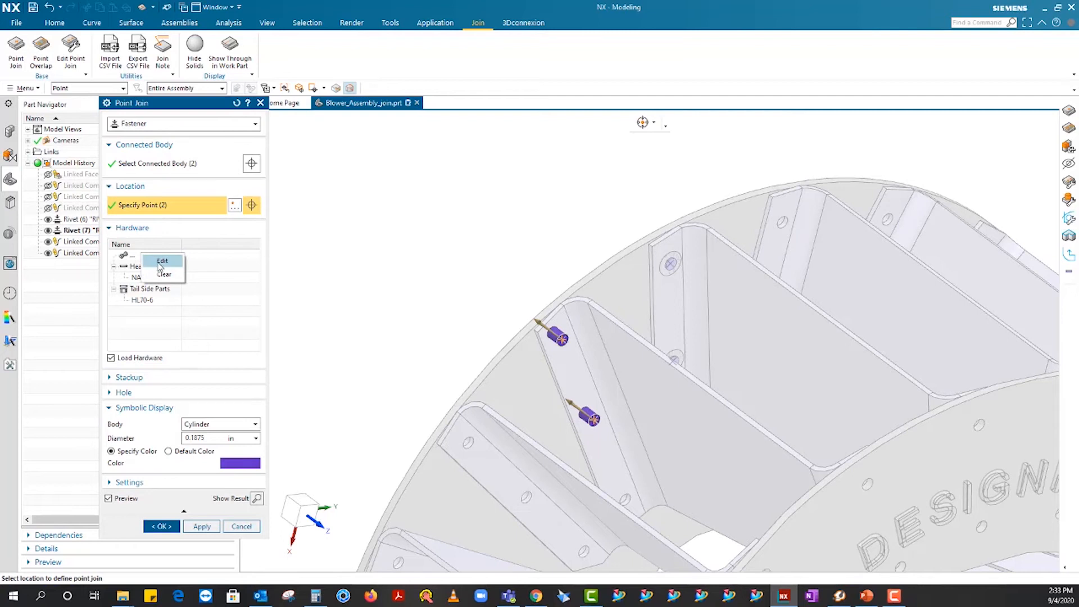
click(161, 262)
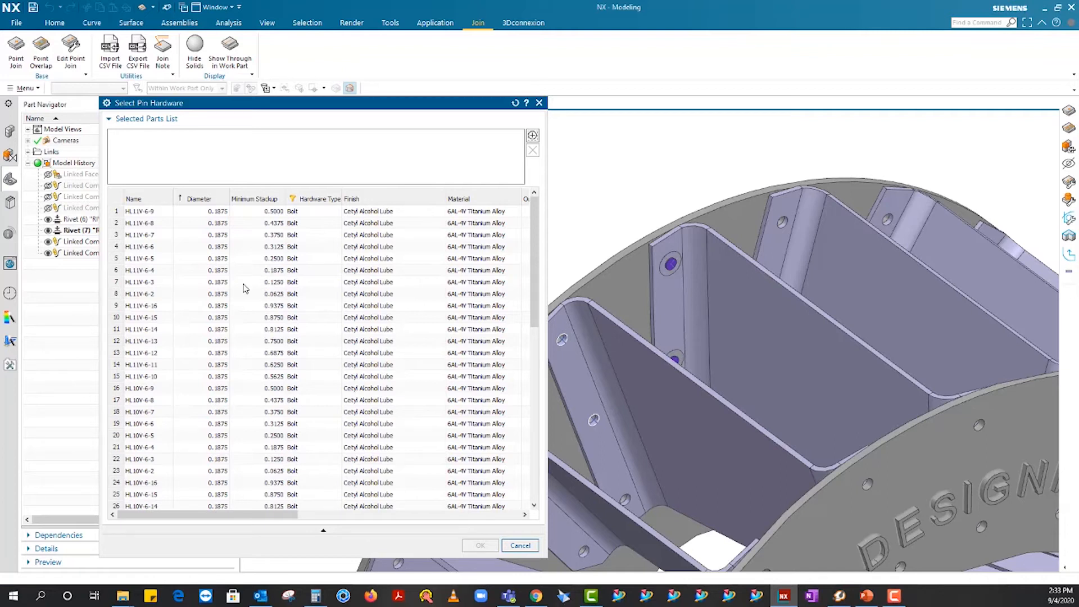
click(220, 283)
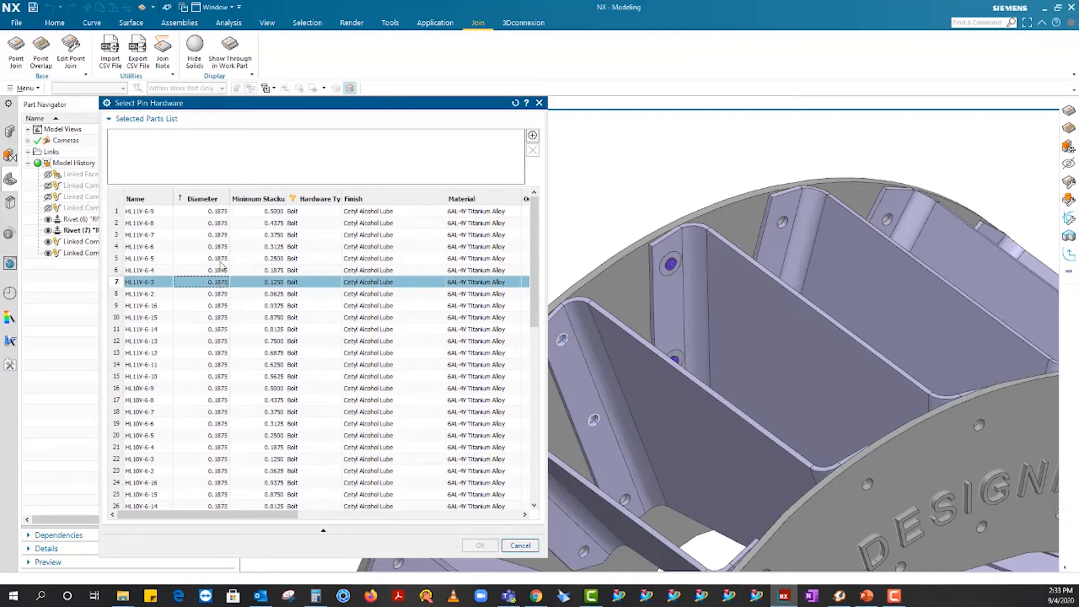
click(220, 259)
click(219, 247)
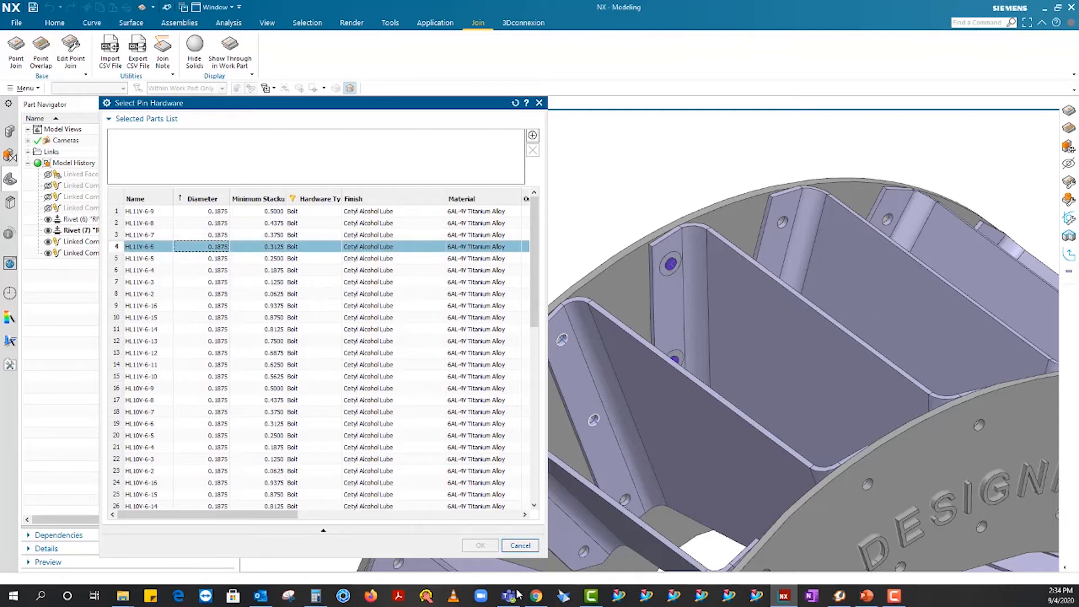
click(533, 135)
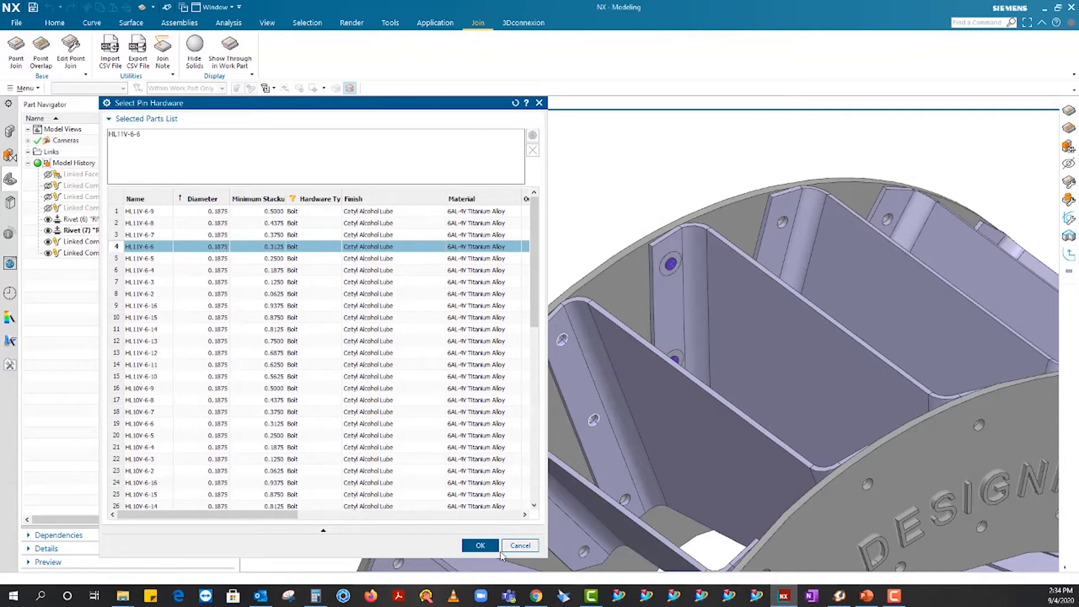
click(480, 545)
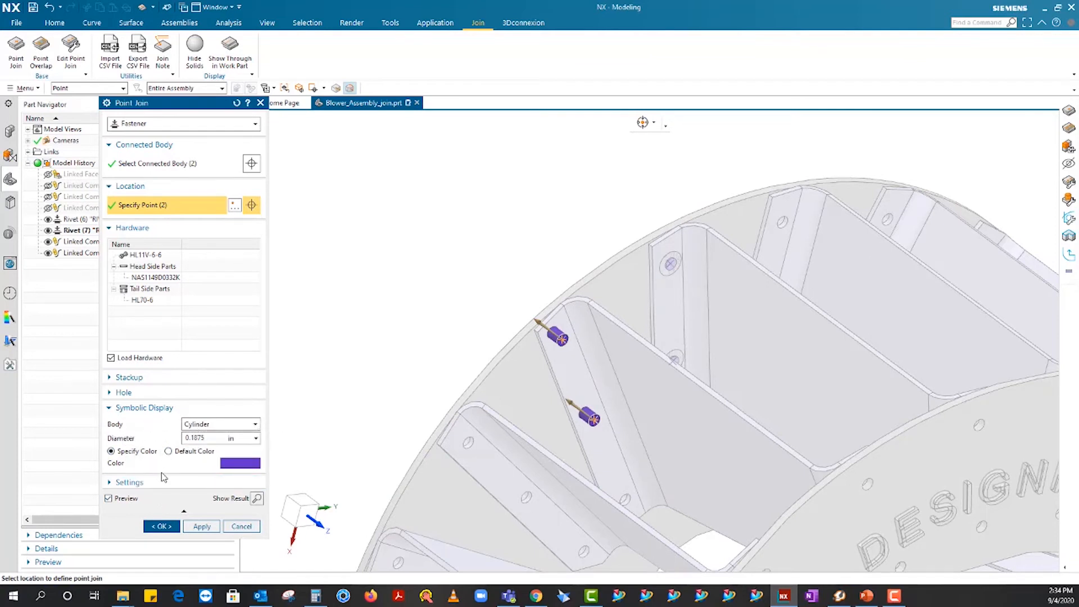
Compare the default and specified colours of the symbolic display and look at its available body shapes
click(168, 452)
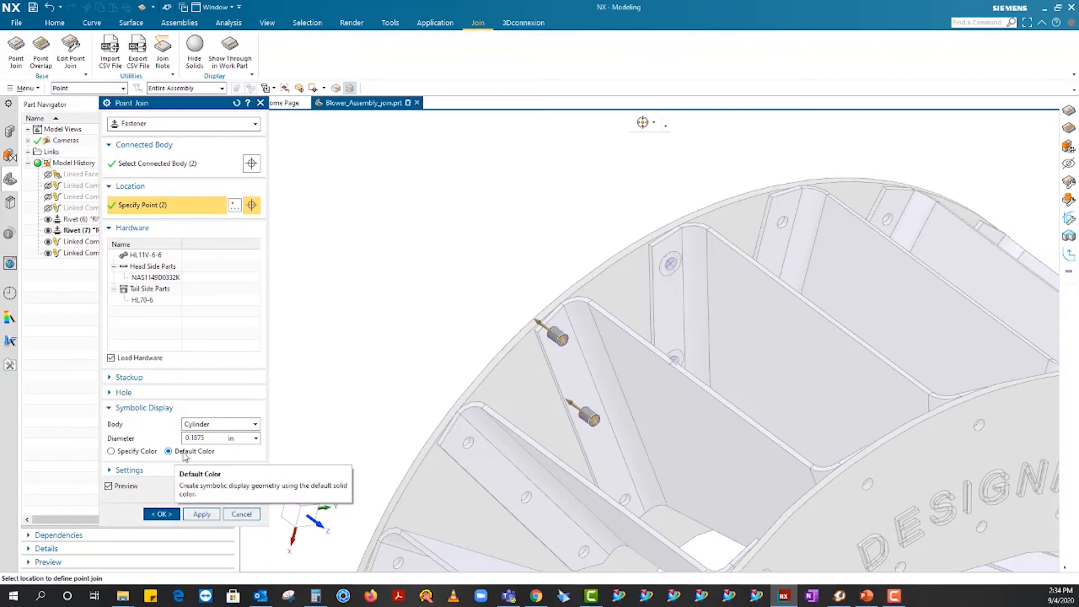
click(125, 452)
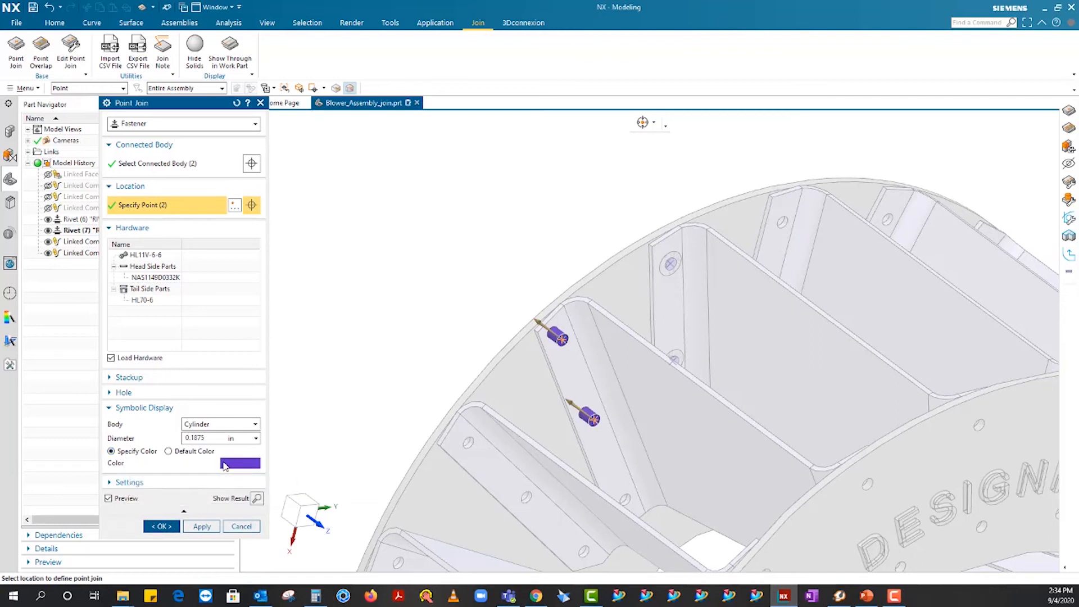
click(207, 425)
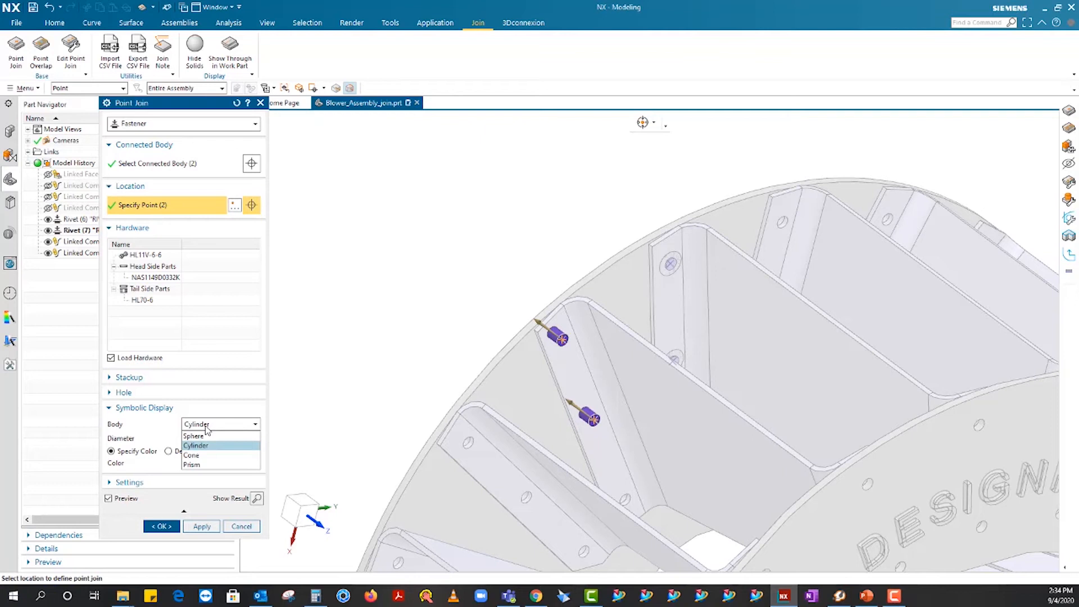
click(207, 426)
click(208, 426)
click(208, 426)
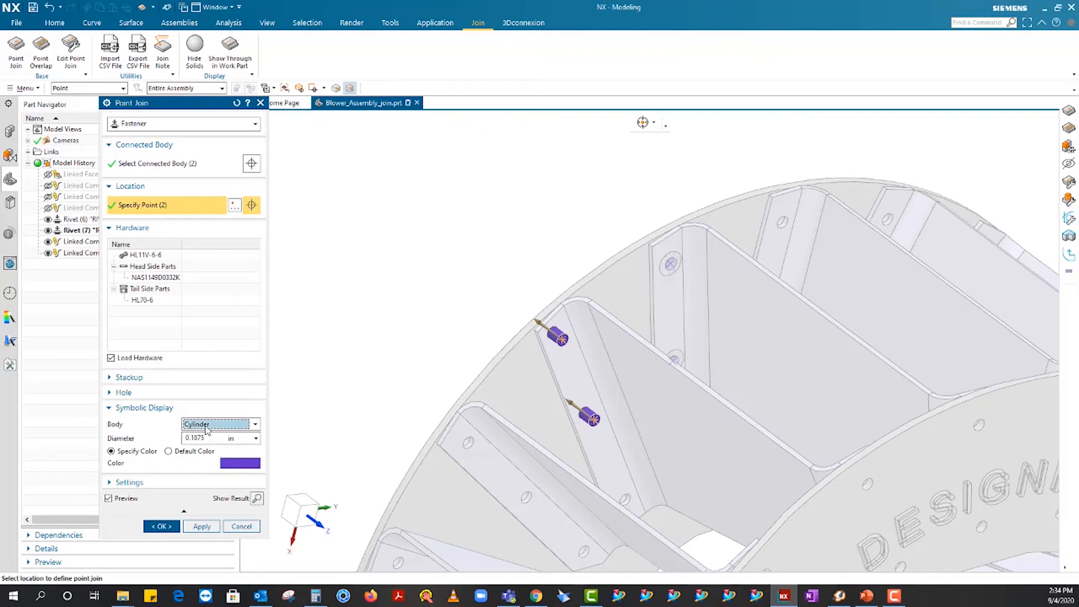
click(206, 426)
click(206, 427)
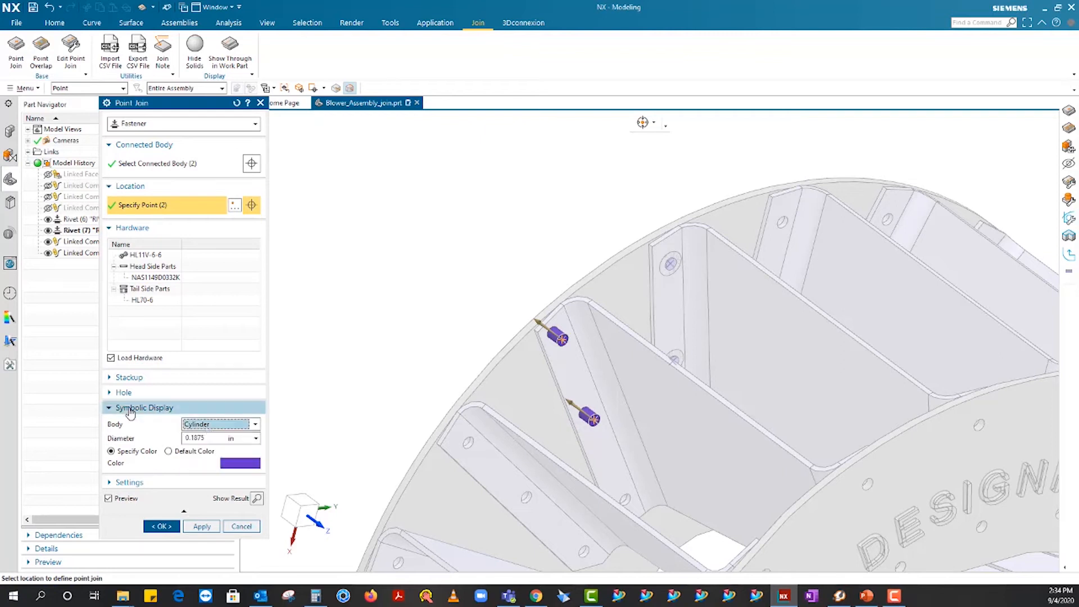
Review the fastener join's hole settings and its pin, head side and tail side hardware
click(111, 394)
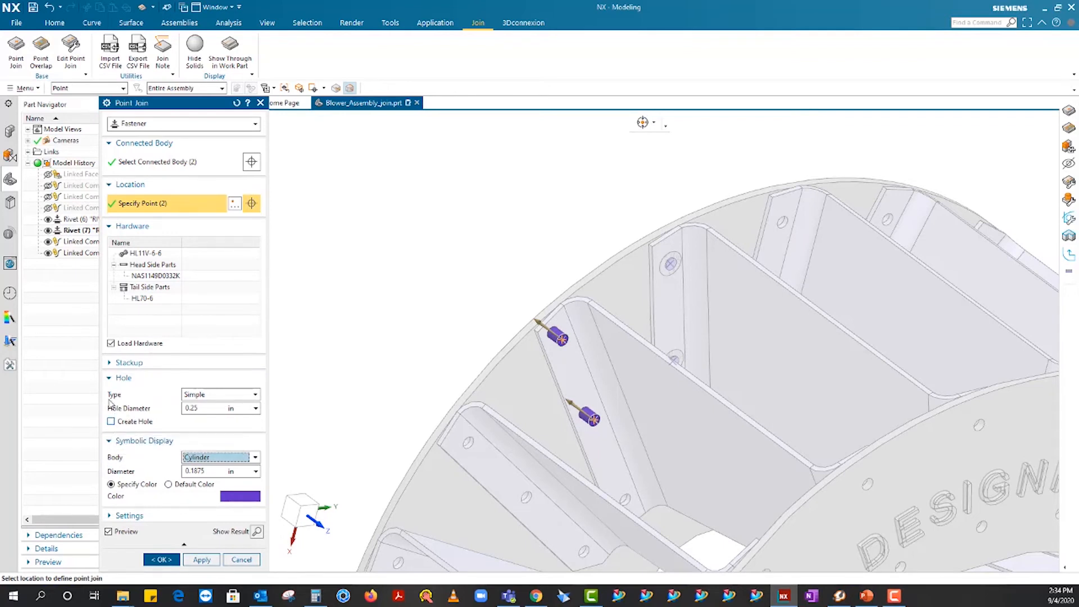
click(110, 378)
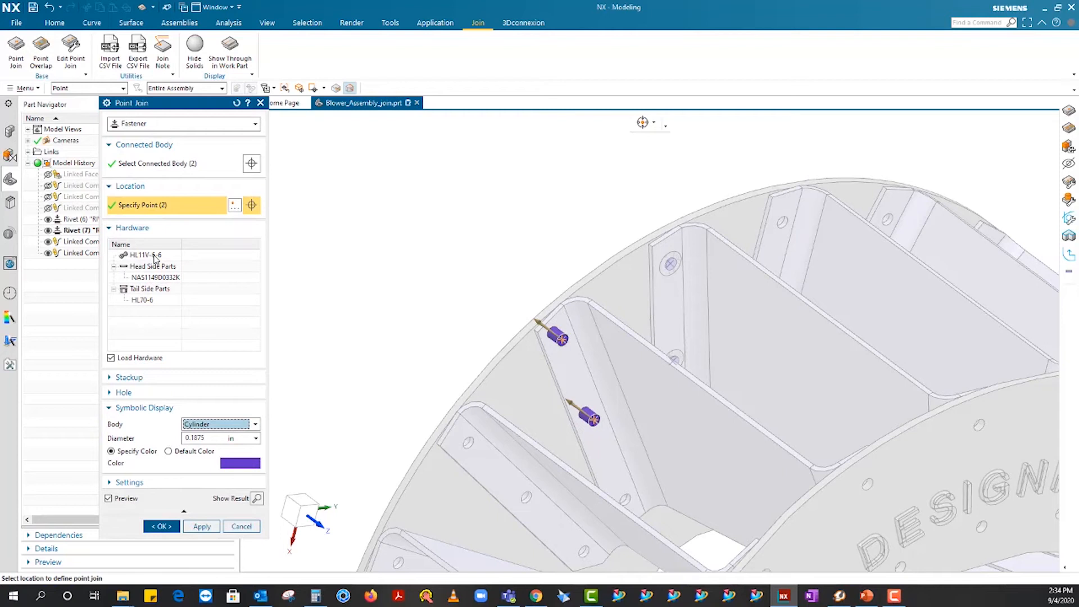
click(155, 256)
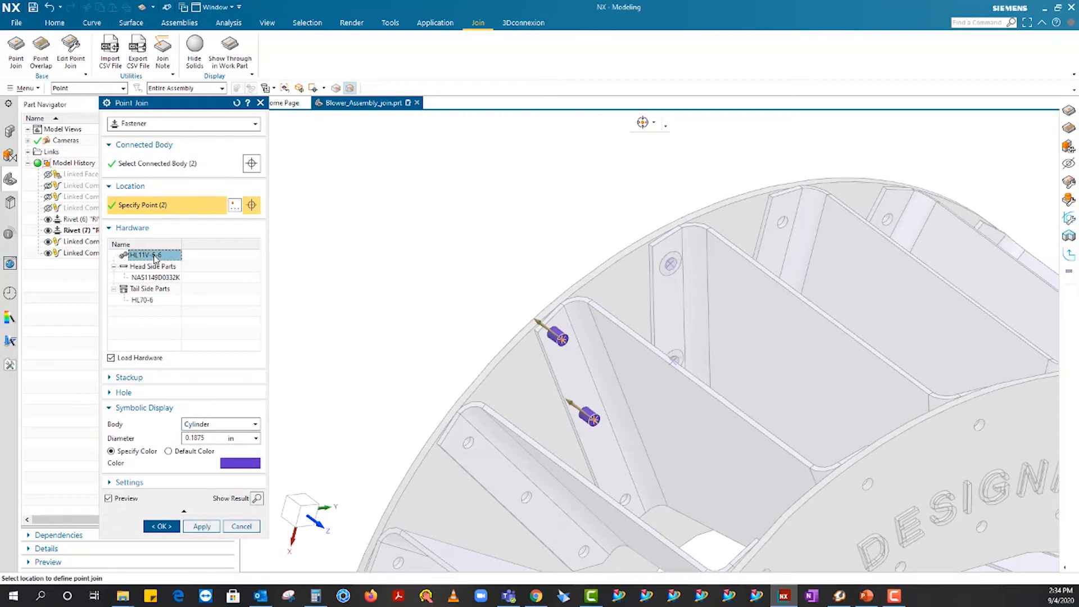
click(152, 266)
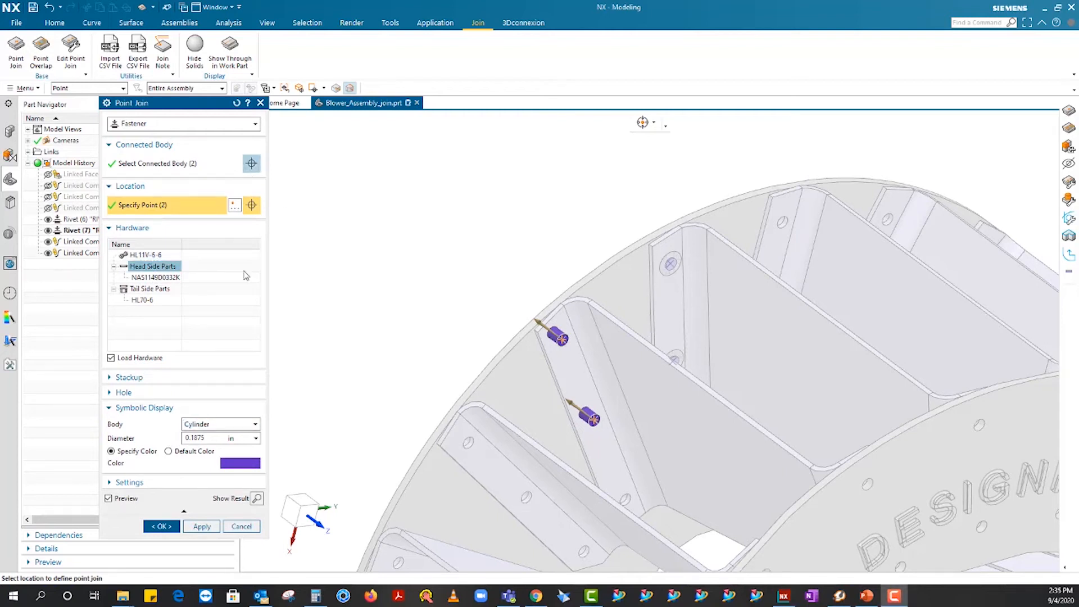
click(152, 289)
click(161, 301)
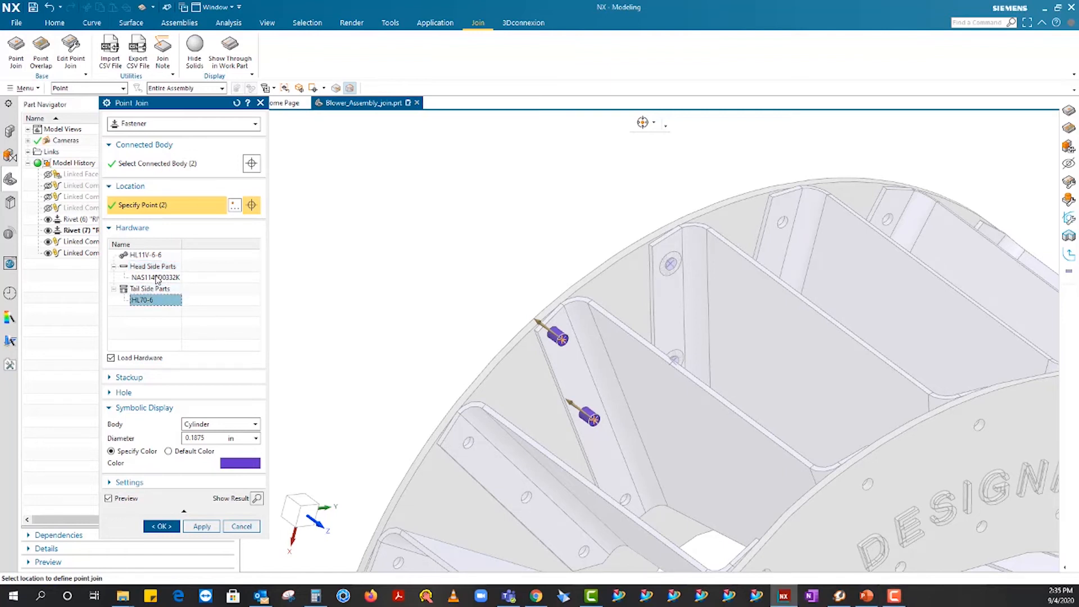
Preview the fastener result, inspect the hardware's orientation on both sides of the back plate, and undo the preview
click(257, 499)
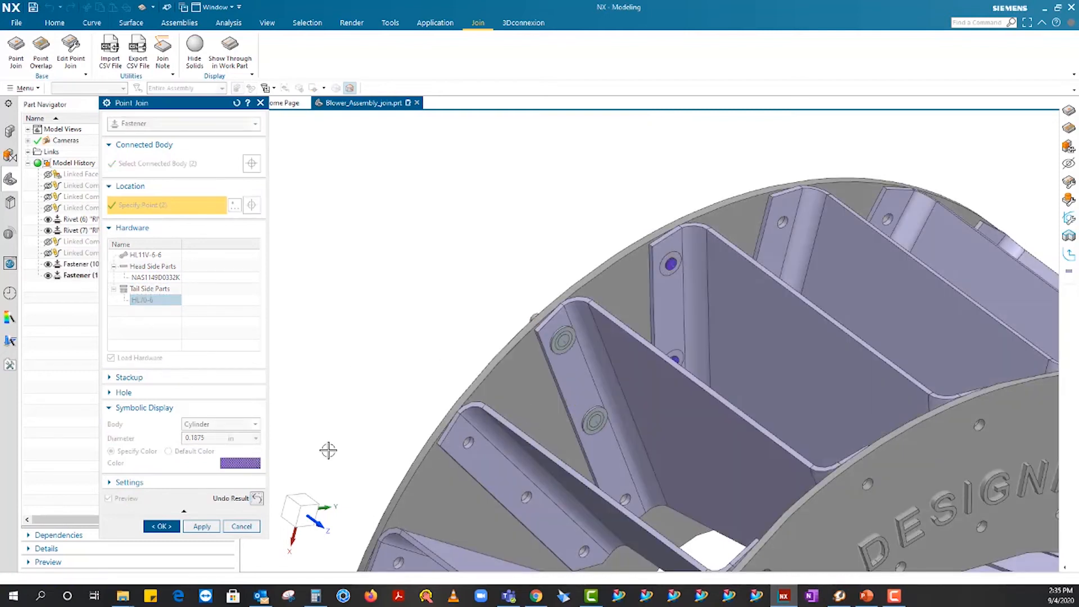
middle_drag(335, 438, 553, 336)
scroll(553, 336, up, 2)
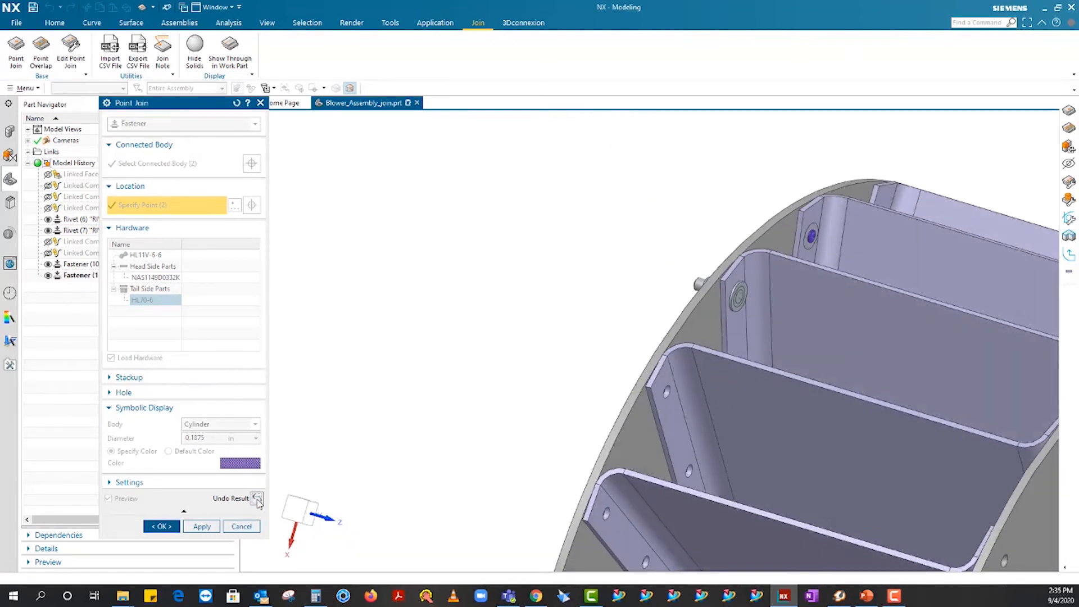
click(256, 498)
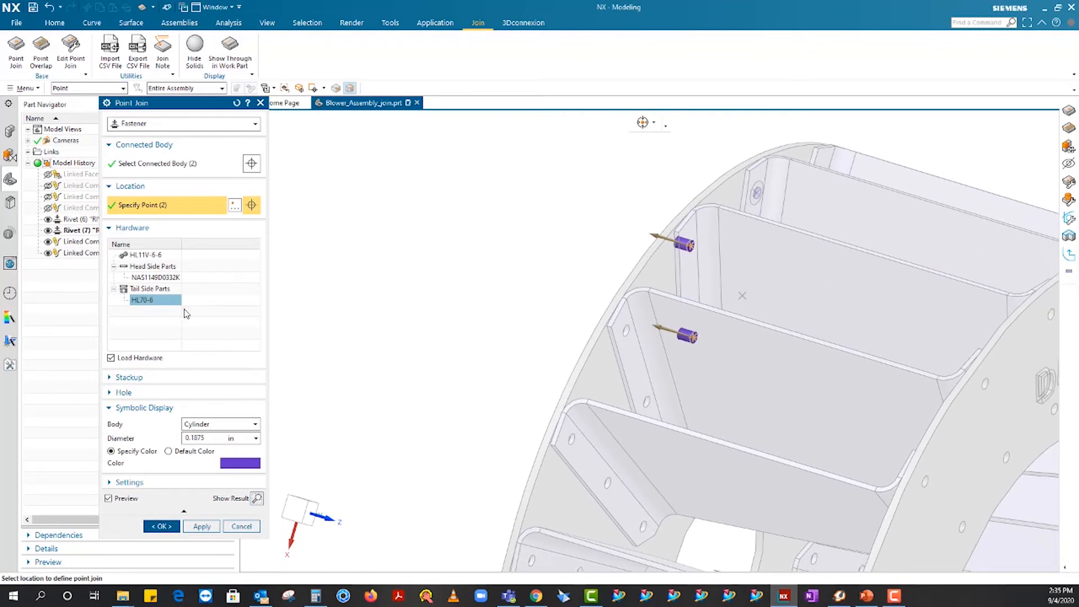
Reverse the fasteners' stackup direction and create the two fastener joins with their hardware on IMPELLER_BLADE_13
click(115, 378)
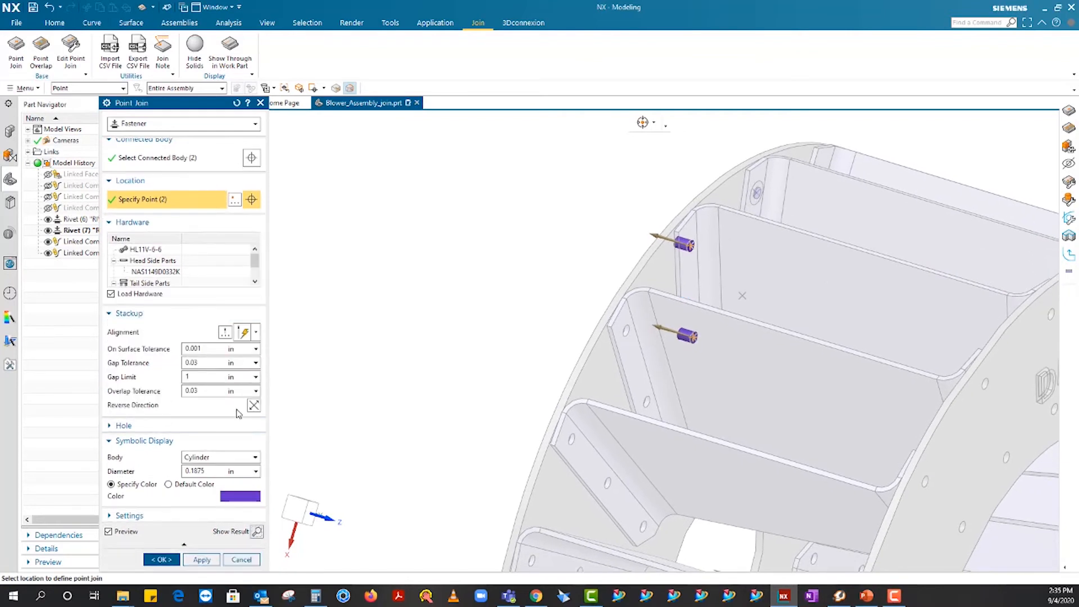
click(254, 405)
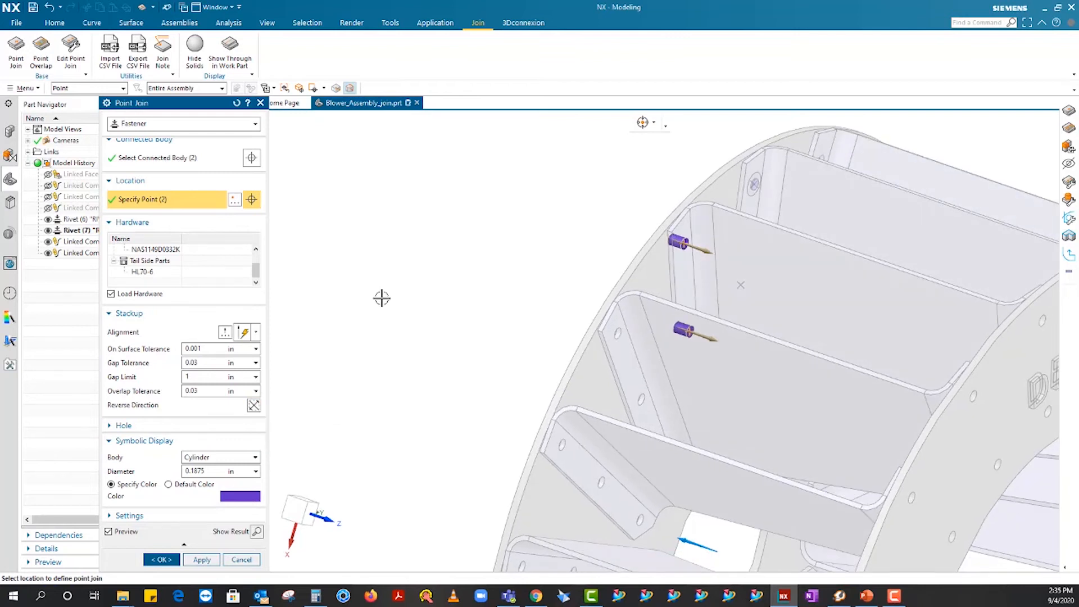
scroll(381, 299, down, 3)
scroll(475, 256, up, 4)
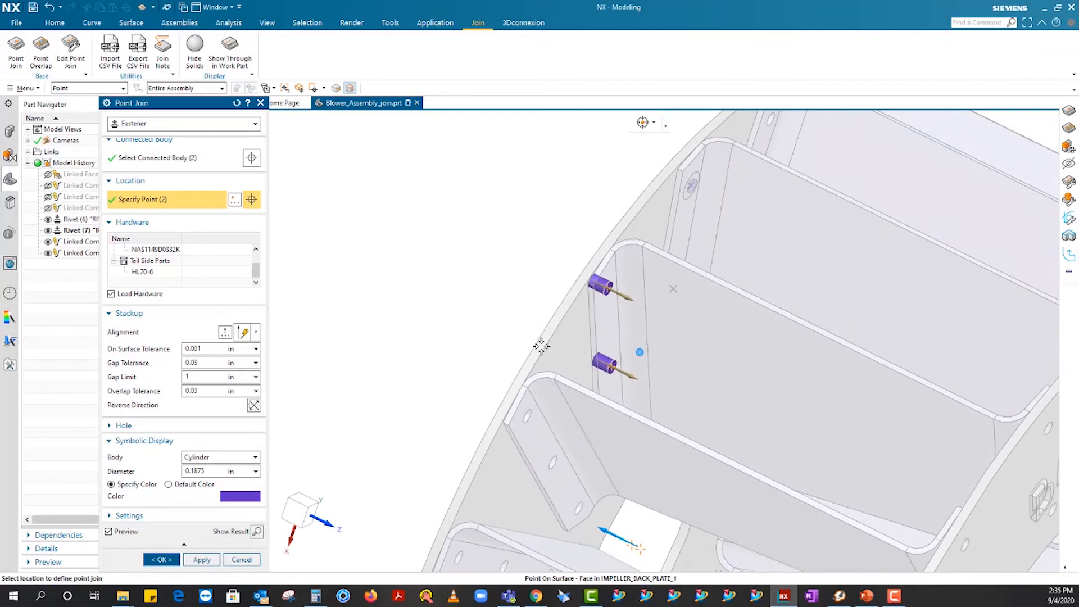
click(257, 532)
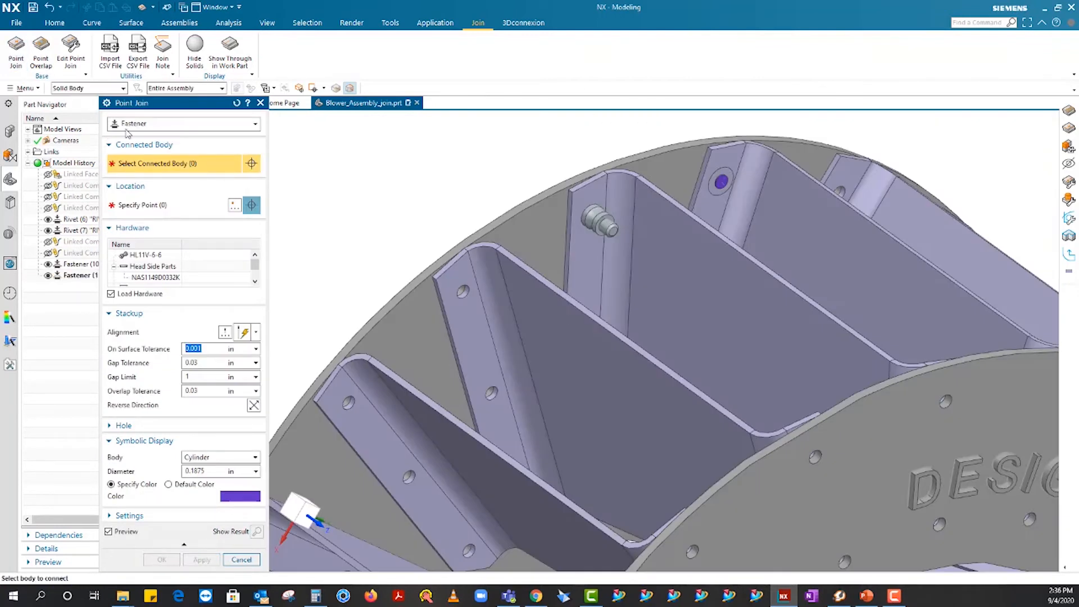
Start a Spot Weld point join with the impeller back plate and IMPELLER_BLADE_14 as its connected bodies
click(127, 126)
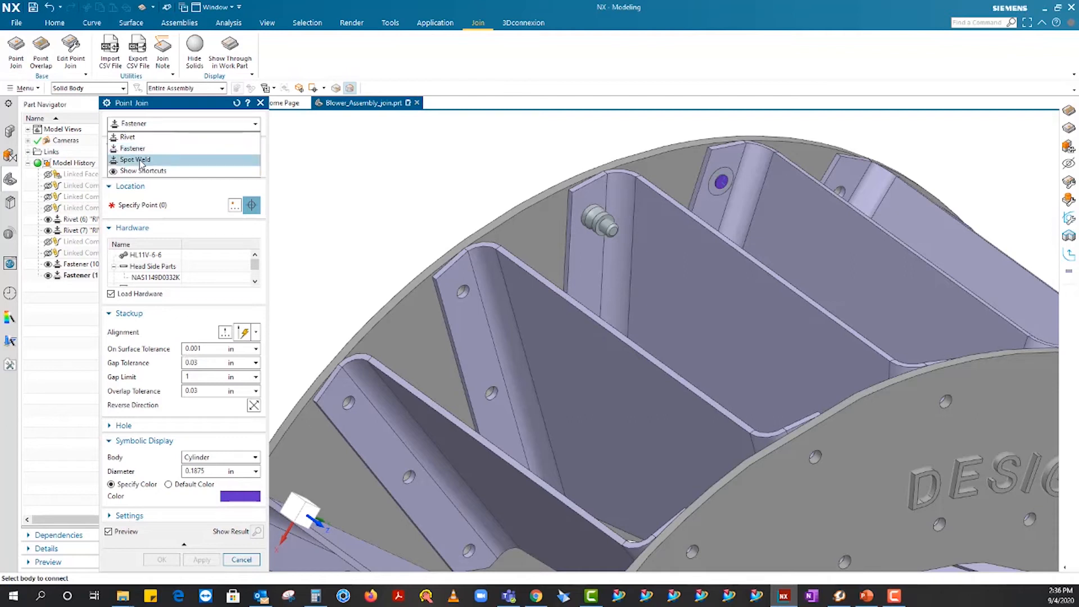
click(138, 160)
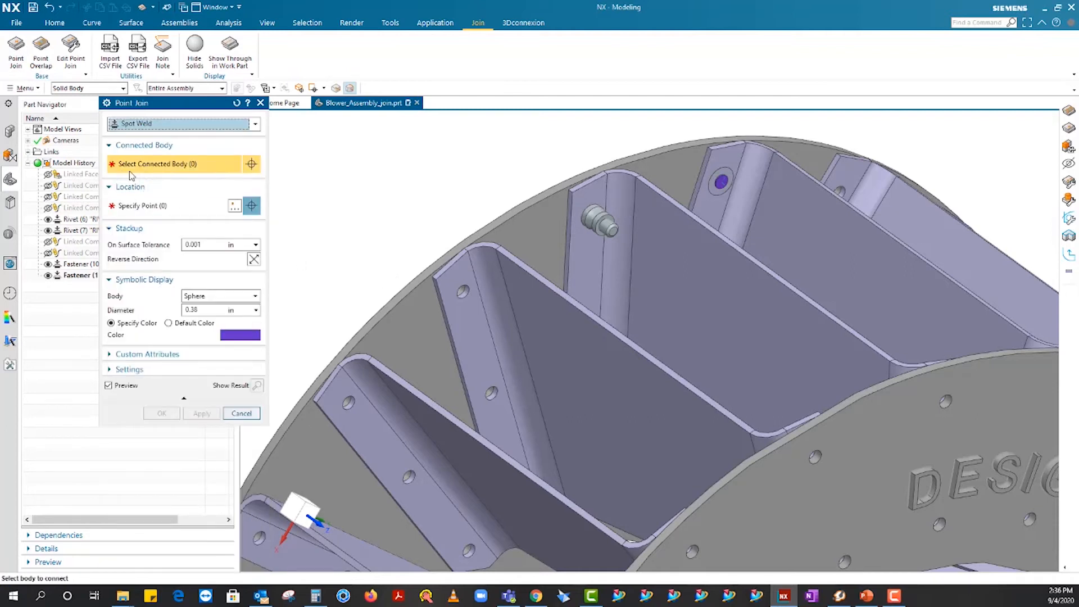
click(404, 306)
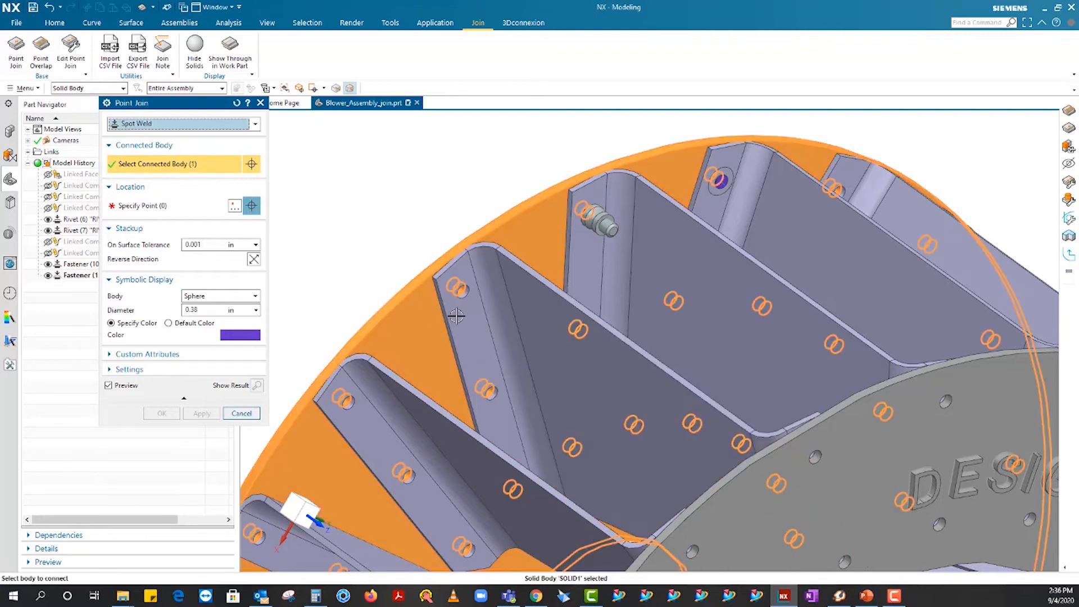
click(457, 309)
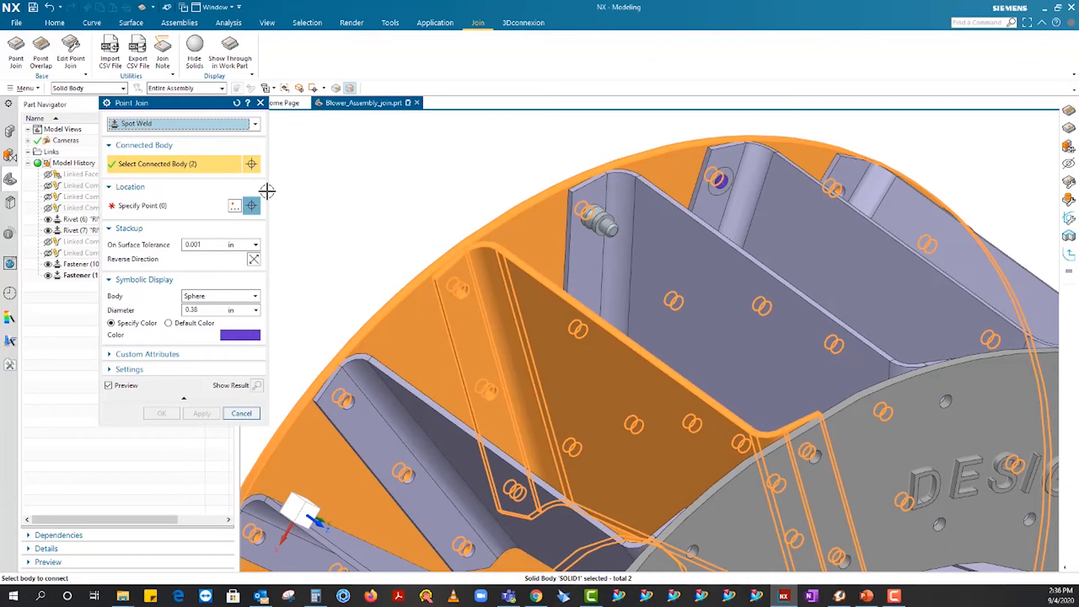
Specify the arc centres of the two outer holes in IMPELLER_BLADE_14's flange as spot weld locations
click(148, 207)
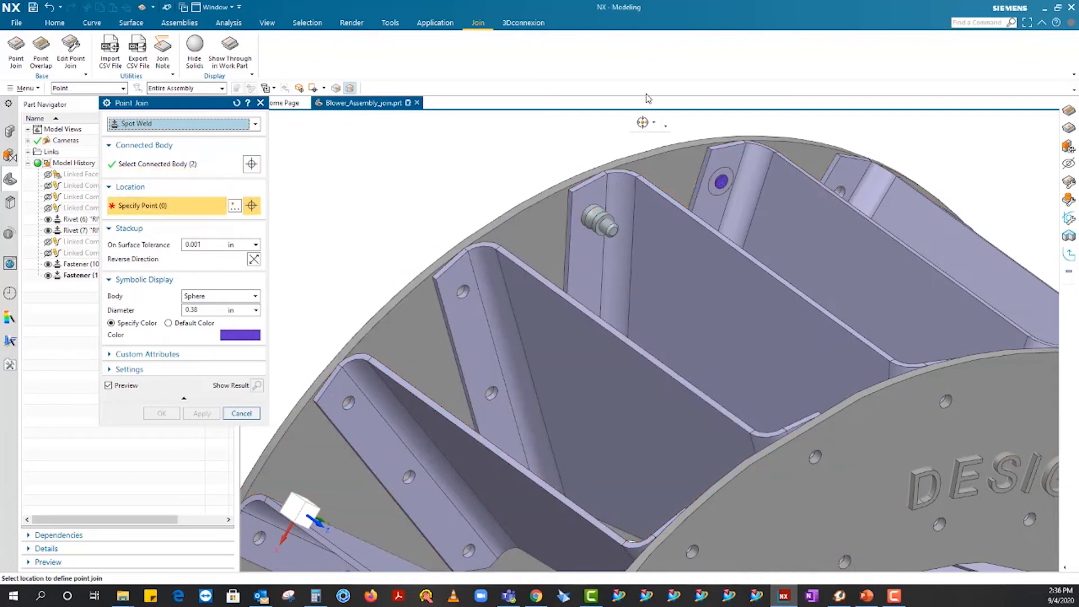
click(655, 124)
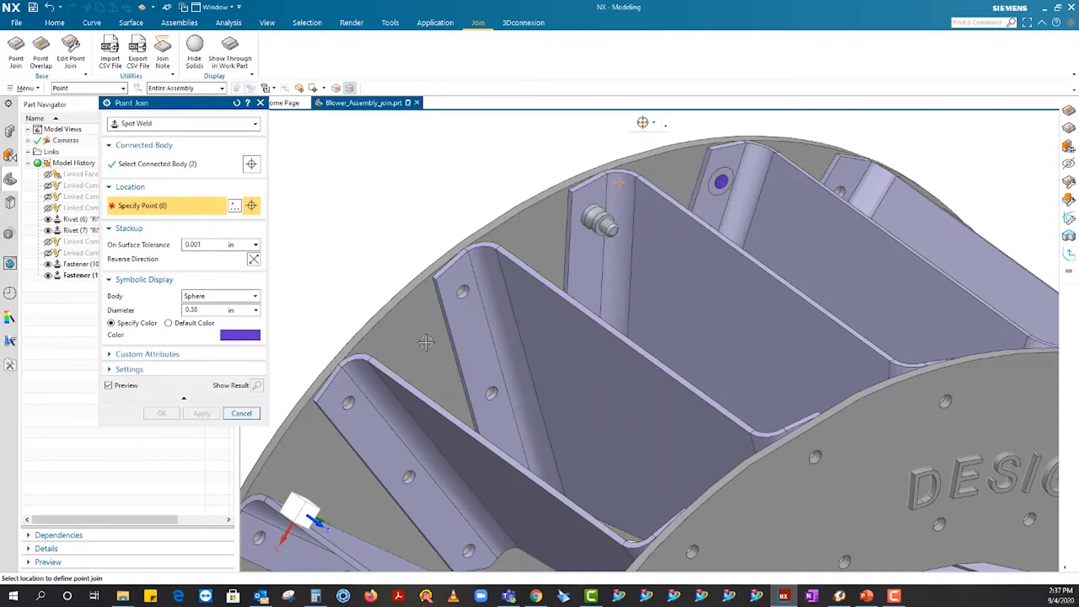
scroll(465, 296, up, 4)
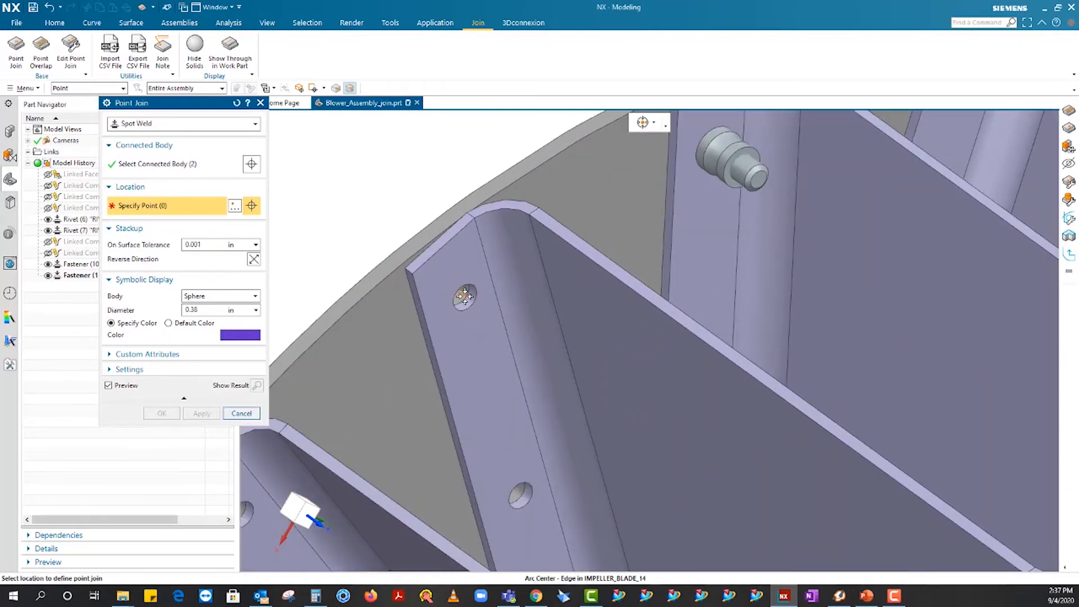
click(465, 296)
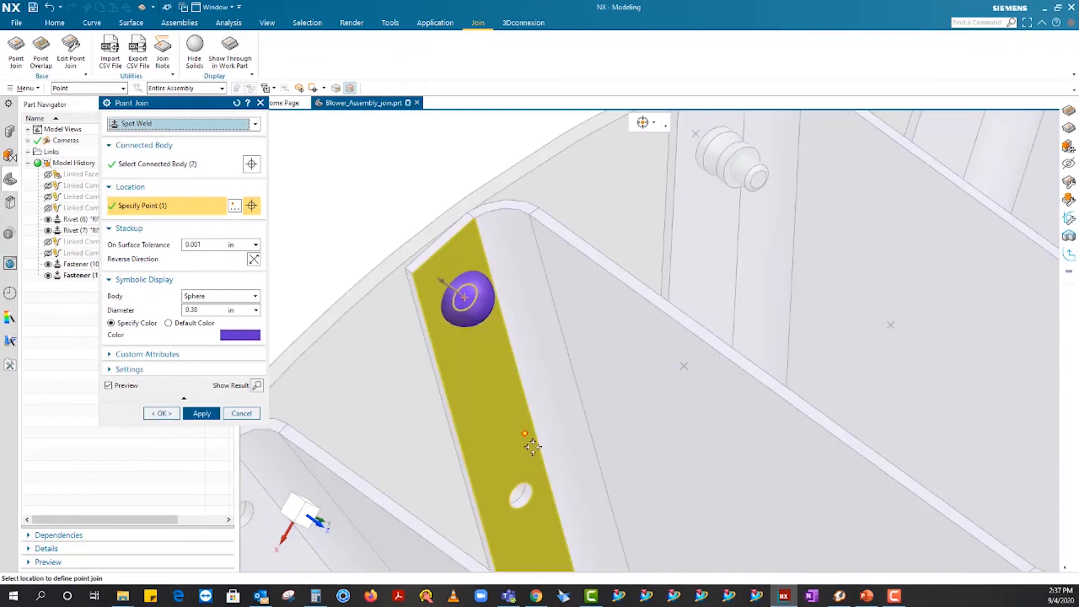
click(522, 495)
scroll(499, 225, down, 2)
scroll(498, 225, down, 2)
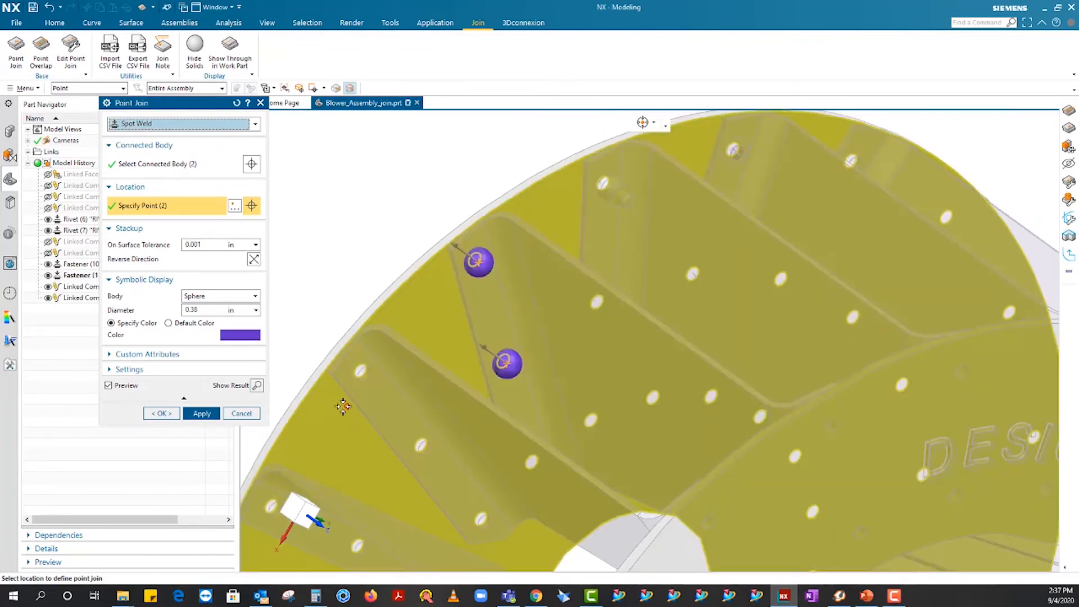
Set the spot welds' symbolic sphere diameter to 0.1874 in and inspect the resized spheres
double_click(201, 308)
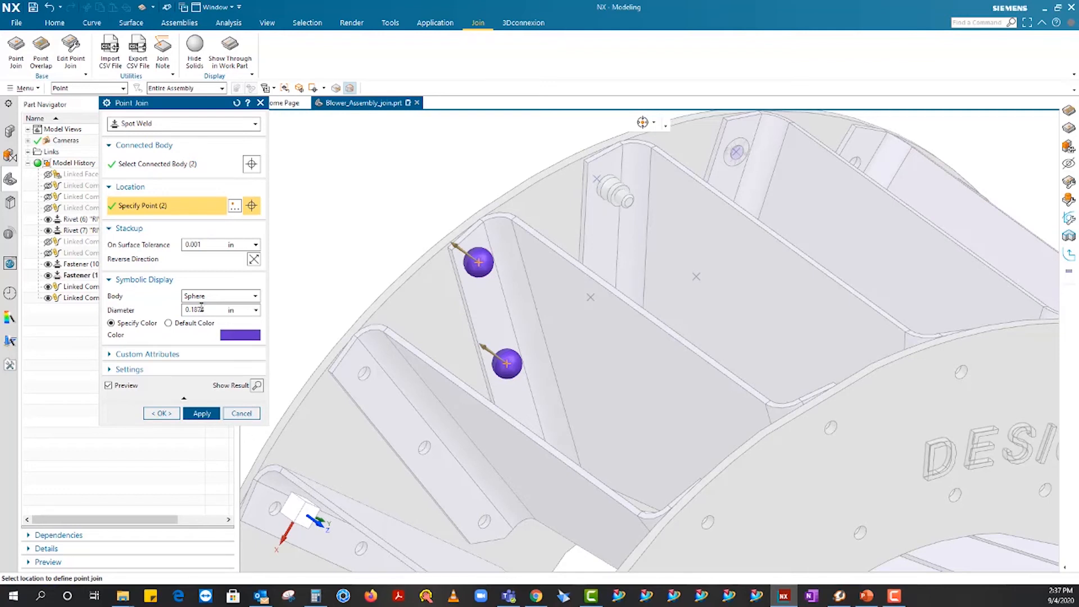
key(Return)
scroll(480, 281, up, 3)
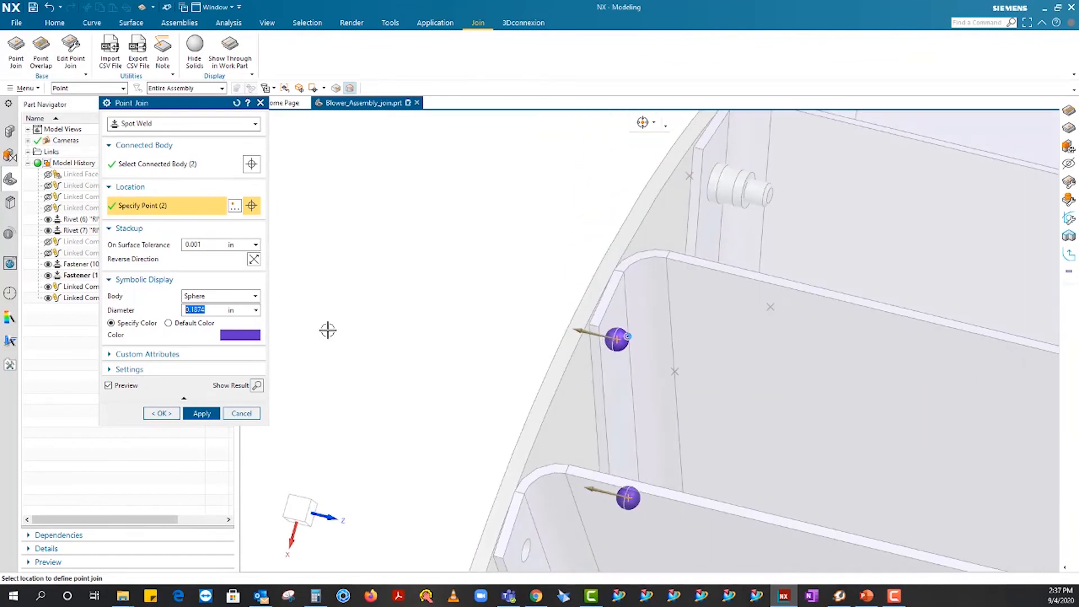
Set the spot welds' symbolic body to Cylinder, toggle the ProcessControl, Dimensional and KPC custom attributes, and create the two welds
click(196, 297)
click(205, 322)
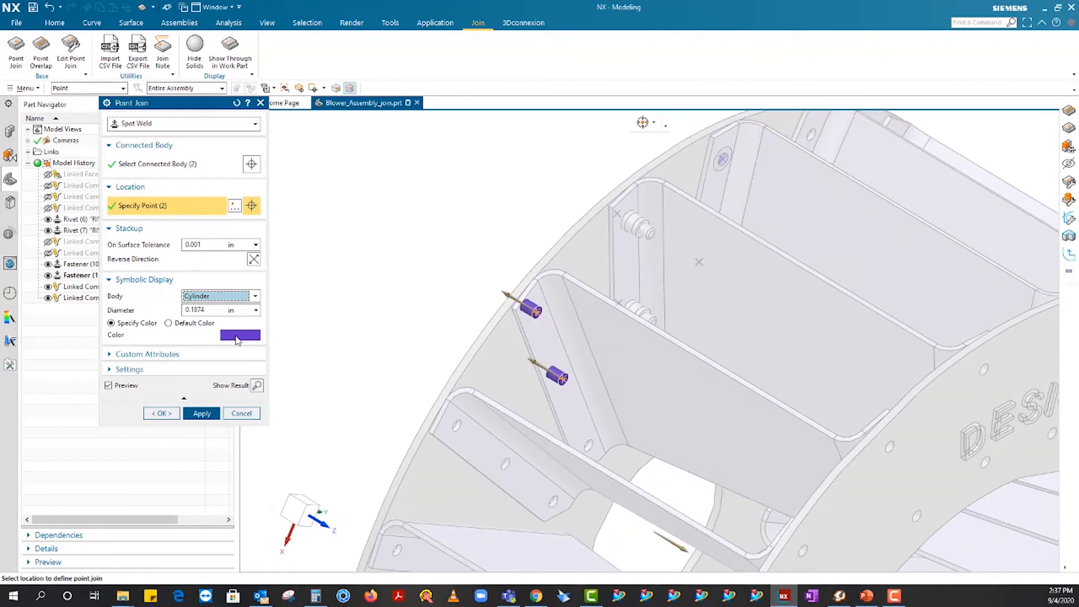
click(113, 359)
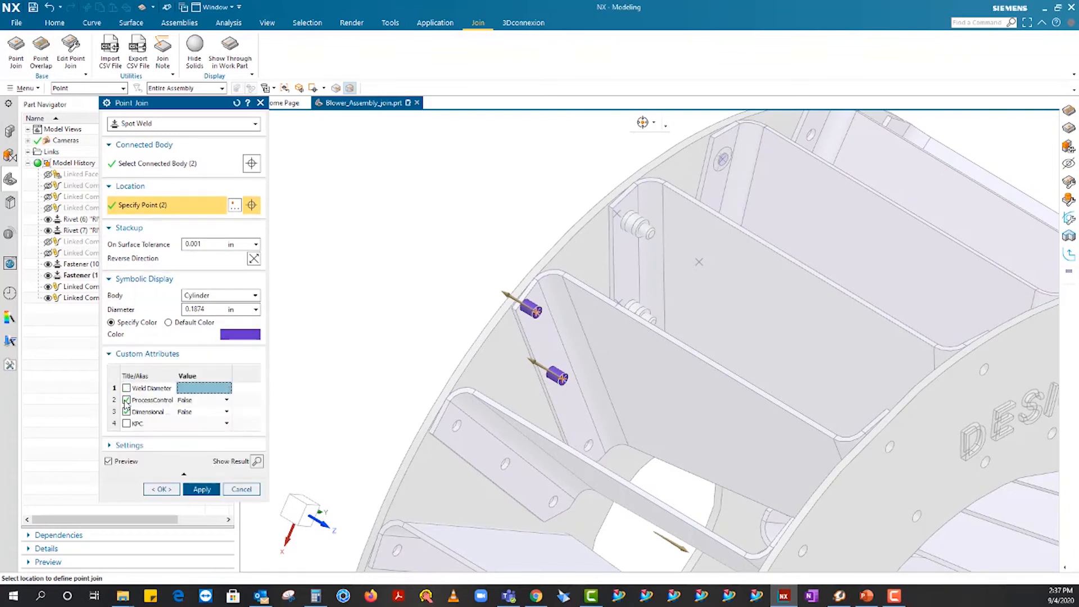
click(126, 401)
click(127, 412)
click(127, 422)
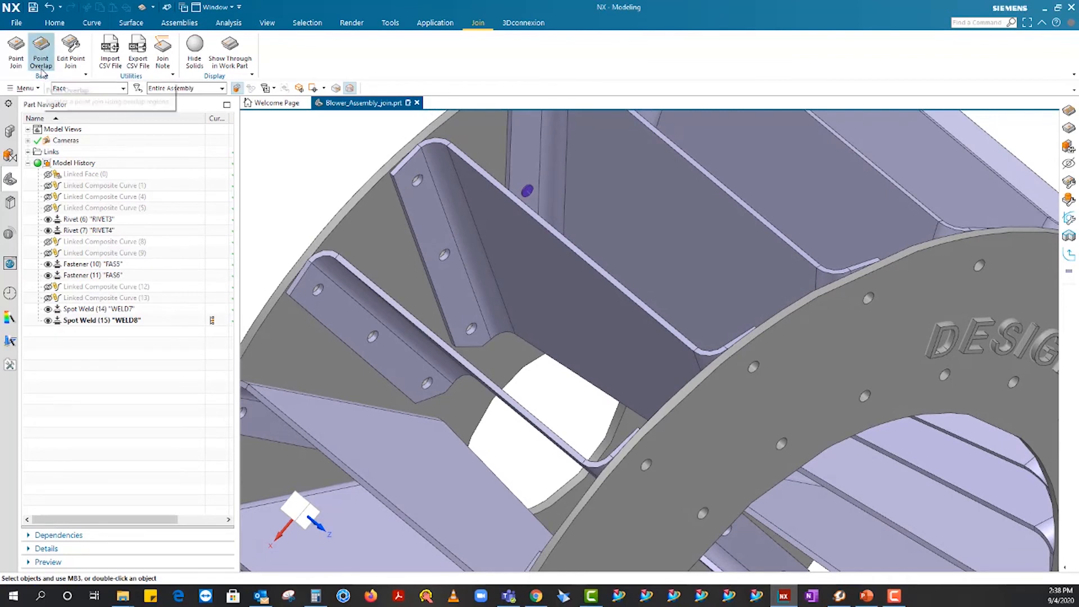
Start a Rivet Point Overlap join between the impeller back plate and the adjacent unjoined blade, and find their overlap region
click(42, 70)
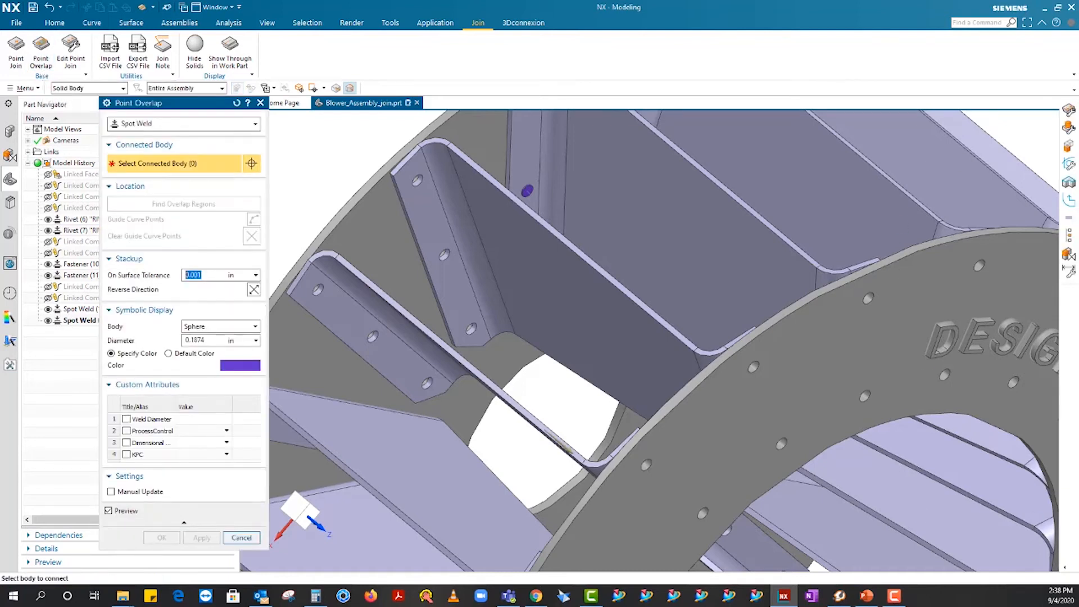
click(129, 125)
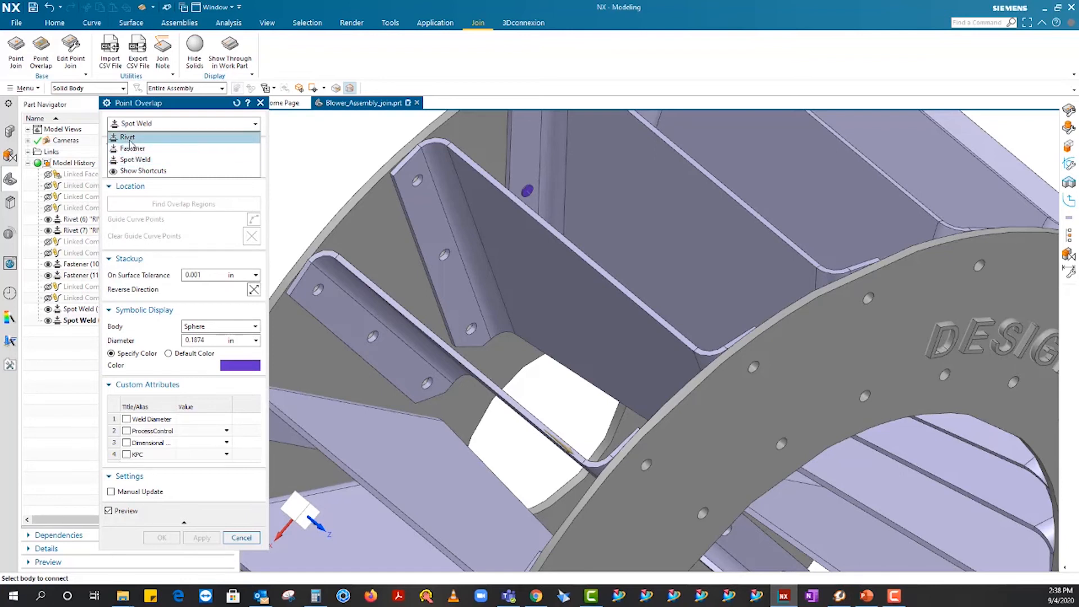
click(129, 139)
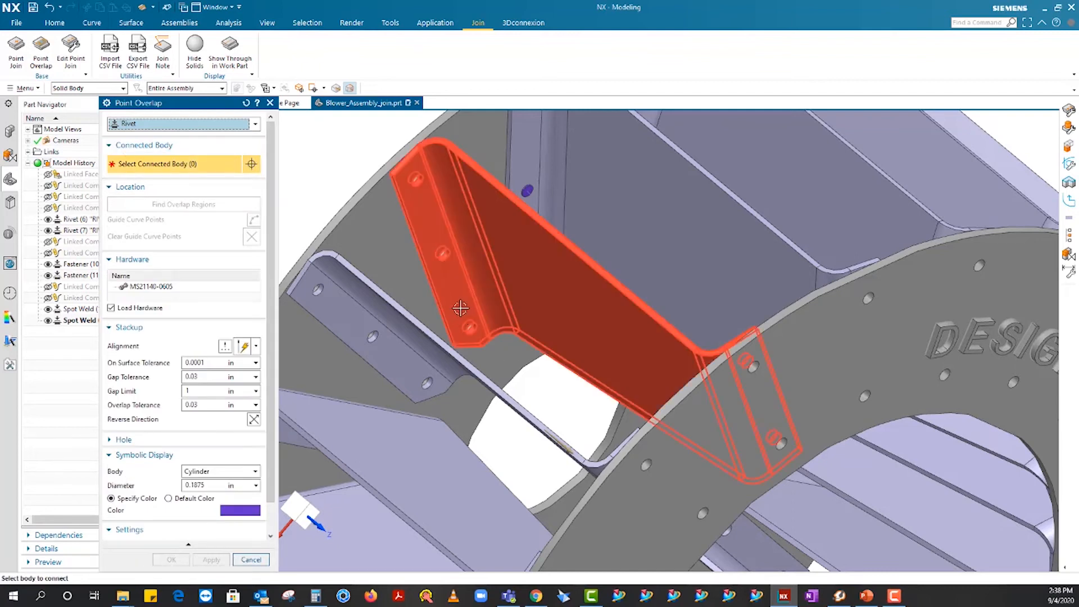
click(373, 209)
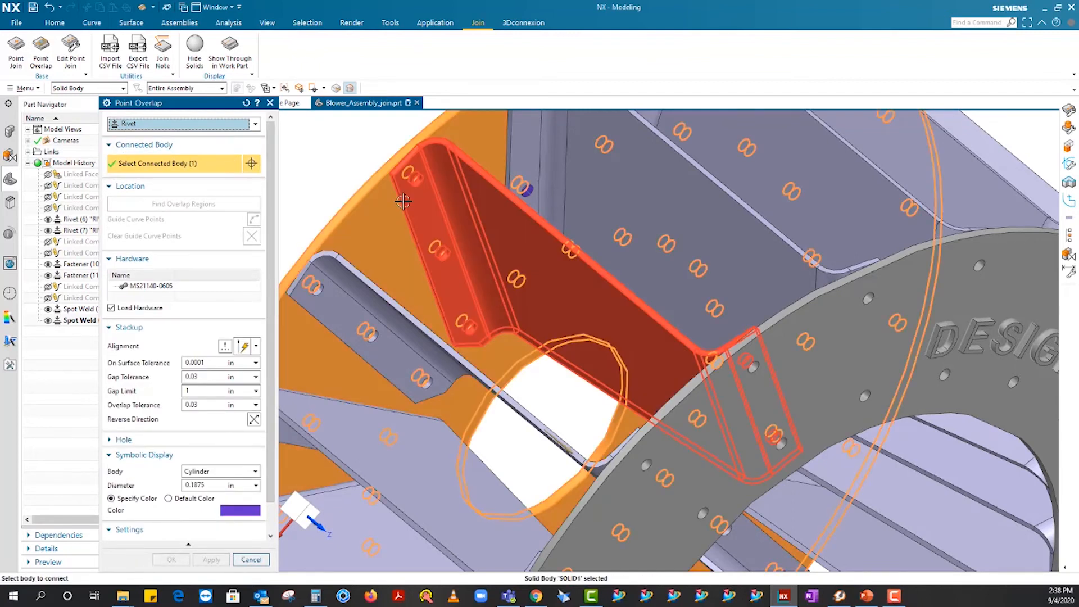
click(403, 201)
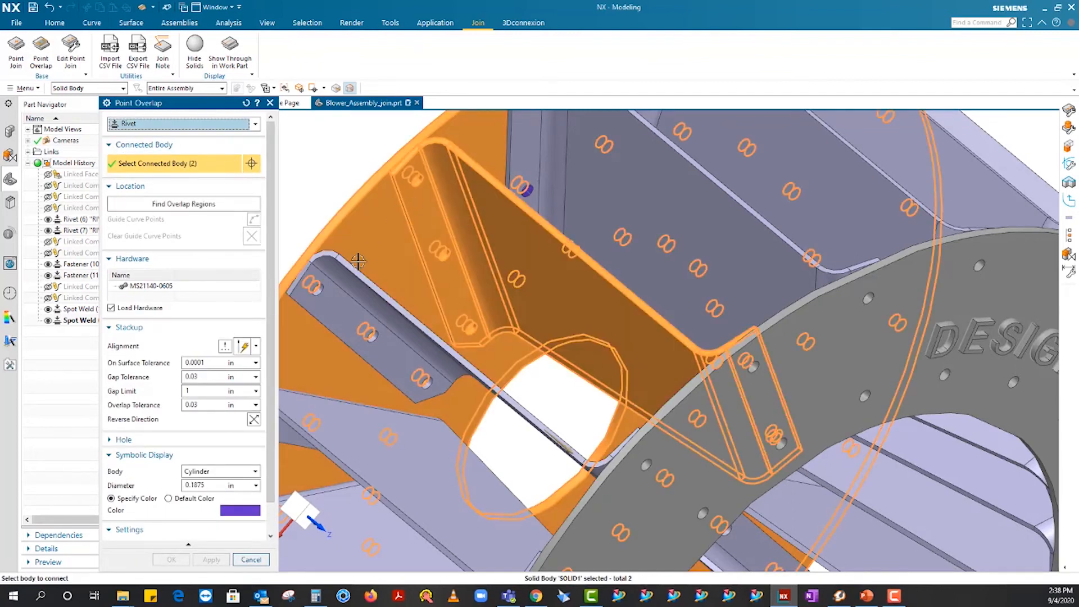
click(178, 205)
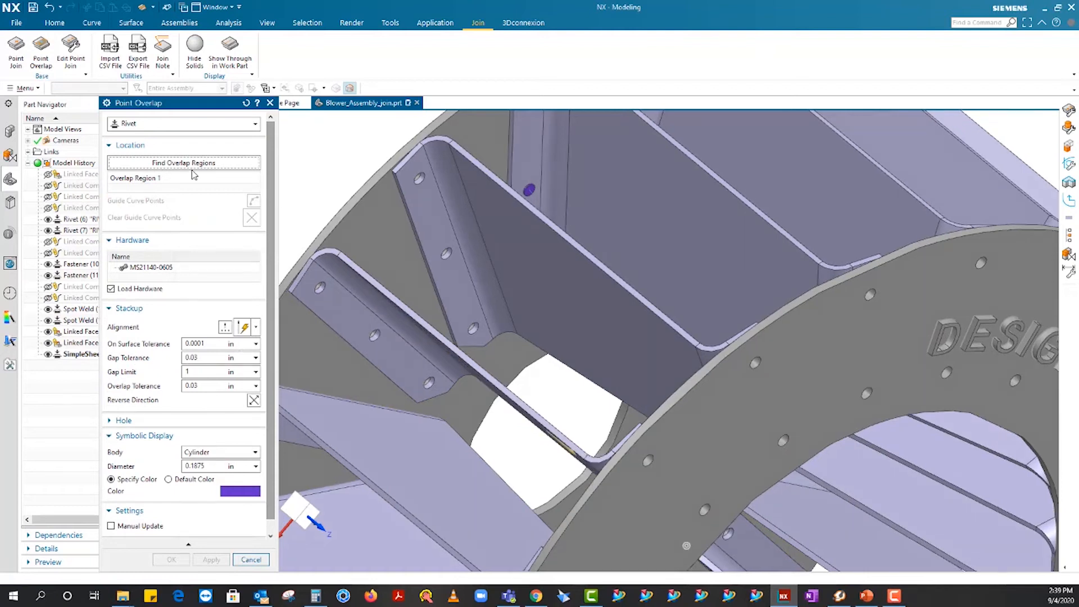
Start guide curve points on Overlap Region 1, offset from the long edge of the reference sheet
click(164, 180)
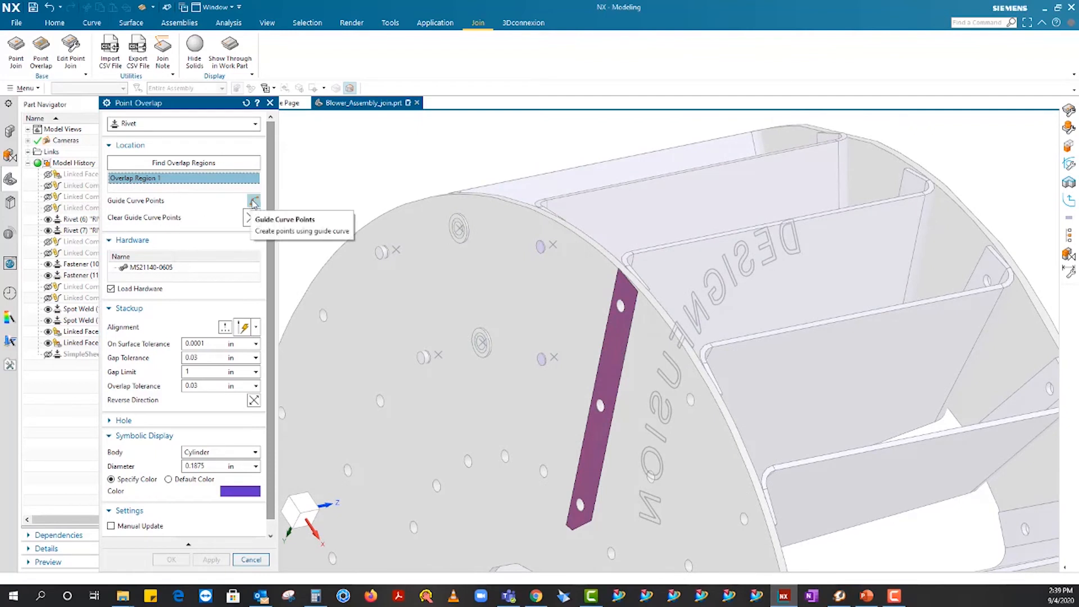
click(252, 202)
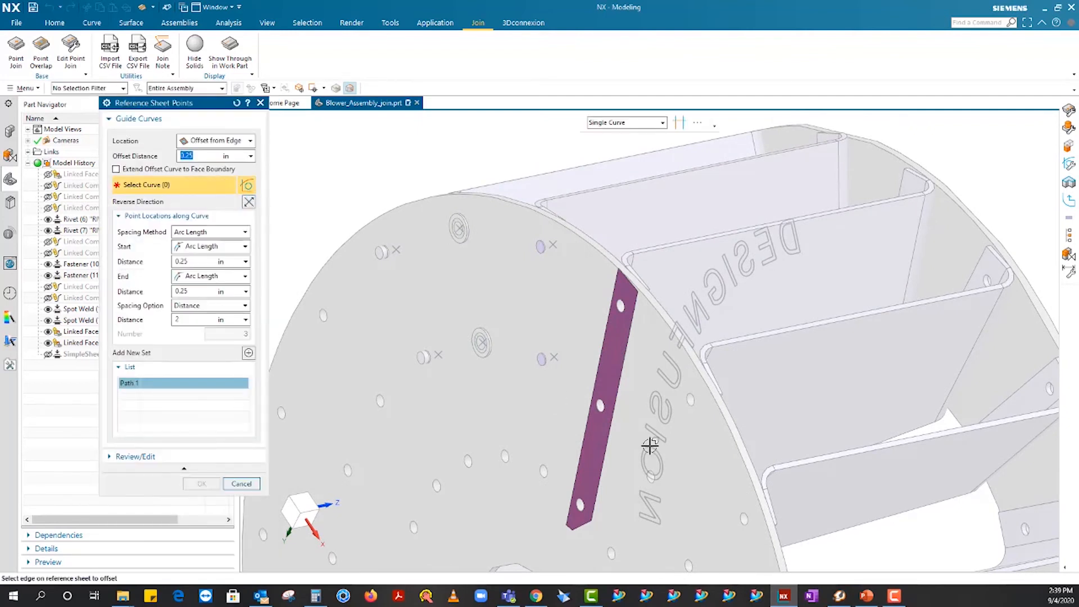
click(627, 344)
middle_drag(579, 409, 608, 398)
scroll(621, 308, up, 4)
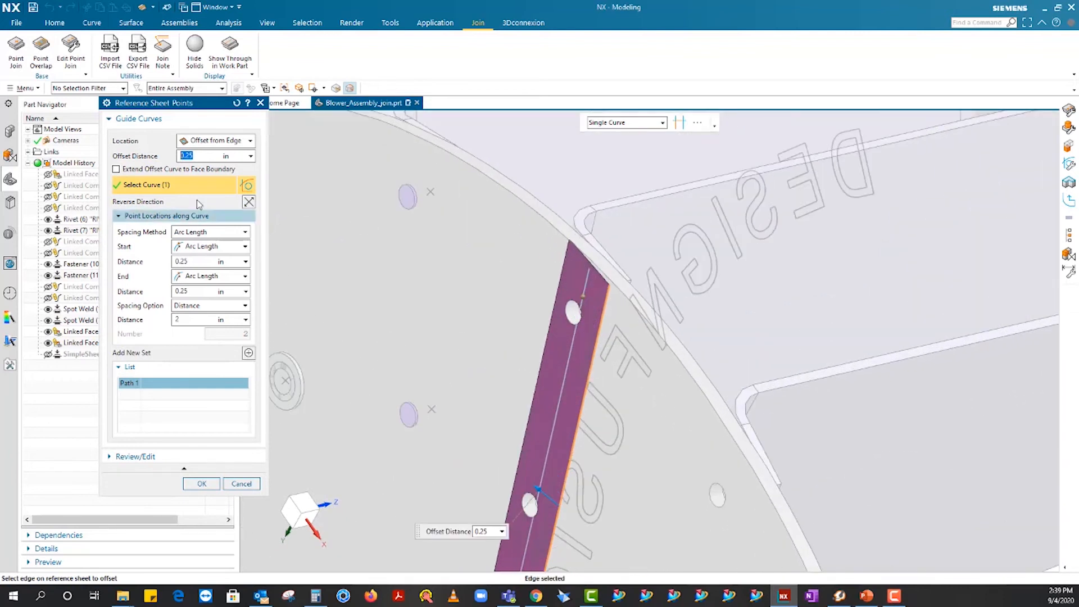
Try the Centerline and Curves location methods for the guide curve and return to Offset from Edge
click(216, 145)
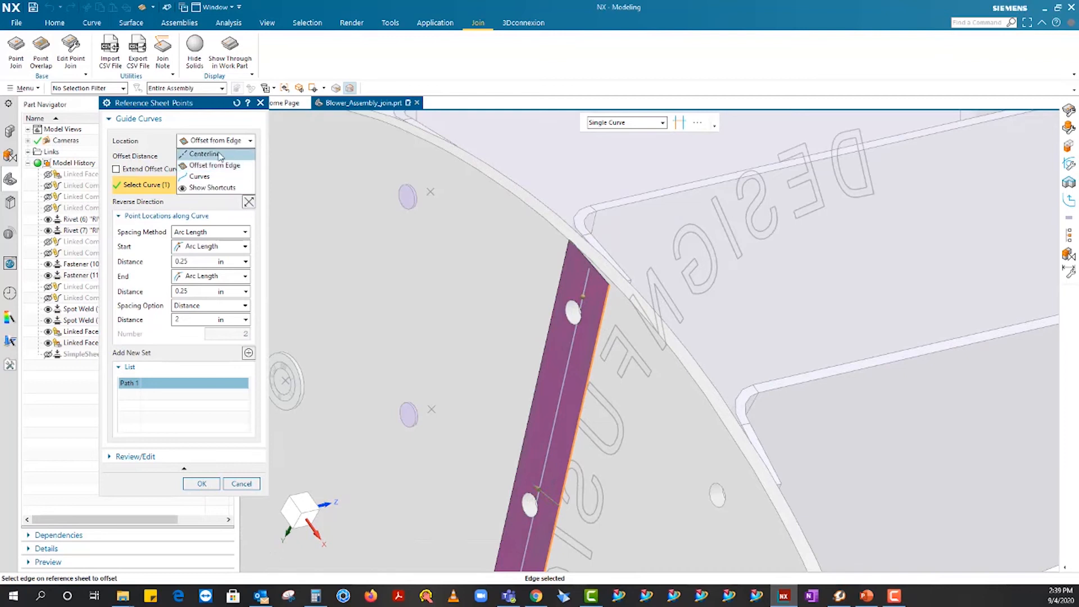
click(220, 159)
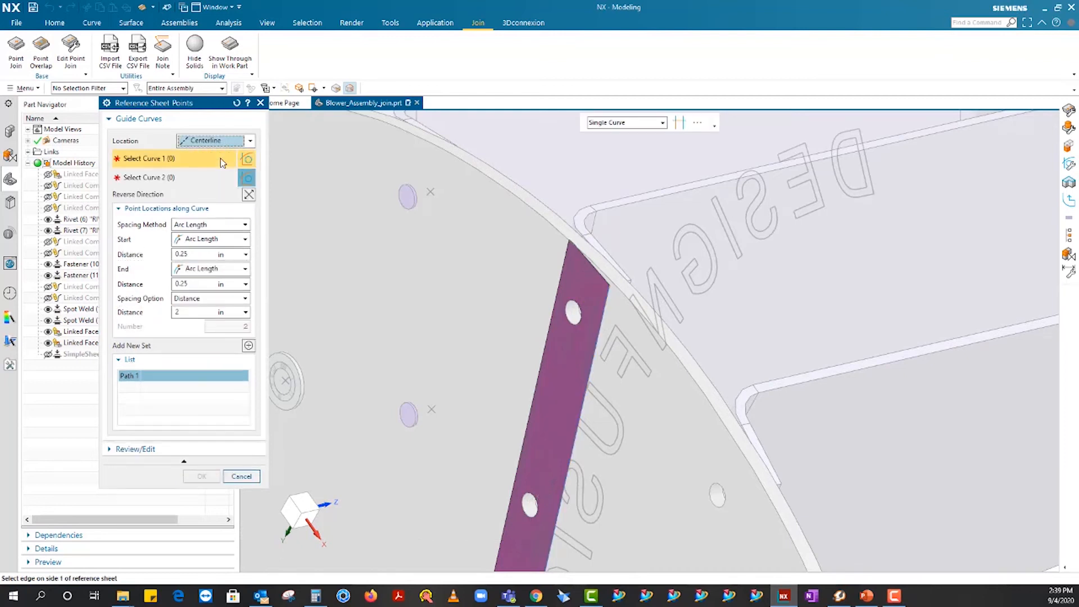
click(213, 143)
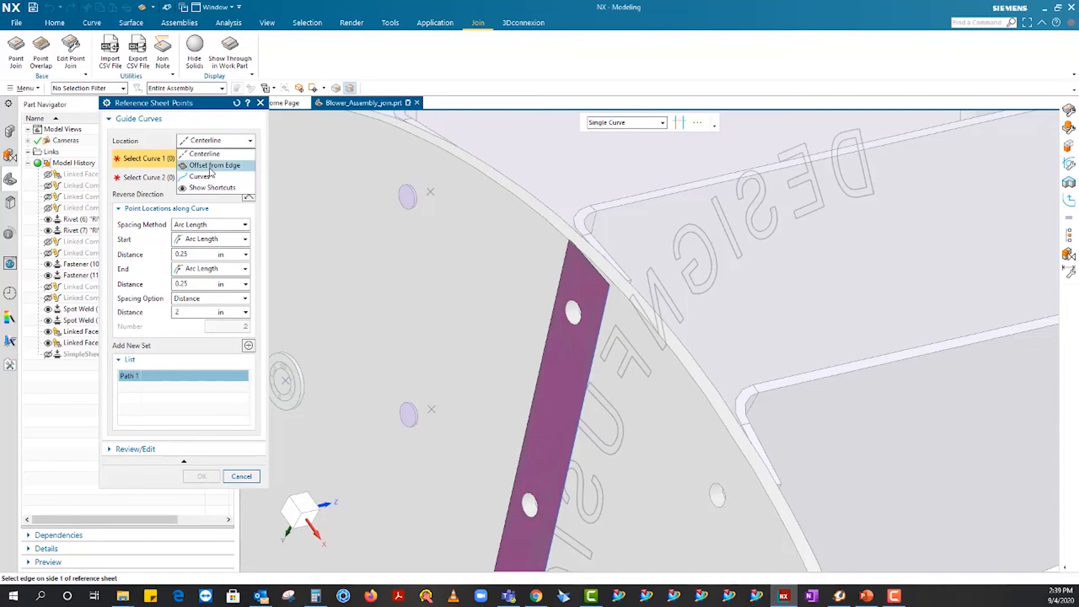
click(211, 165)
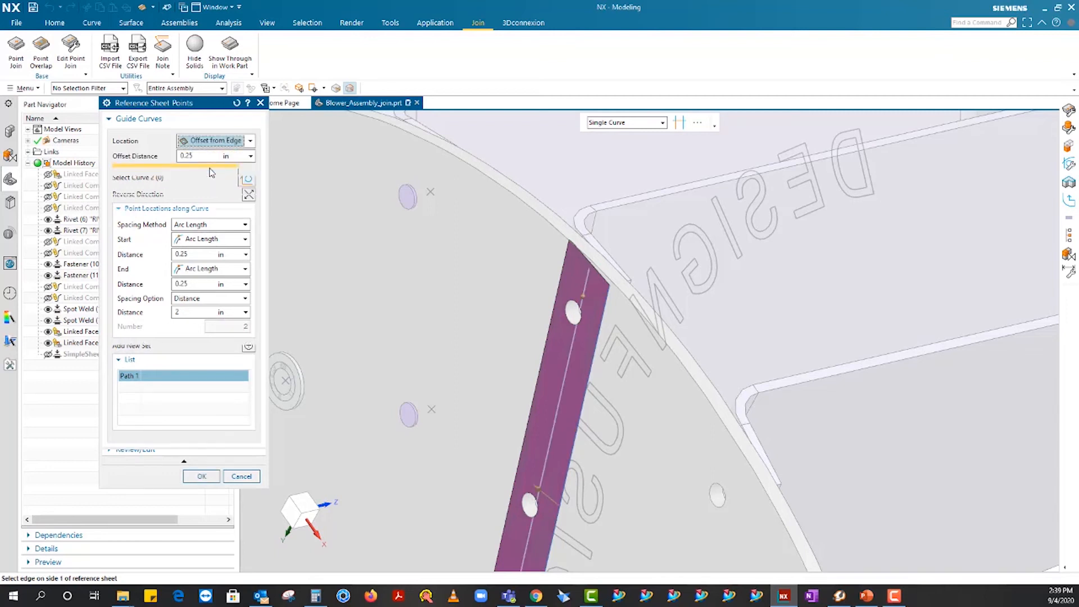
click(198, 141)
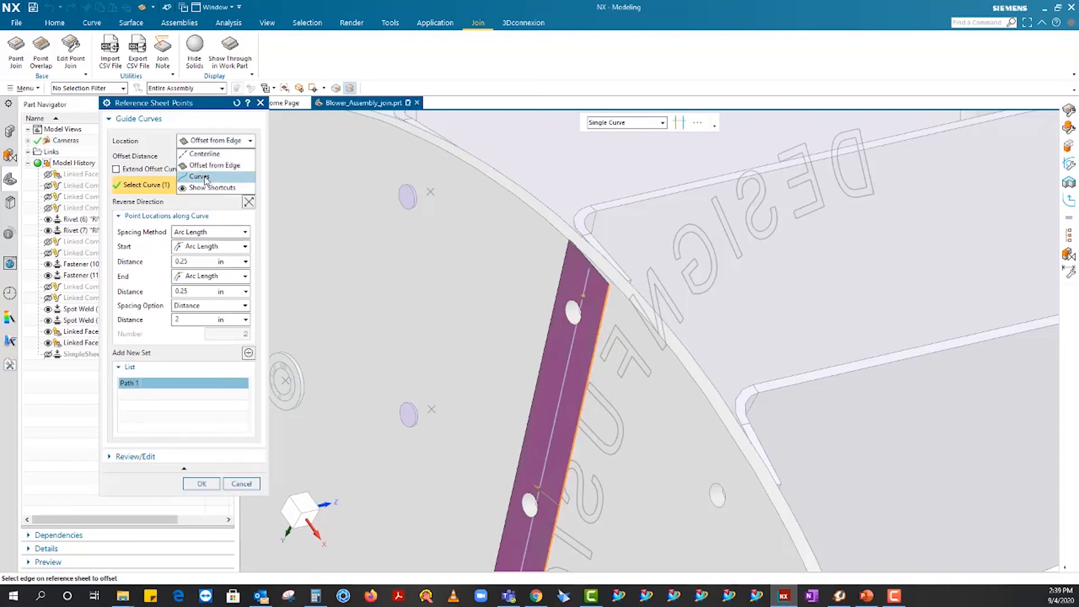
click(199, 177)
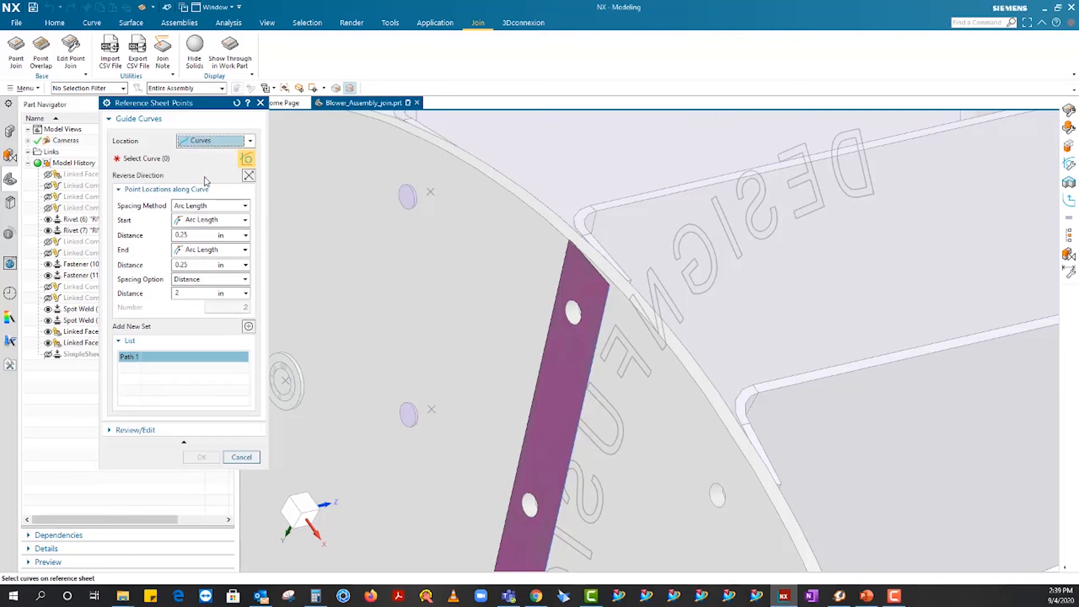
click(200, 142)
click(203, 166)
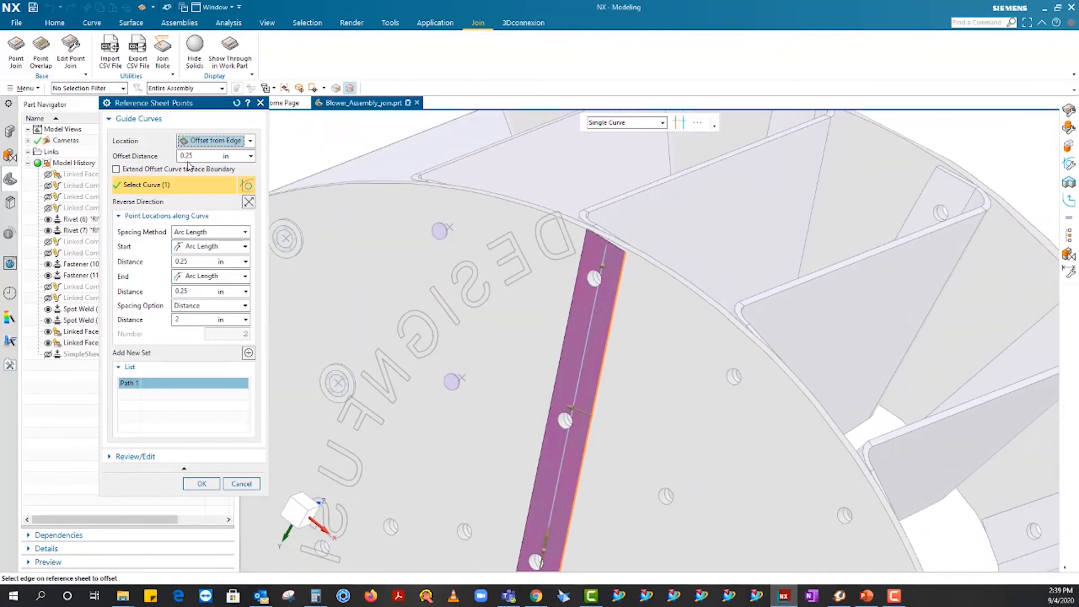
Try a guide curve offset distance of 0.3875 in and set it back to 0.25 in
double_click(205, 156)
text(0)
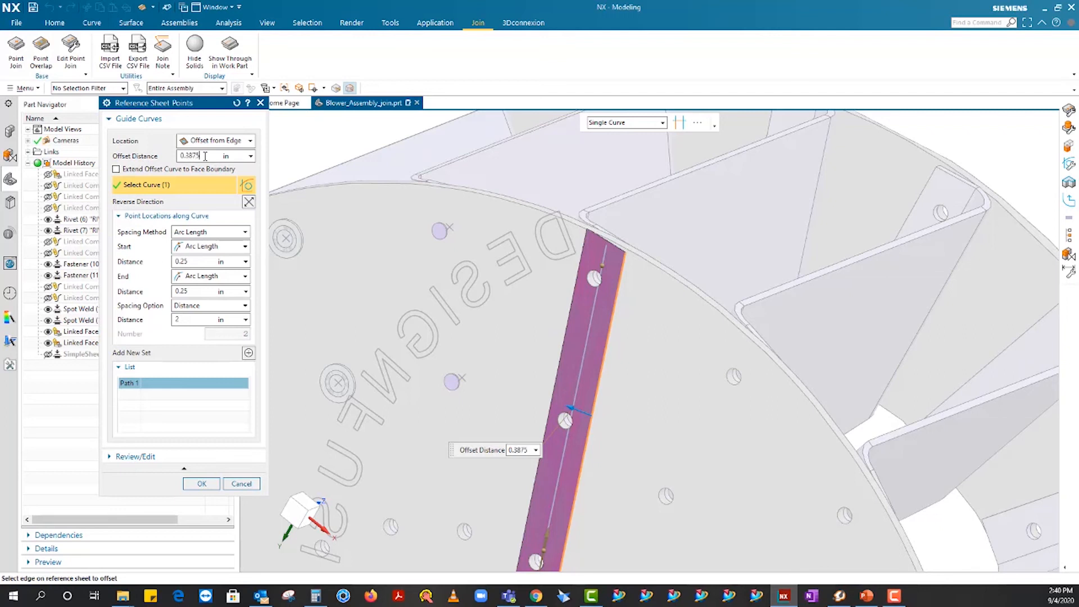
key(Return)
text(0.)
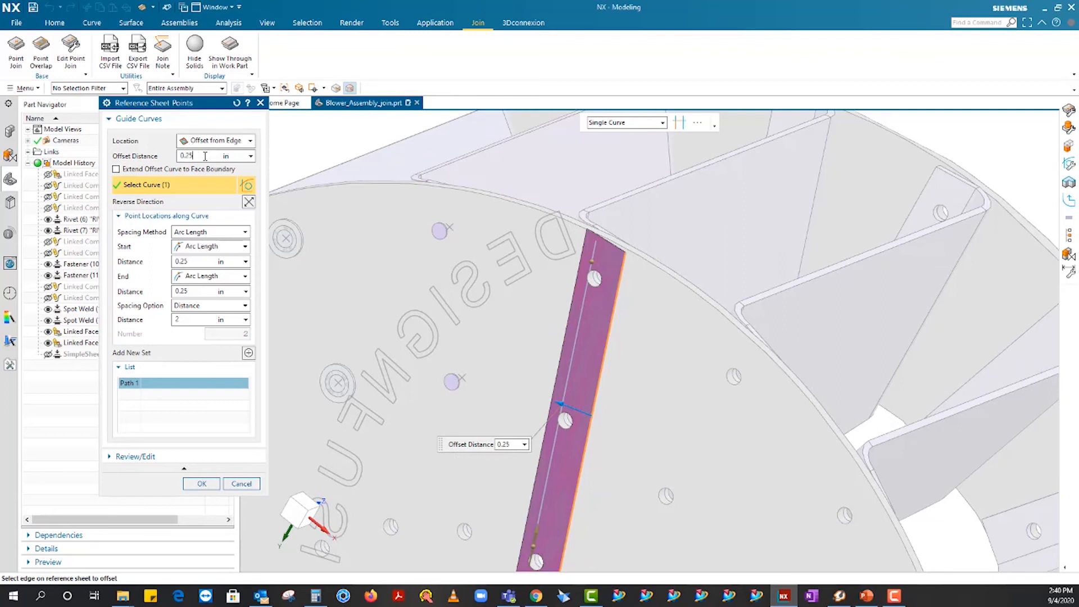
text(25)
key(Return)
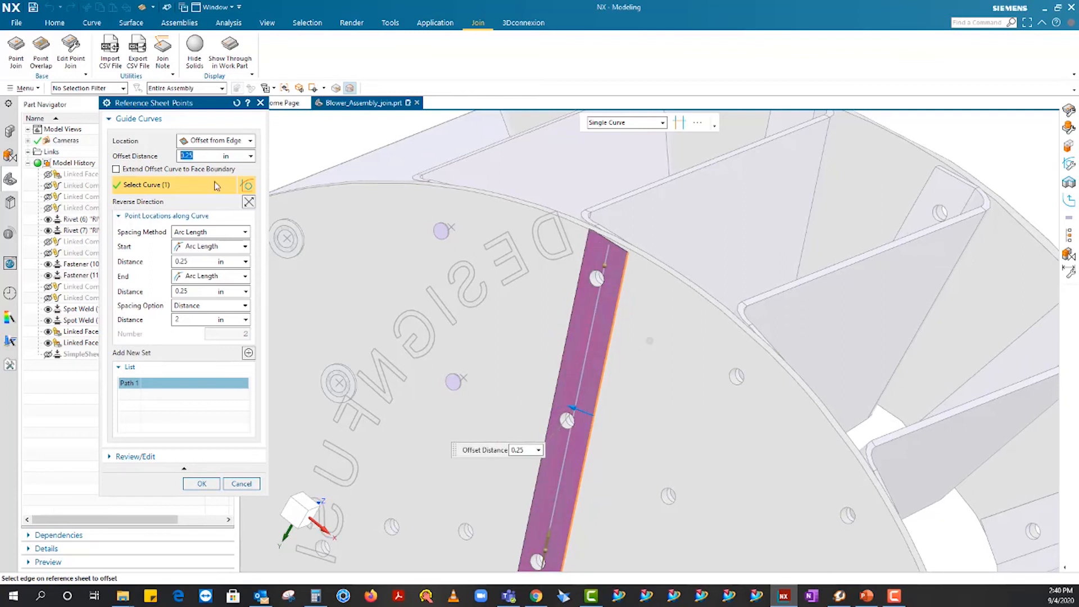
Set both the start and end arc length distances along the guide curve to 0 in
click(198, 263)
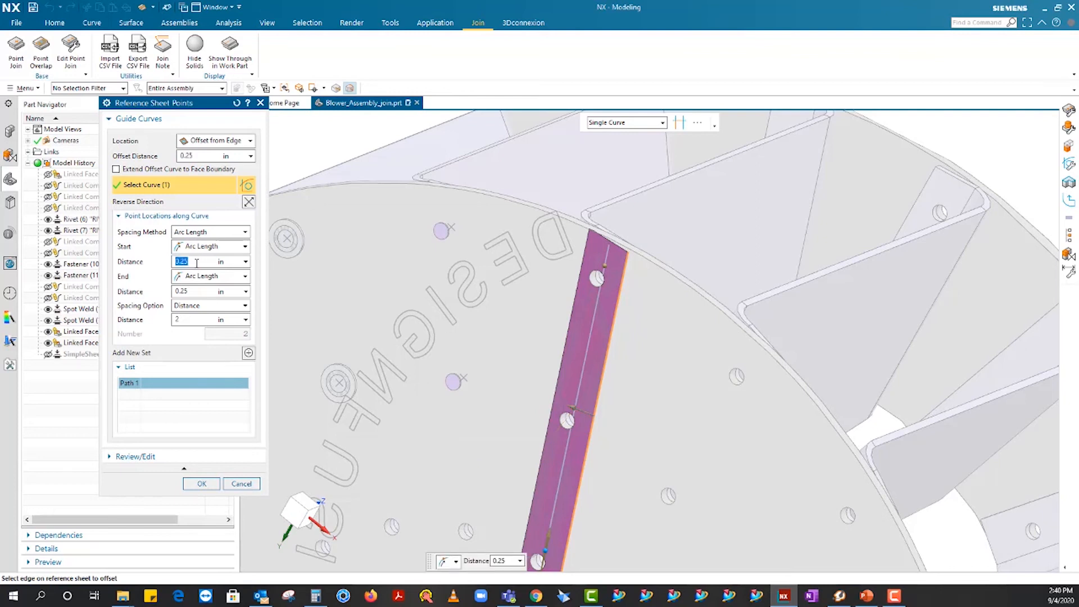
text(0)
key(Tab)
key(Tab)
text(0)
key(Tab)
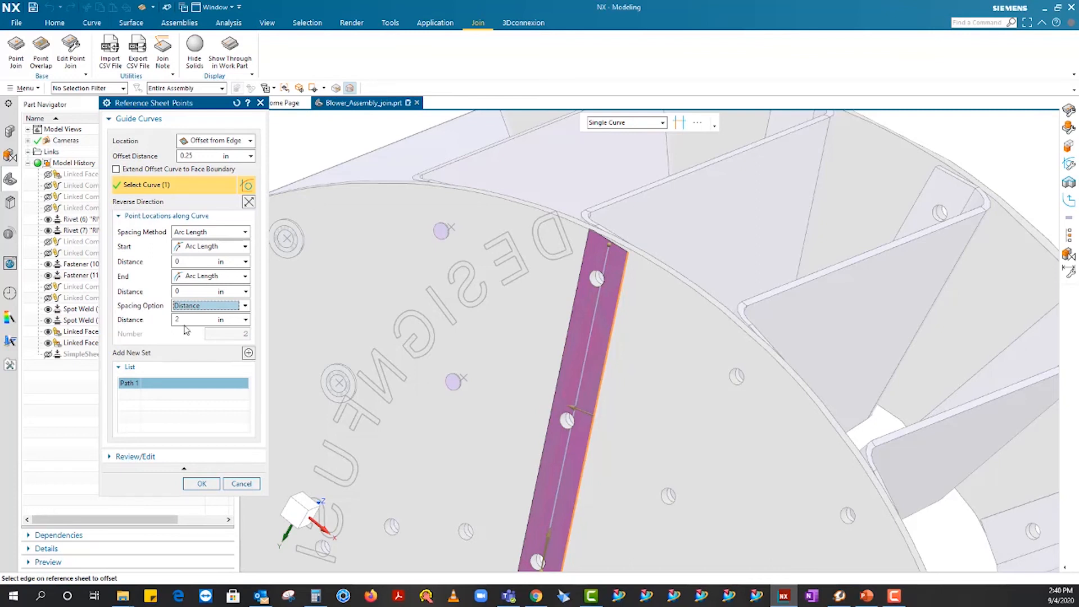
Change the point spacing option to Number and set 5 points along the guide curve
scroll(447, 295, down, 1)
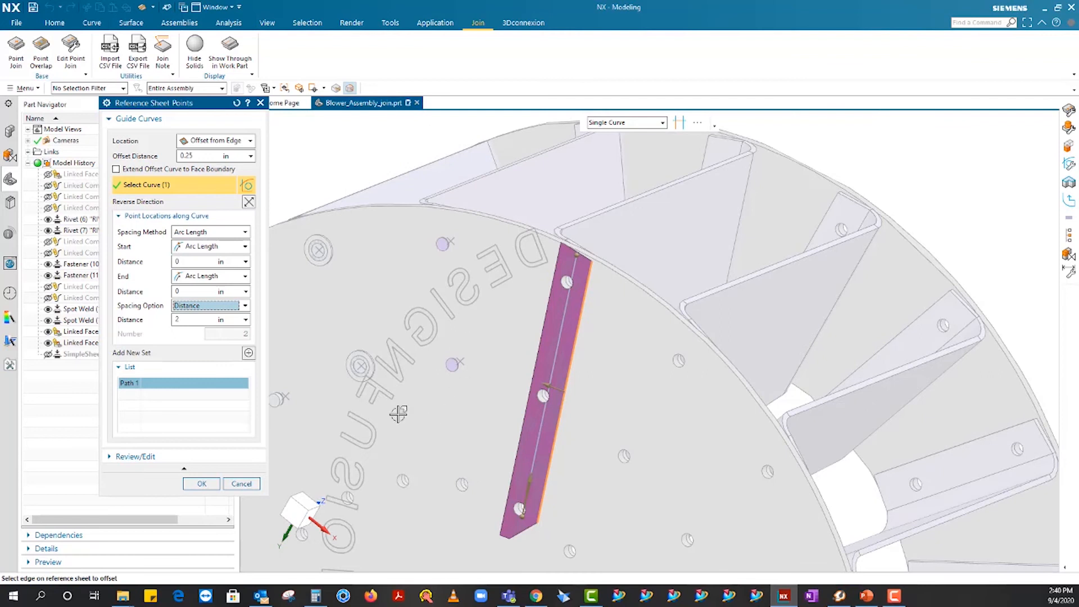
click(196, 306)
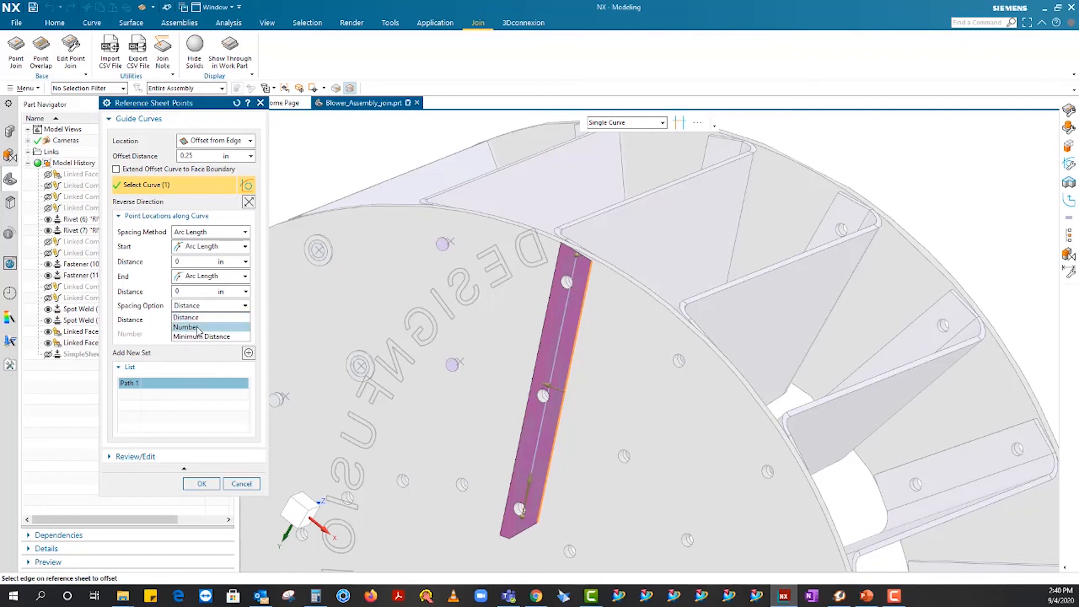
click(199, 329)
double_click(232, 334)
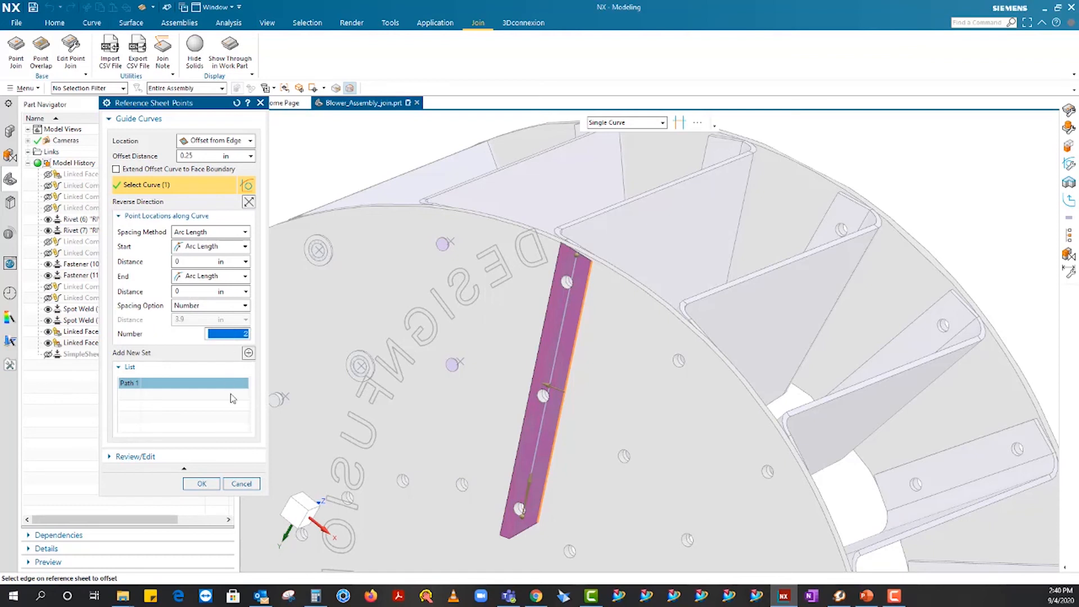
text(5)
key(Return)
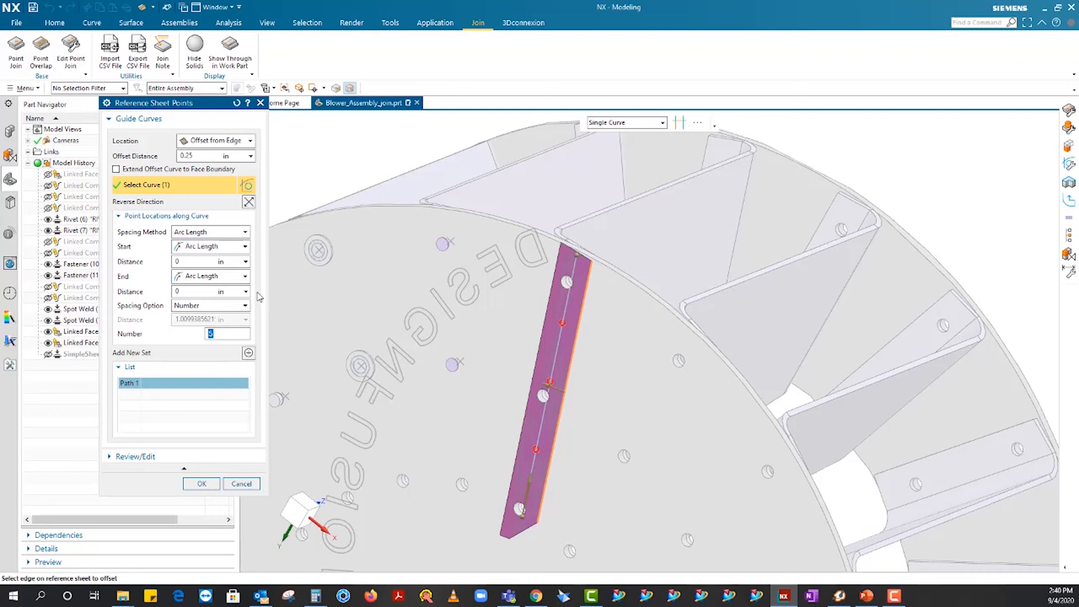
Review the coordinates of the generated reference sheet points and accept them for the overlap region
click(183, 262)
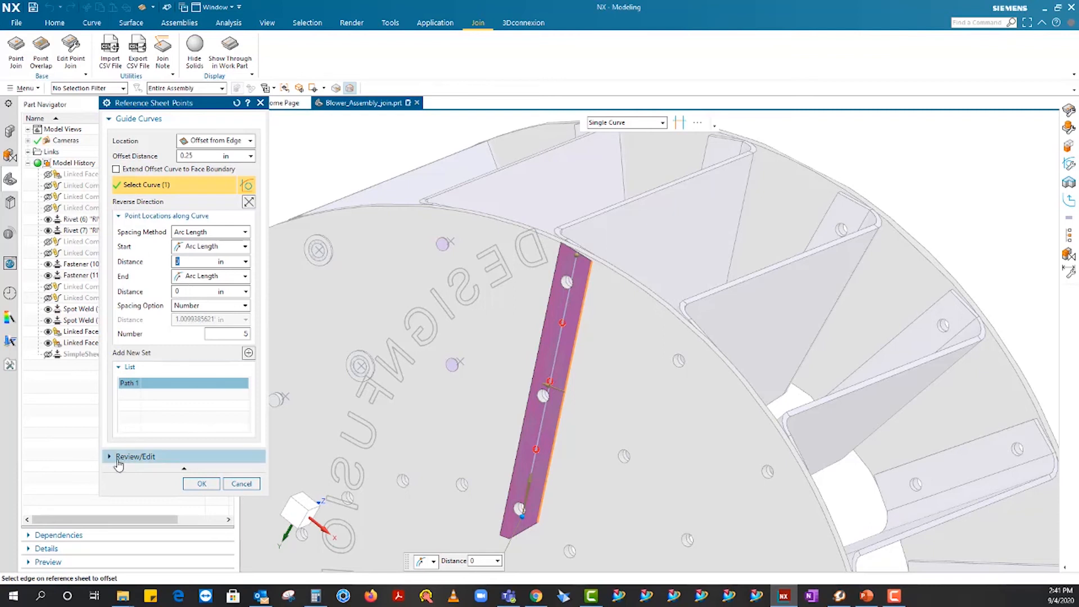
click(148, 457)
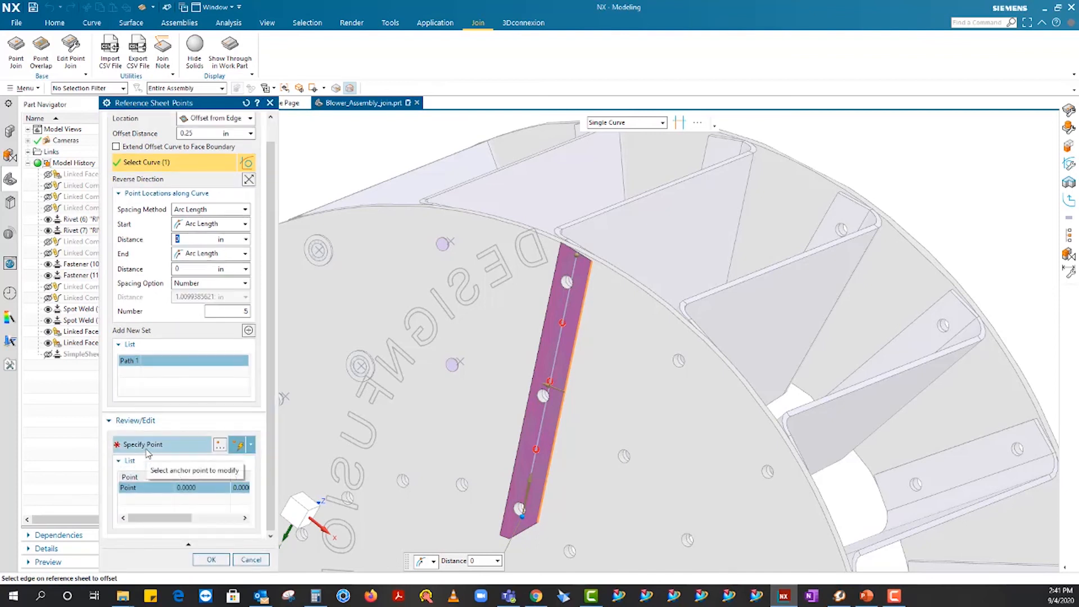
click(145, 444)
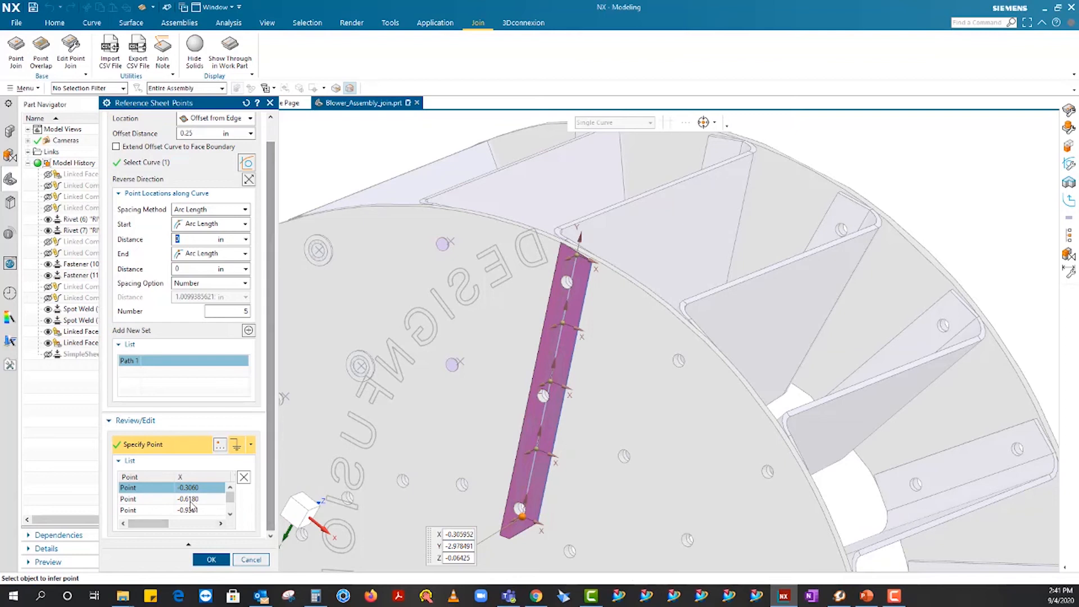
mouse_move(159, 526)
mouse_down()
mouse_move(170, 527)
mouse_move(149, 527)
mouse_up()
click(206, 560)
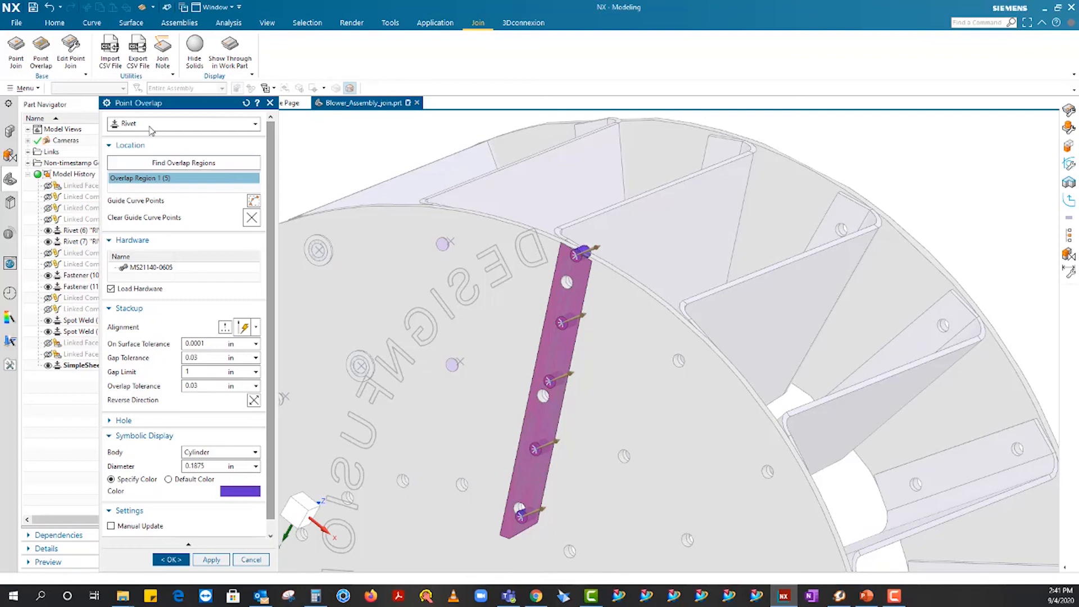
Check the available join types, keep Rivet, and create the five overlap rivets with MS21140-0605 hardware
click(151, 125)
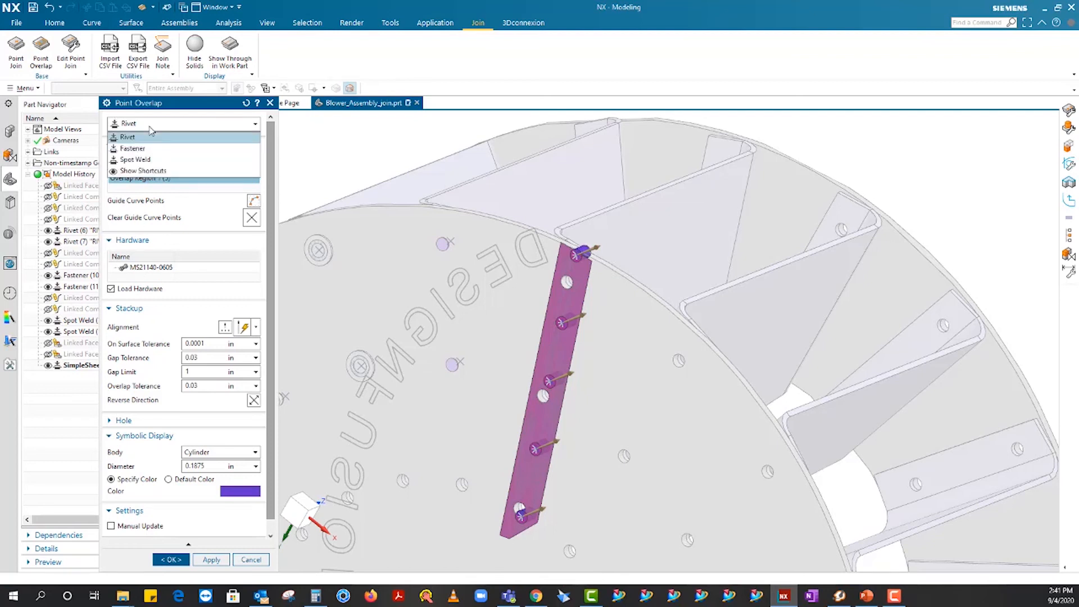
click(151, 125)
click(151, 125)
click(151, 125)
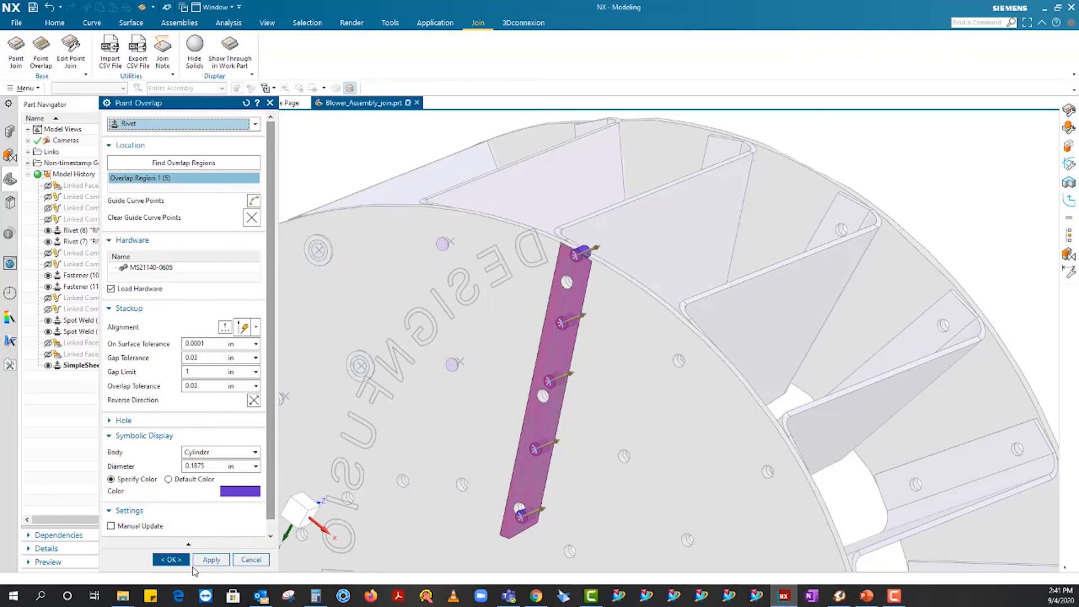
click(172, 560)
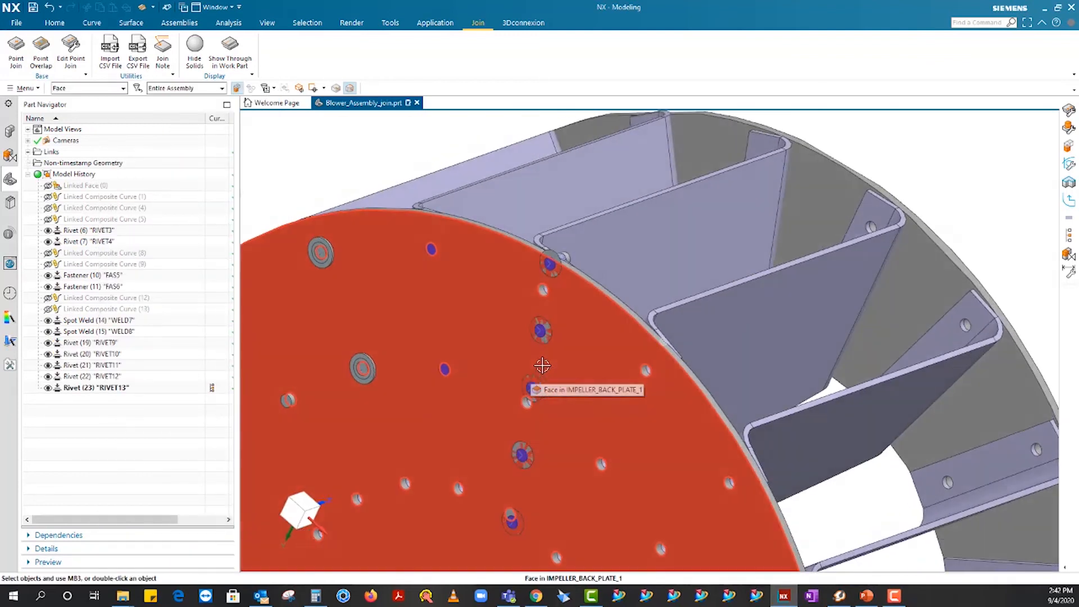
Begin editing the existing point joins with Edit Point Join and set the join type to Rivet
scroll(525, 332, down, 3)
middle_drag(526, 332, 805, 454)
scroll(491, 290, up, 1)
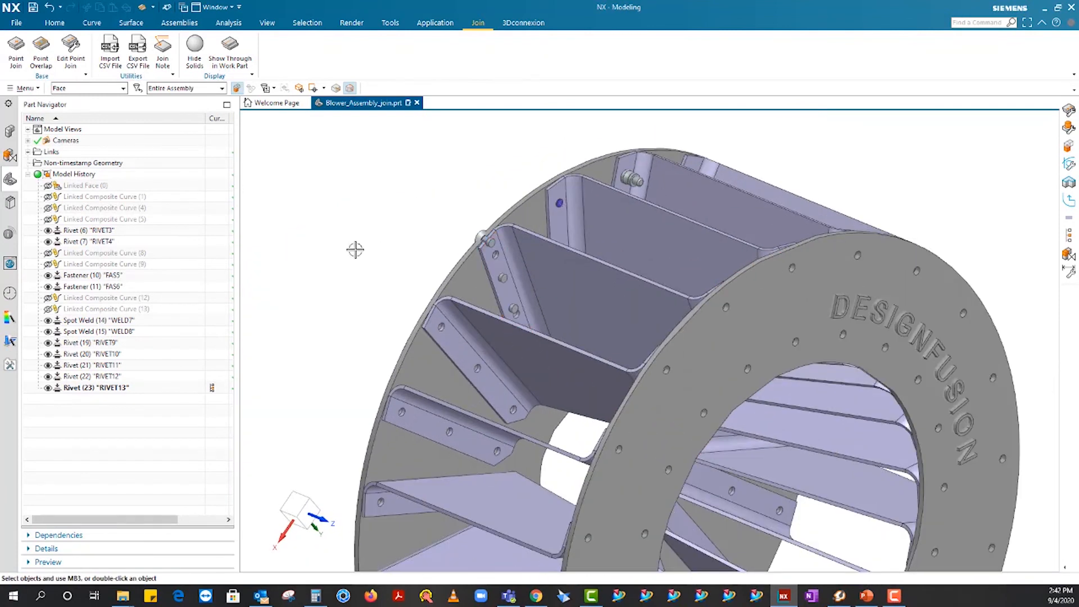
mouse_move(352, 253)
middle_down()
mouse_move(371, 233)
mouse_move(369, 256)
mouse_move(357, 247)
middle_up()
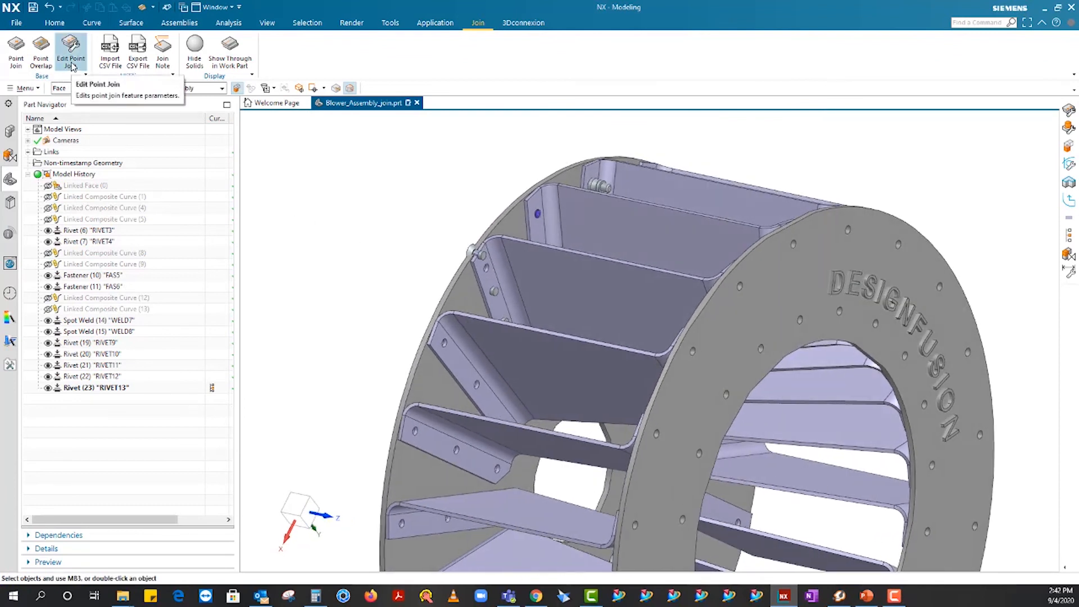
click(68, 70)
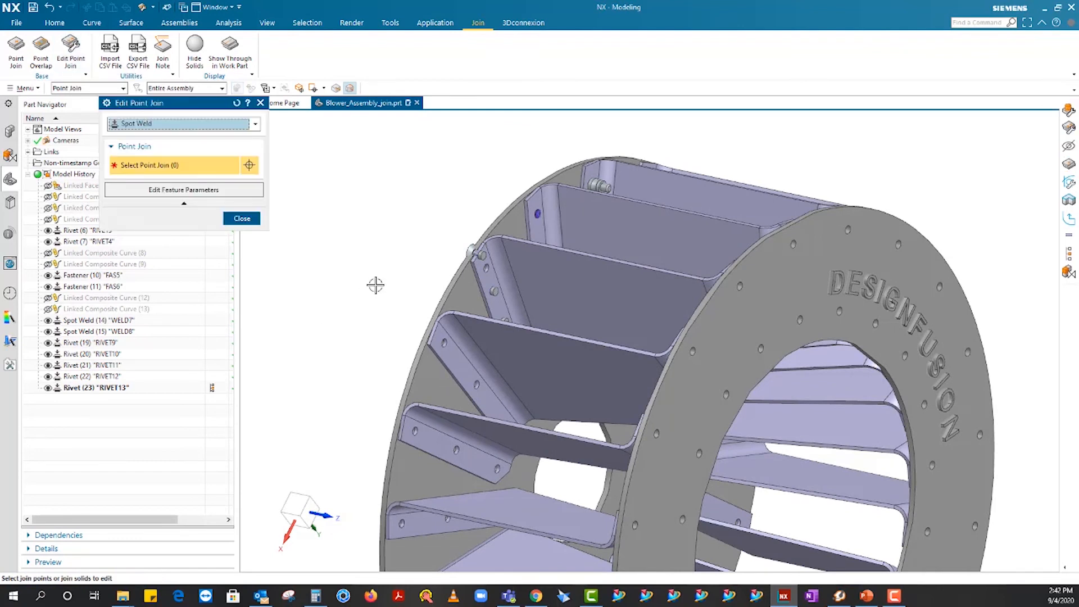
middle_drag(381, 279, 373, 292)
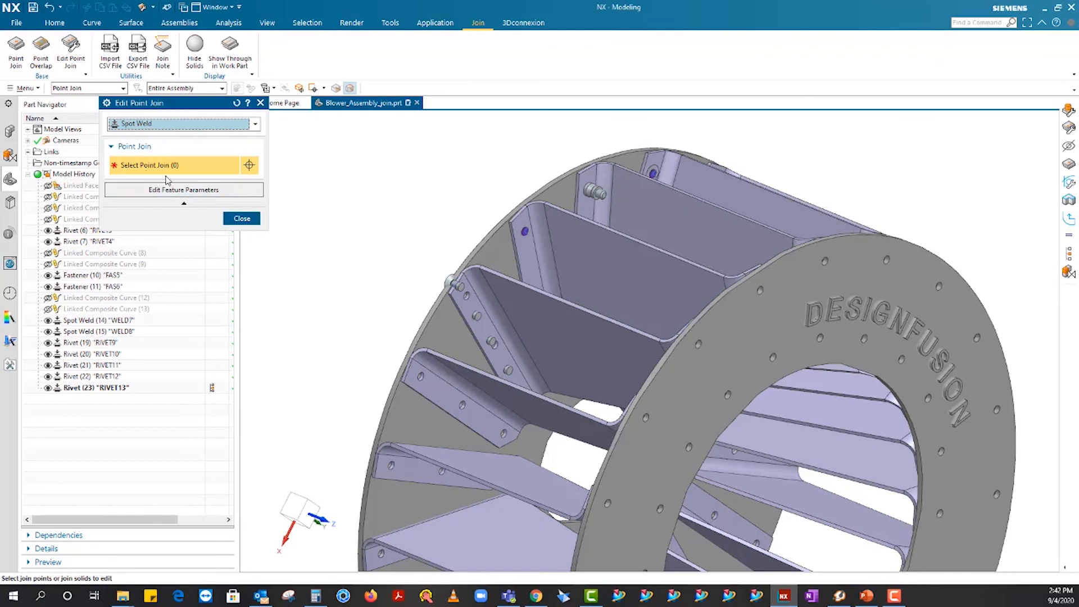
scroll(523, 245, up, 4)
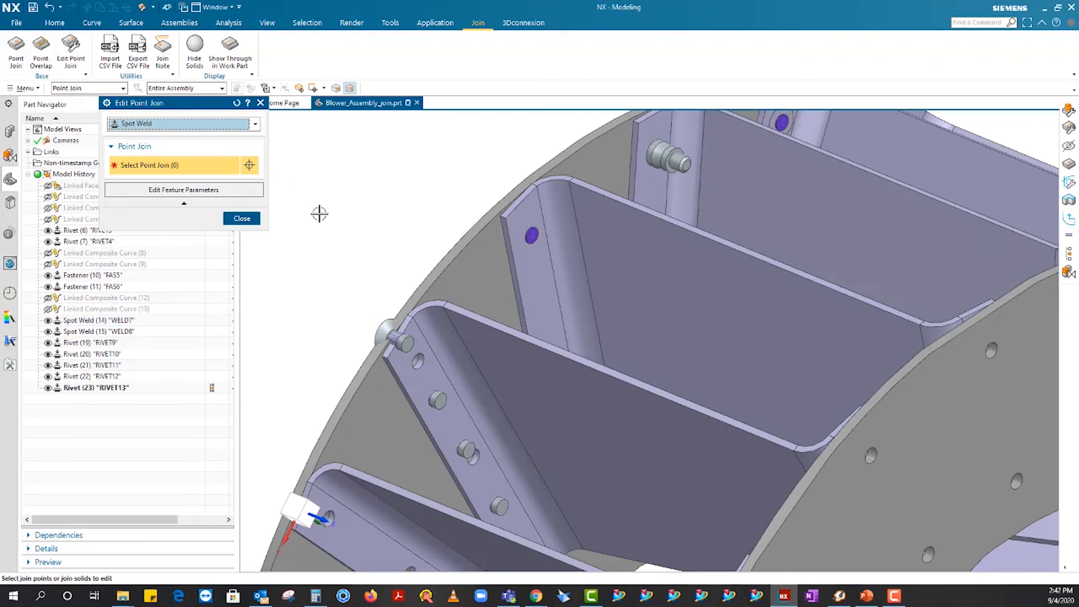
mouse_move(357, 225)
middle_down()
mouse_move(409, 234)
mouse_move(342, 234)
middle_up()
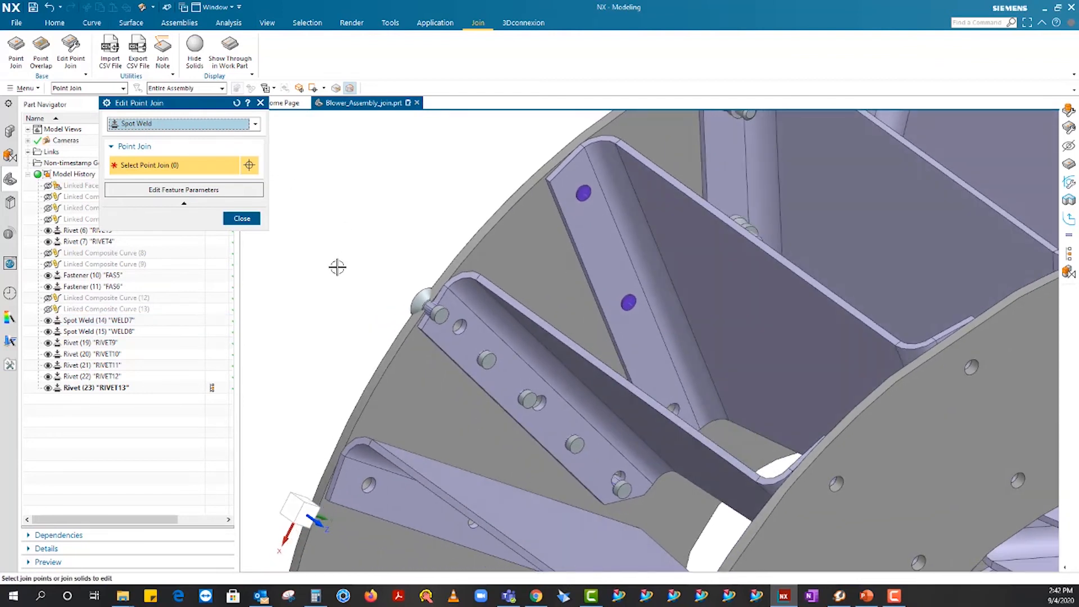
scroll(318, 338, down, 1)
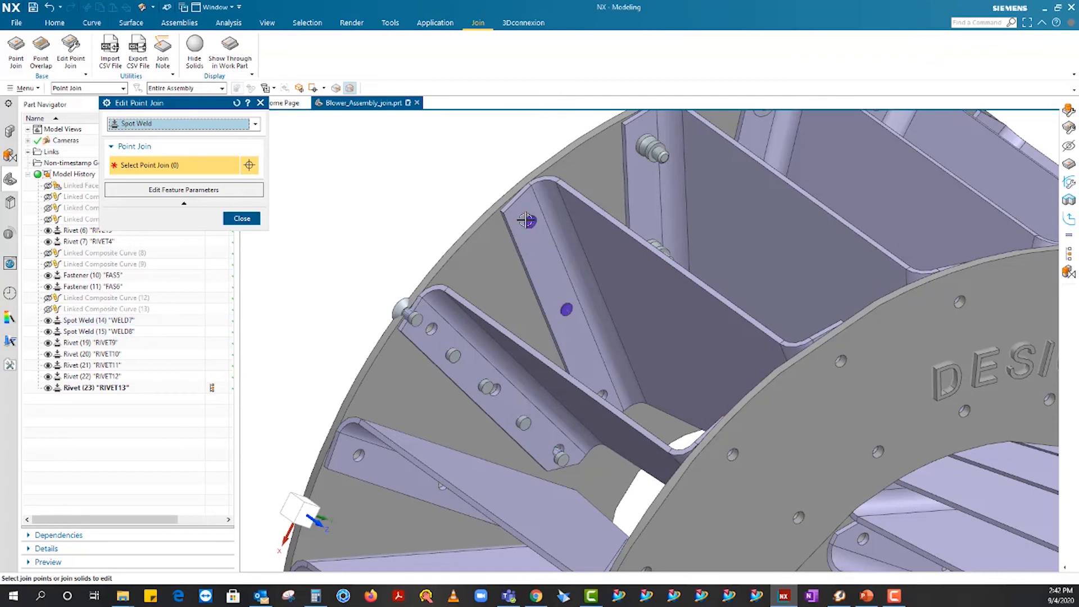
click(180, 125)
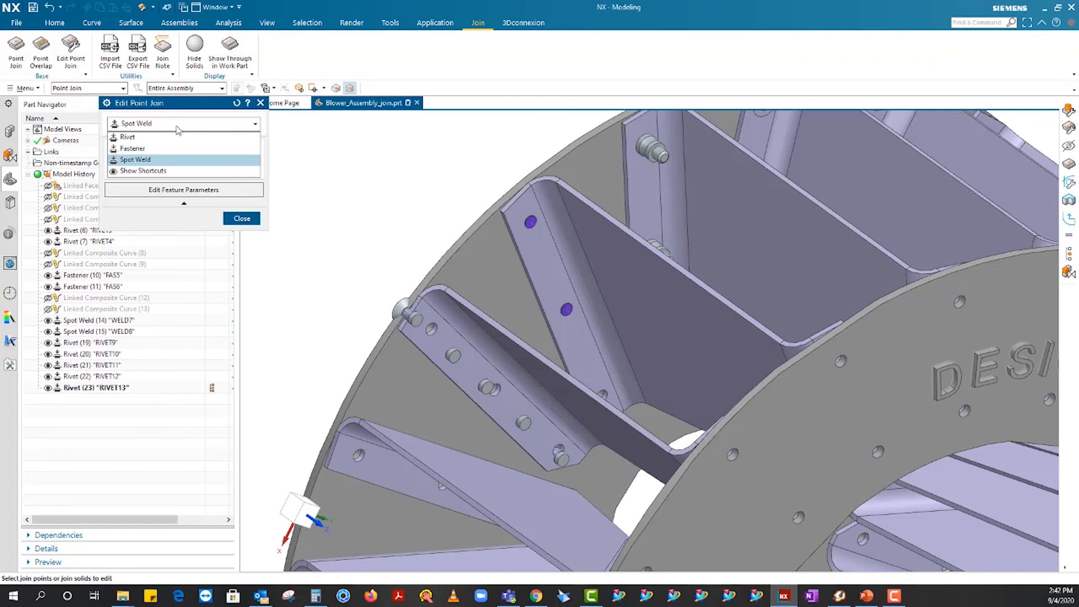
click(168, 136)
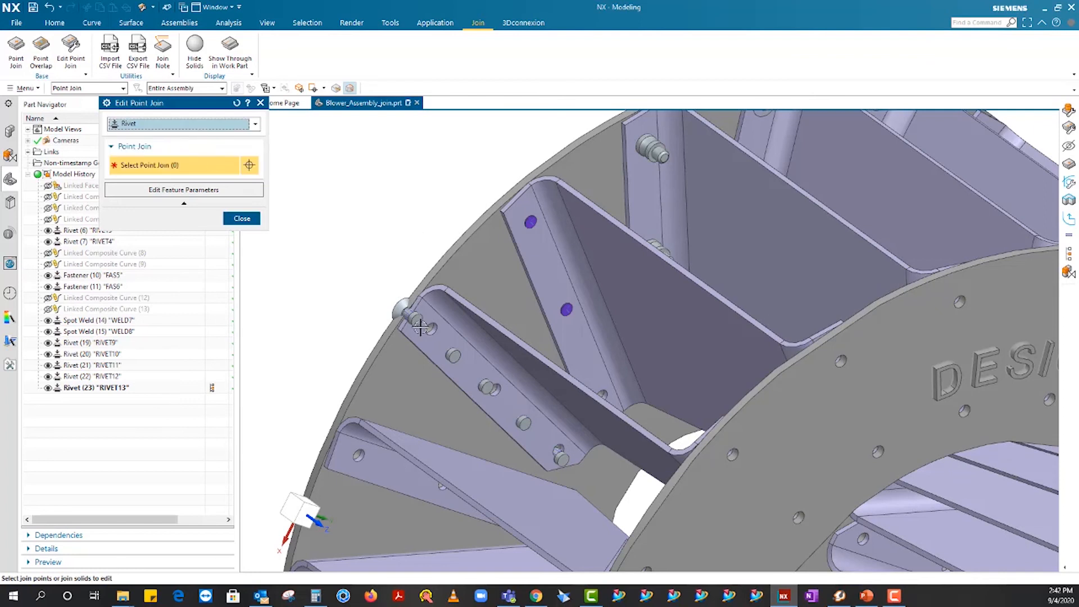
Select the five overlap rivets along the blade flange and open their feature parameters for editing
click(409, 313)
click(446, 349)
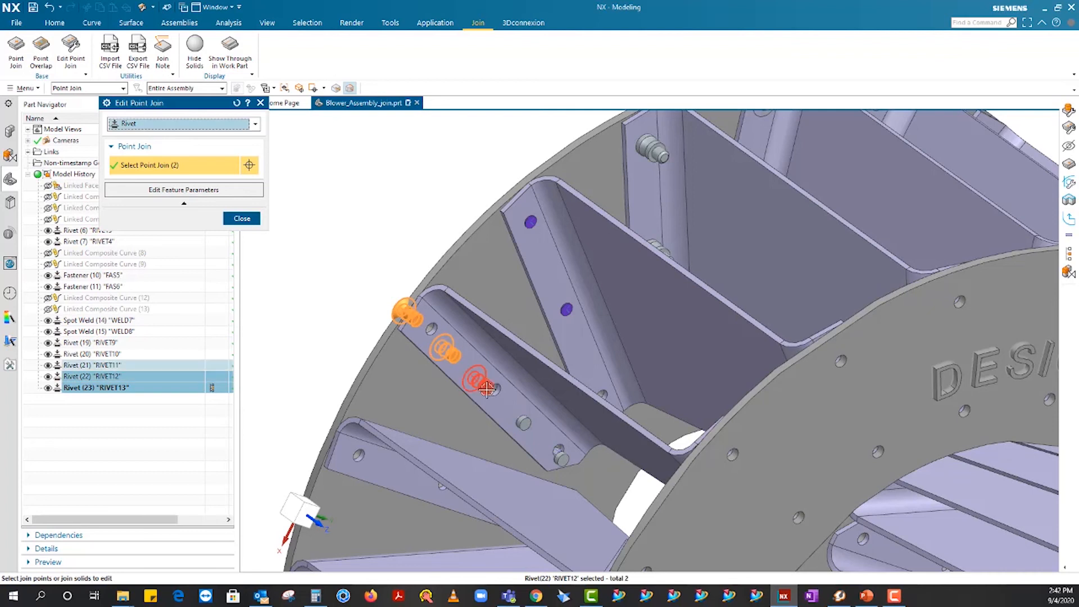
click(486, 387)
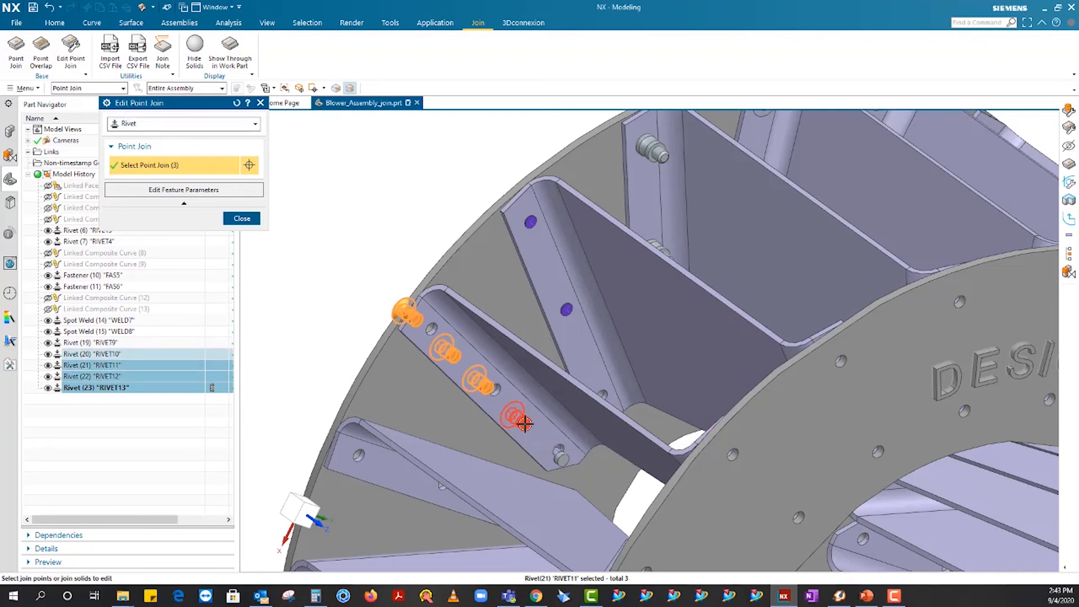
click(523, 422)
click(559, 454)
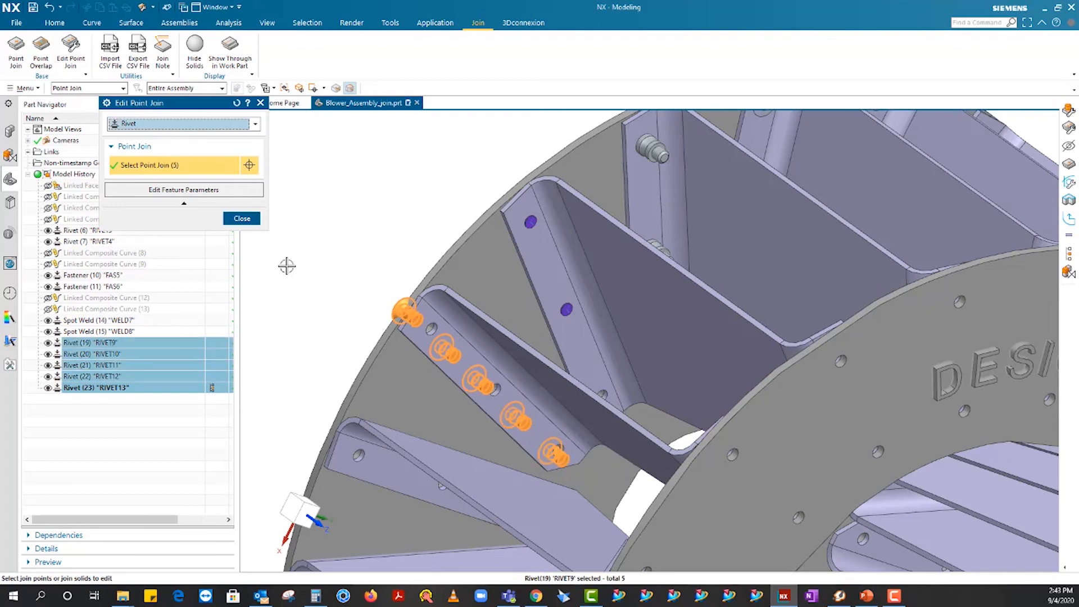
click(162, 190)
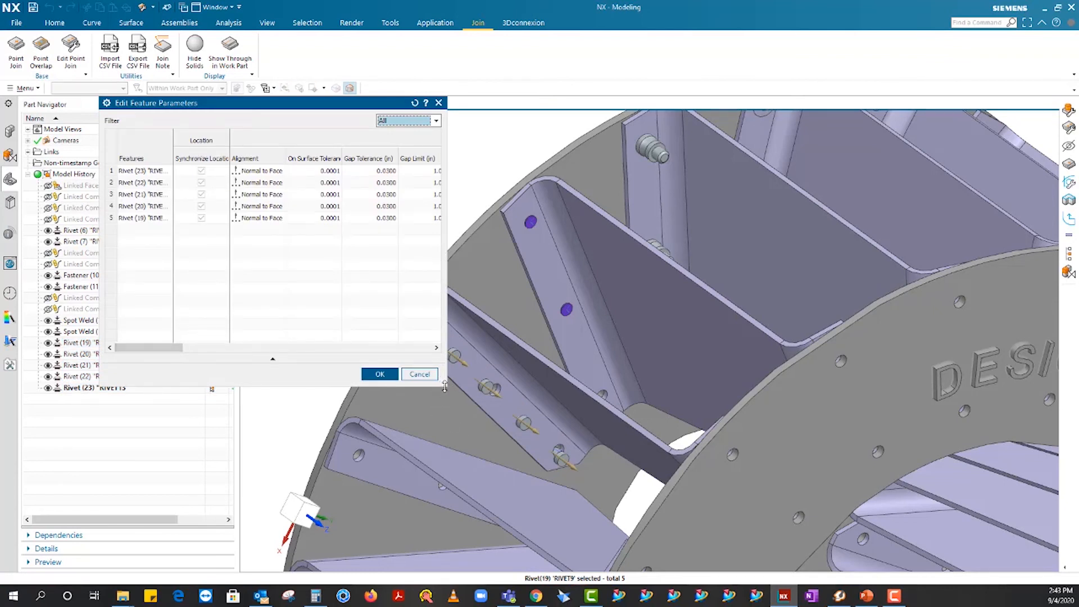
Change the hardware pin of Rivet (23), the outermost rivet on the flange, to MS21140-0614
drag(448, 387, 607, 409)
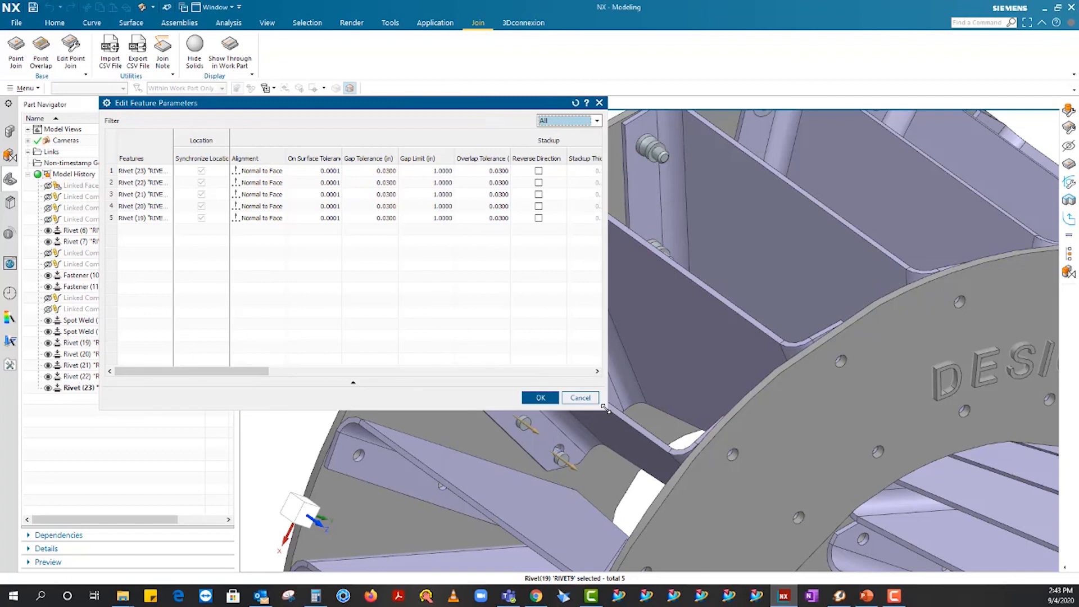
drag(234, 371, 459, 415)
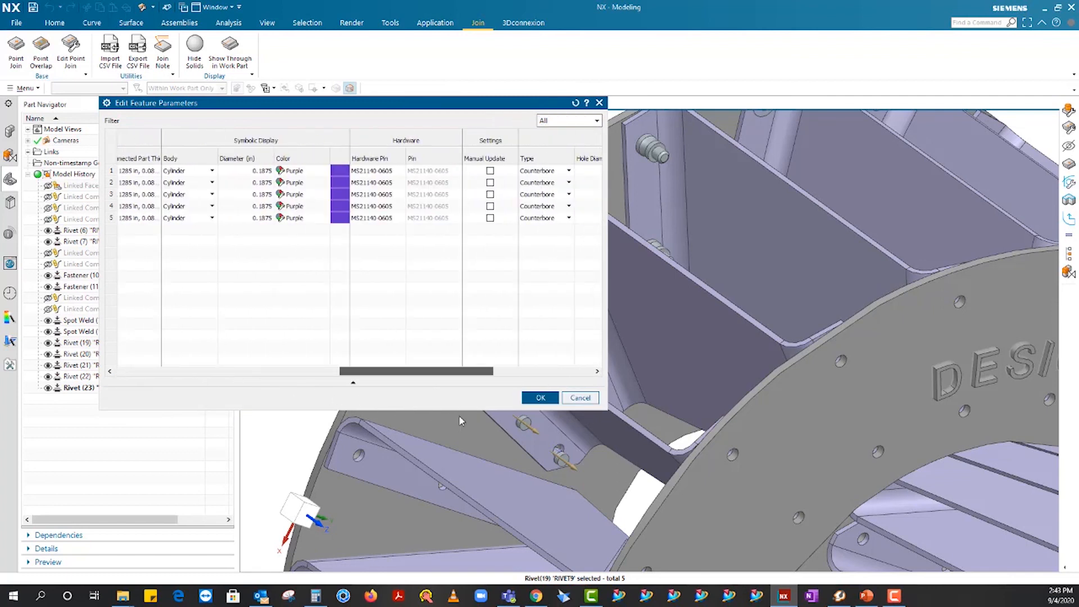
drag(458, 415, 496, 423)
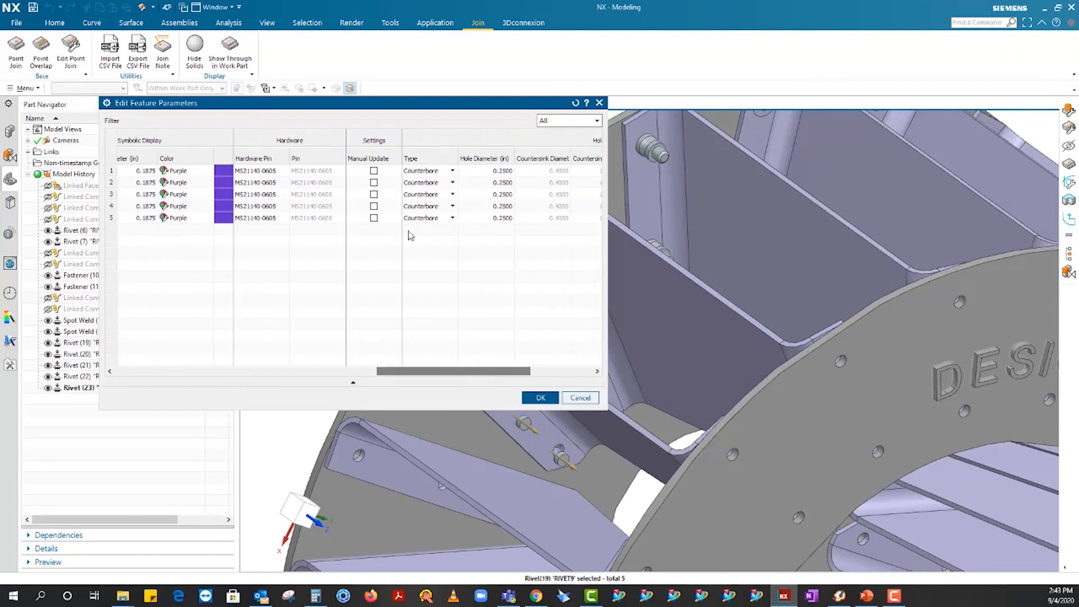
drag(475, 374, 455, 370)
right_click(307, 169)
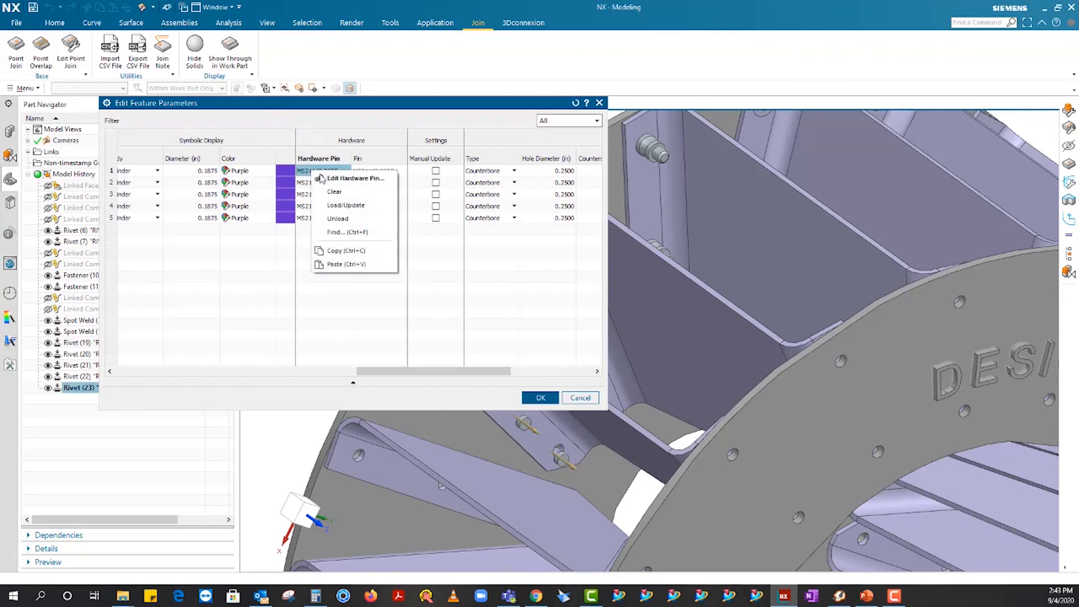
click(346, 186)
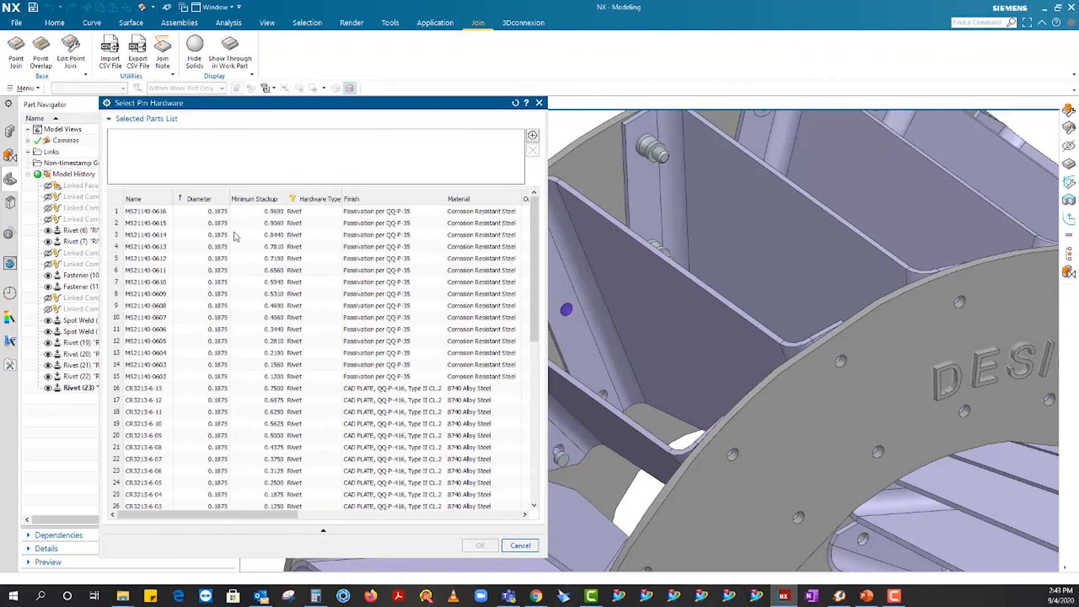
click(229, 236)
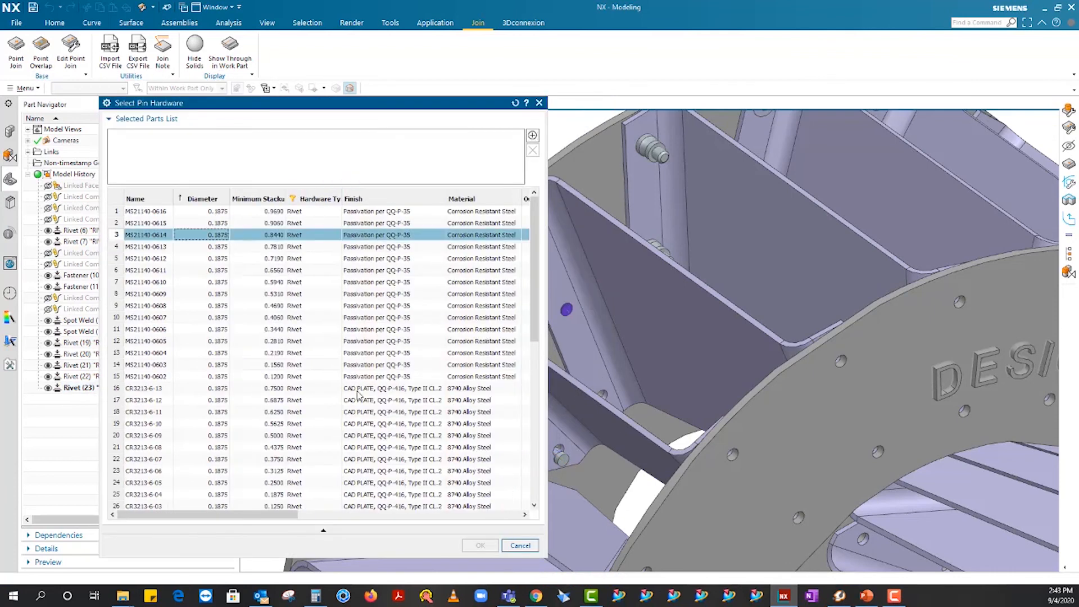
click(531, 136)
click(483, 545)
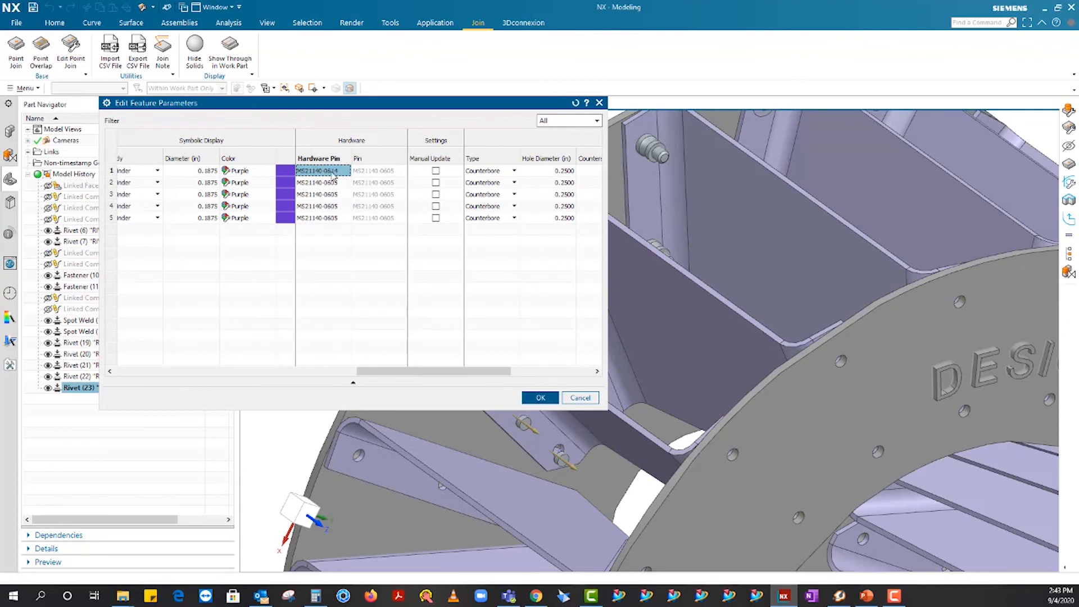
Reverse the stackup direction of Rivet (21) and Rivet (19), apply the parameter edits and inspect the edited rivets
drag(420, 374, 234, 383)
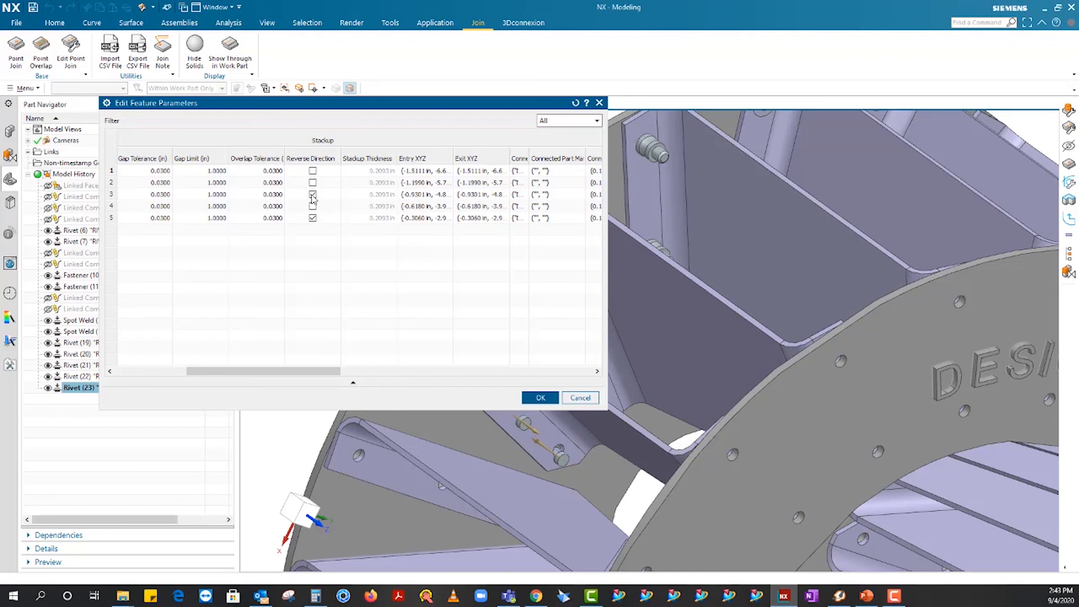
click(537, 397)
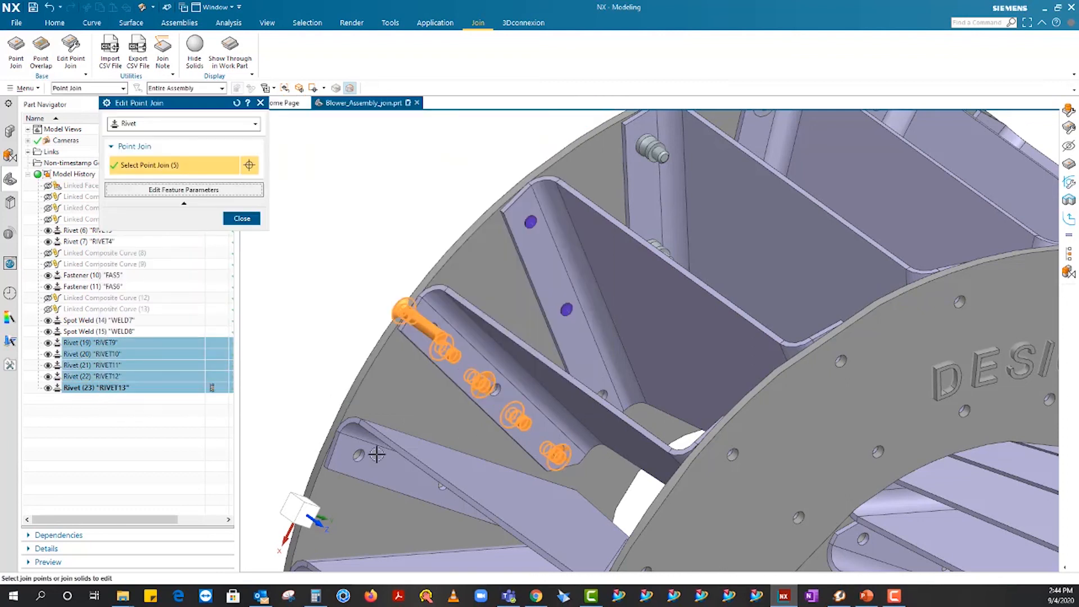
click(243, 219)
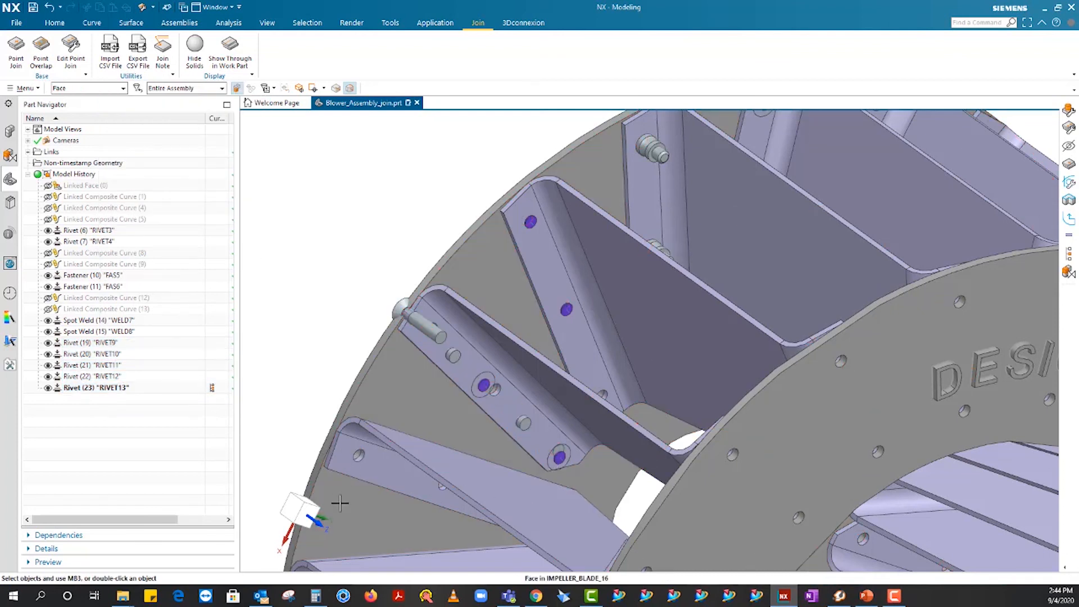
middle_drag(322, 352, 331, 354)
right_click(332, 355)
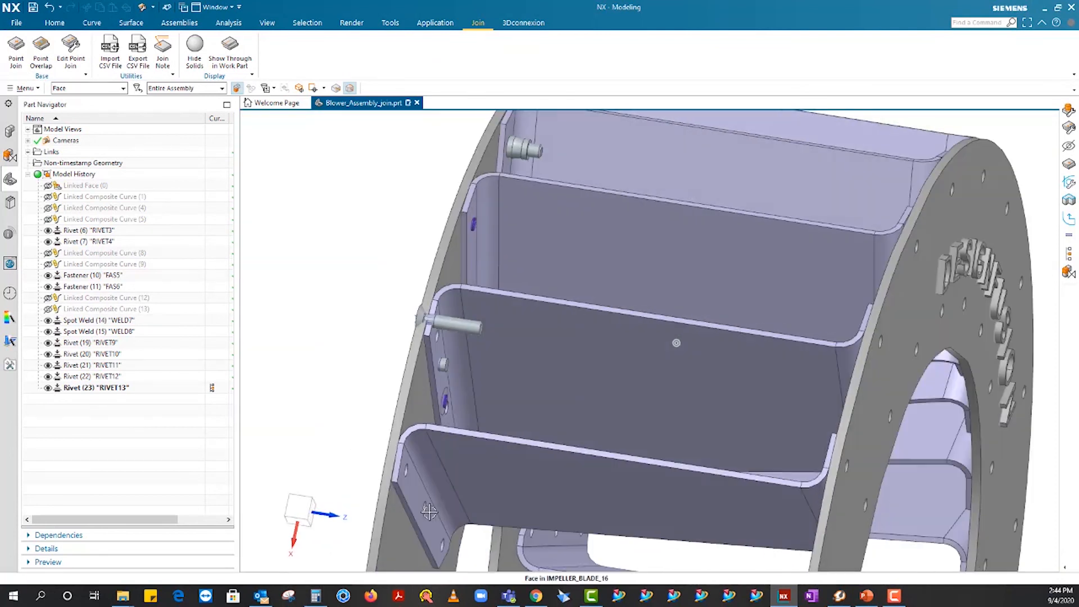
middle_drag(333, 286, 411, 209)
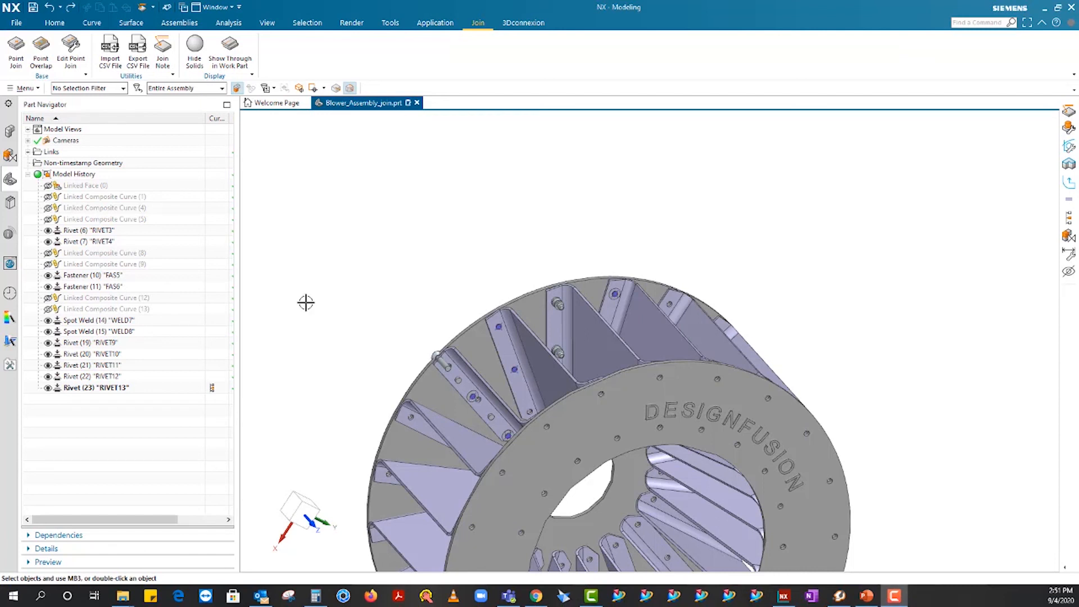
Create a join note on the outer fastener with Tail Side Hardware, Head Side Hardware, Pin, Connected Part Thickness and Connected Part Materials as its text
click(162, 58)
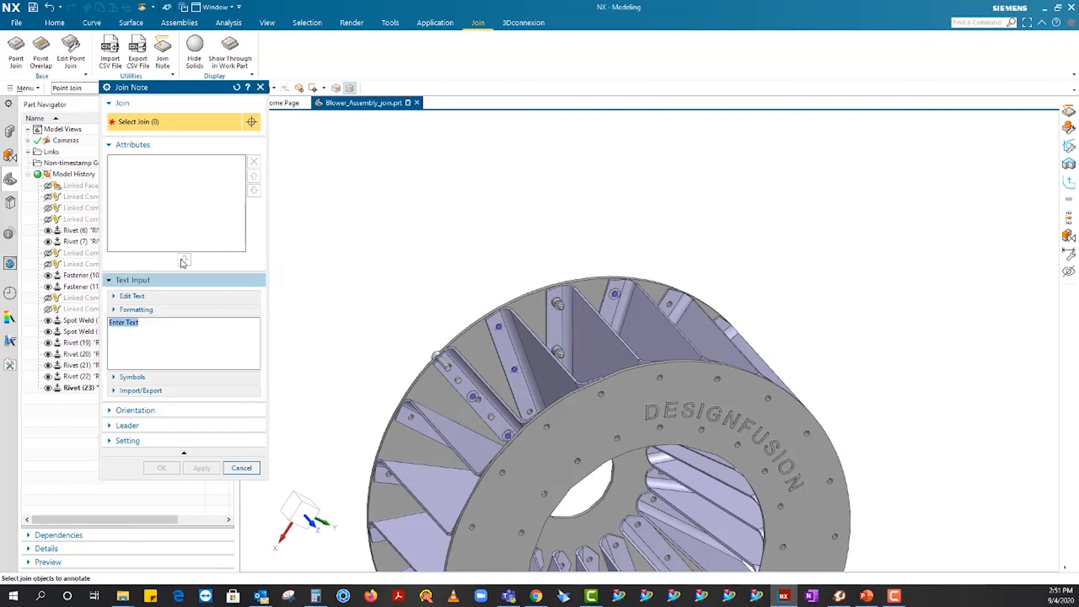
click(556, 301)
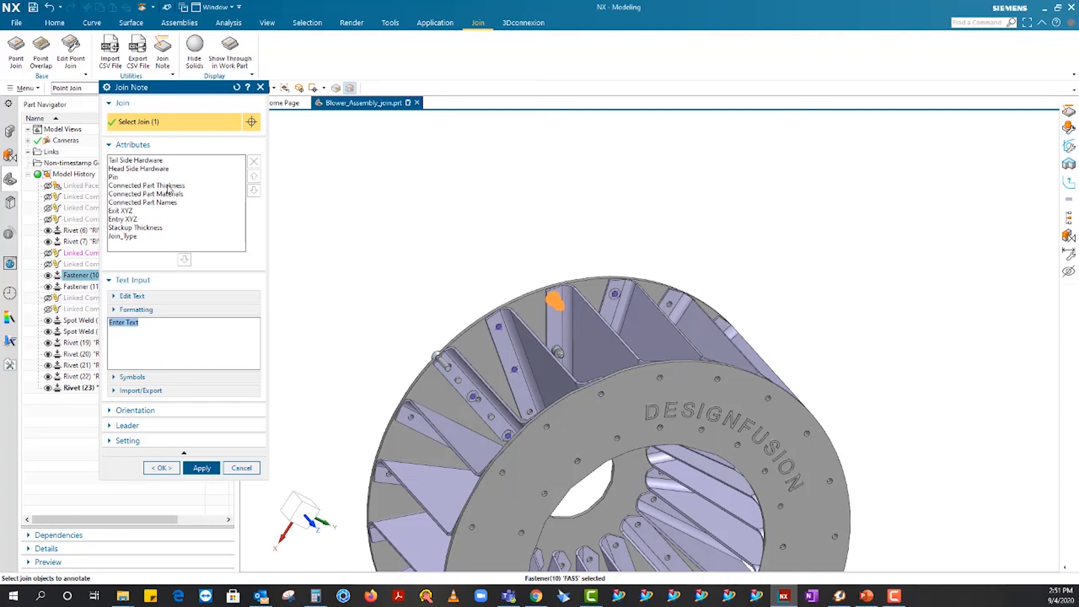
key(Delete)
click(131, 161)
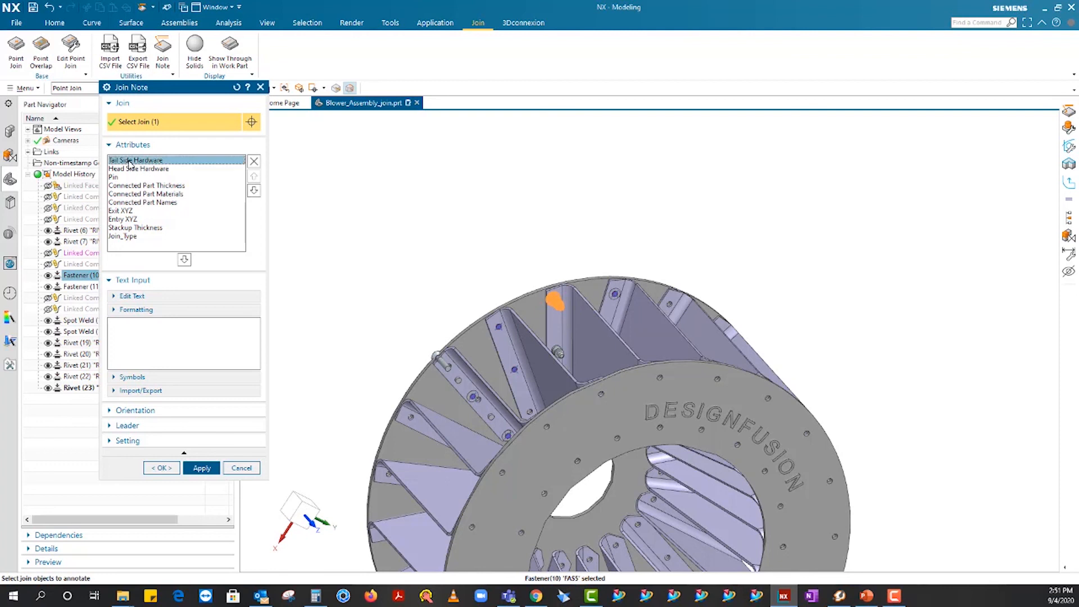
shift+click(146, 194)
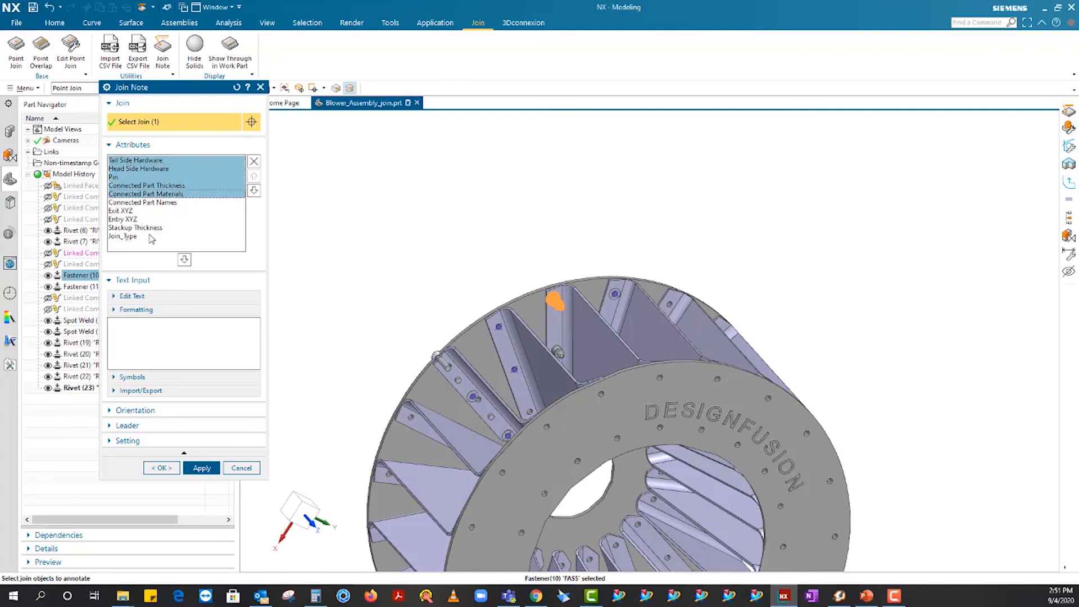
click(184, 261)
drag(178, 368, 146, 368)
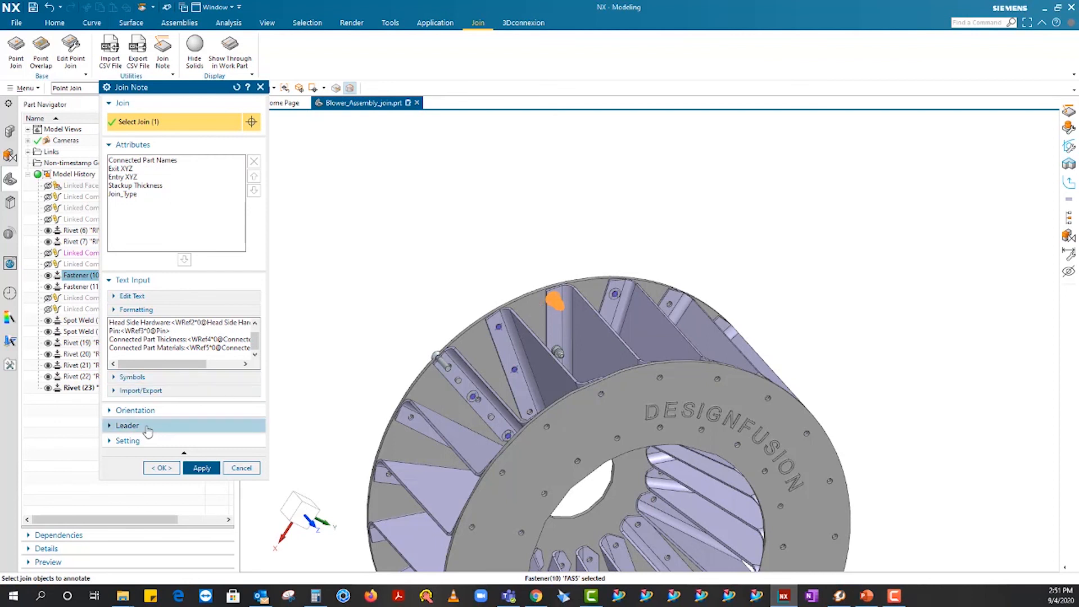
click(161, 468)
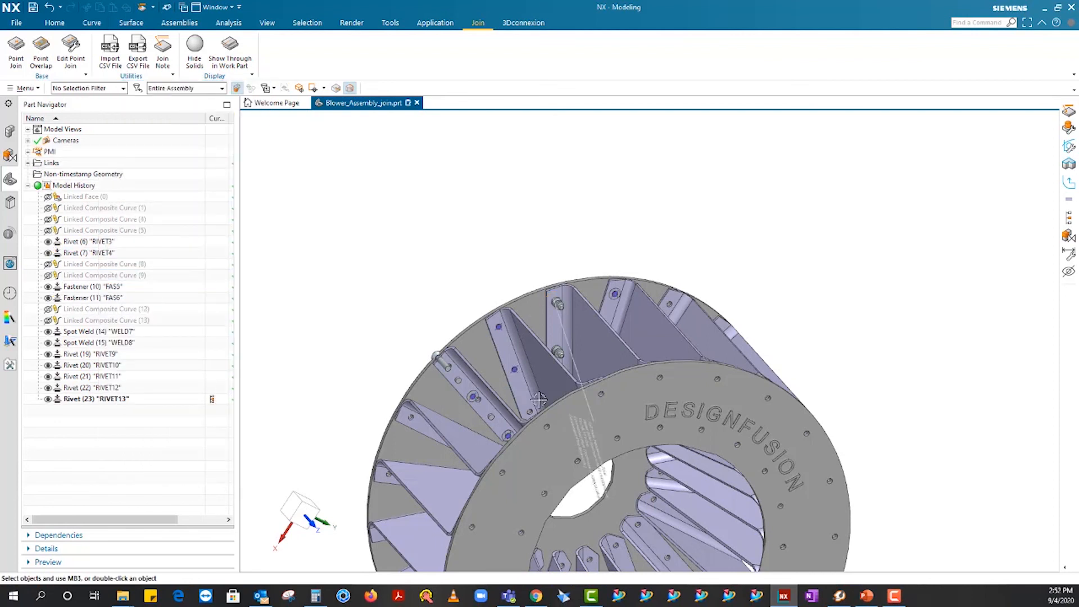
Try to reposition the join note that overlaps the front plate
drag(599, 487, 511, 273)
key(Escape)
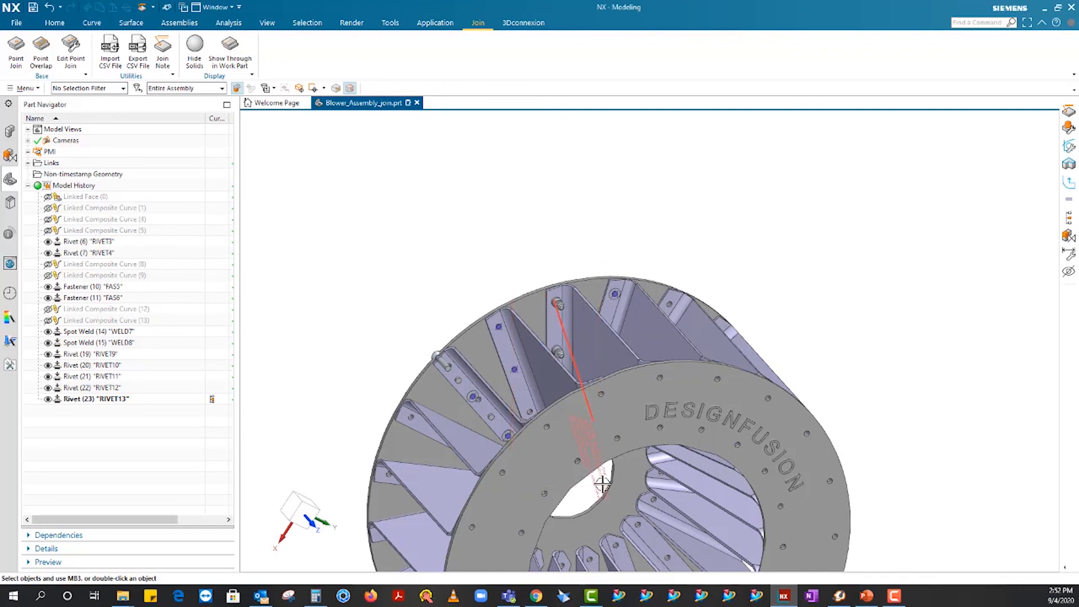
mouse_move(603, 482)
mouse_down()
mouse_move(553, 490)
mouse_move(605, 487)
mouse_up()
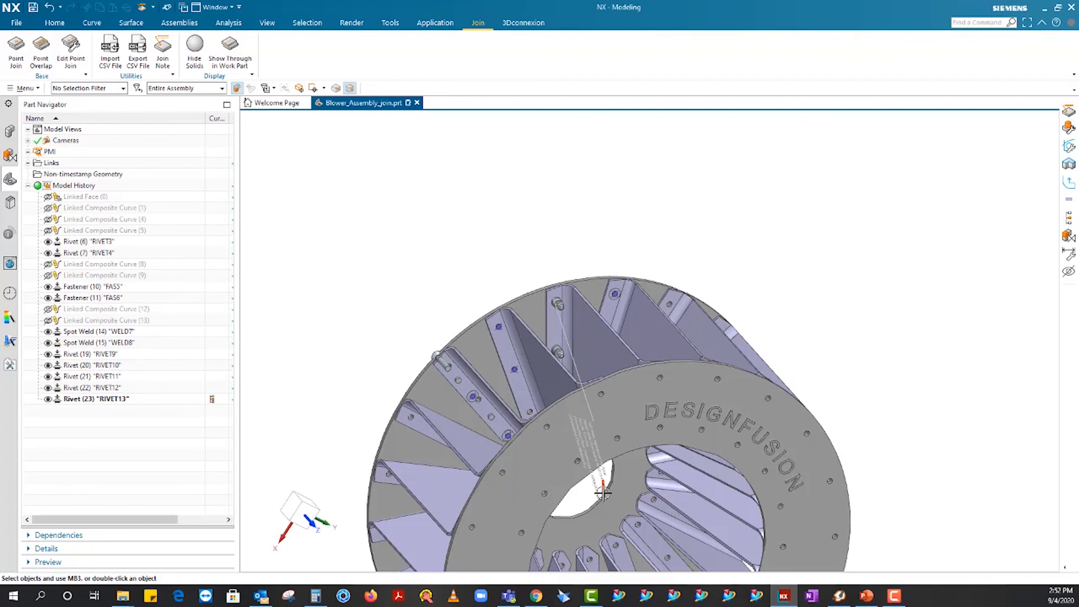
Hide the symbolic solids of the joins and show them again
scroll(385, 265, up, 3)
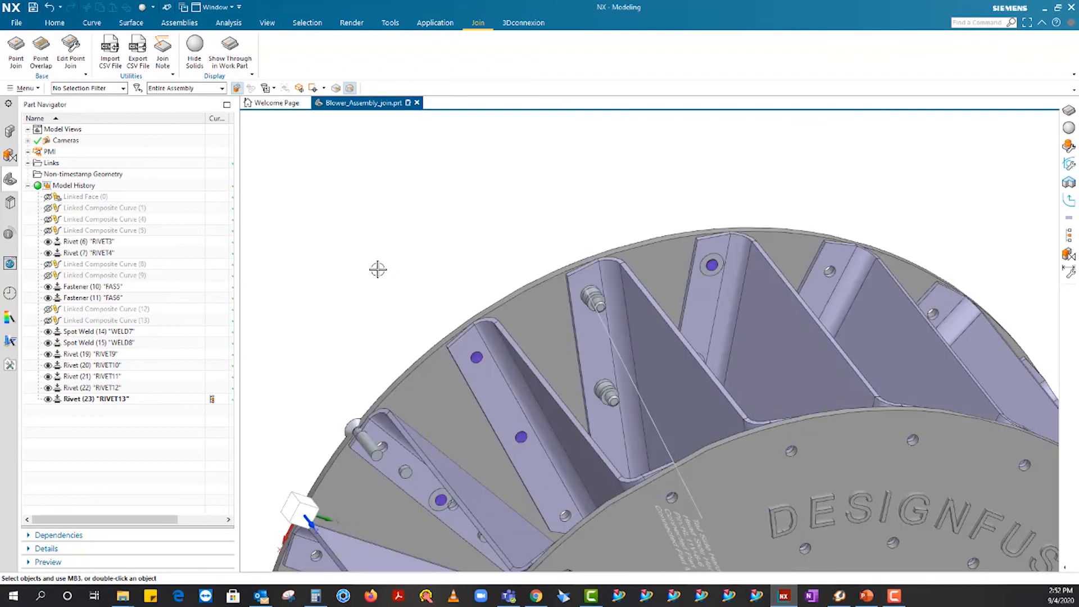
click(195, 62)
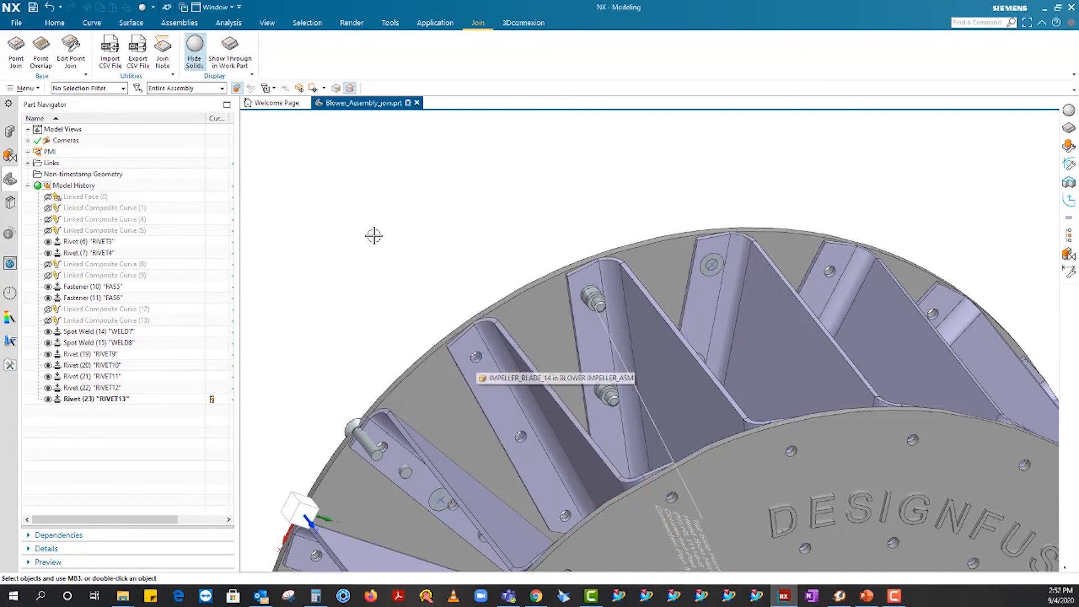
scroll(373, 270, down, 3)
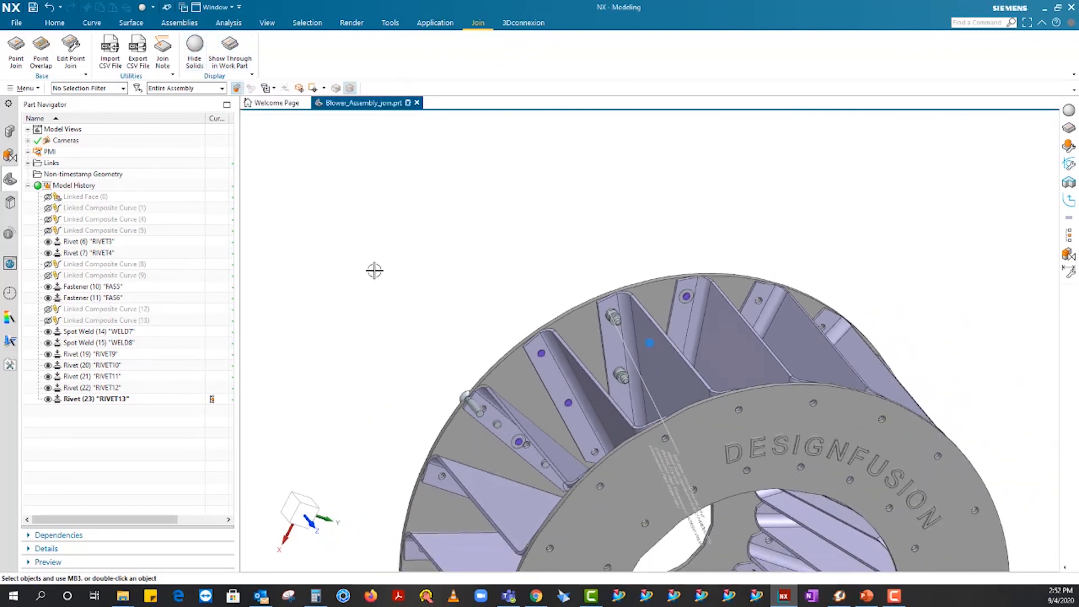